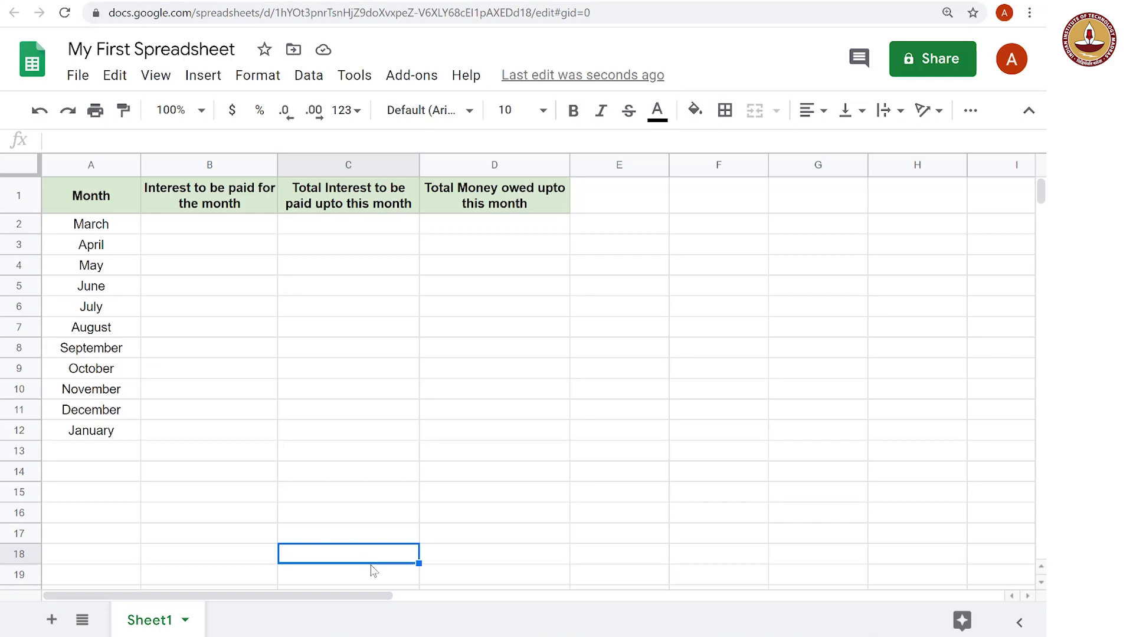
# Enter March's row as interest 0, total interest 0 and ₹10,000.00 owed.
pyautogui.click(205, 230)
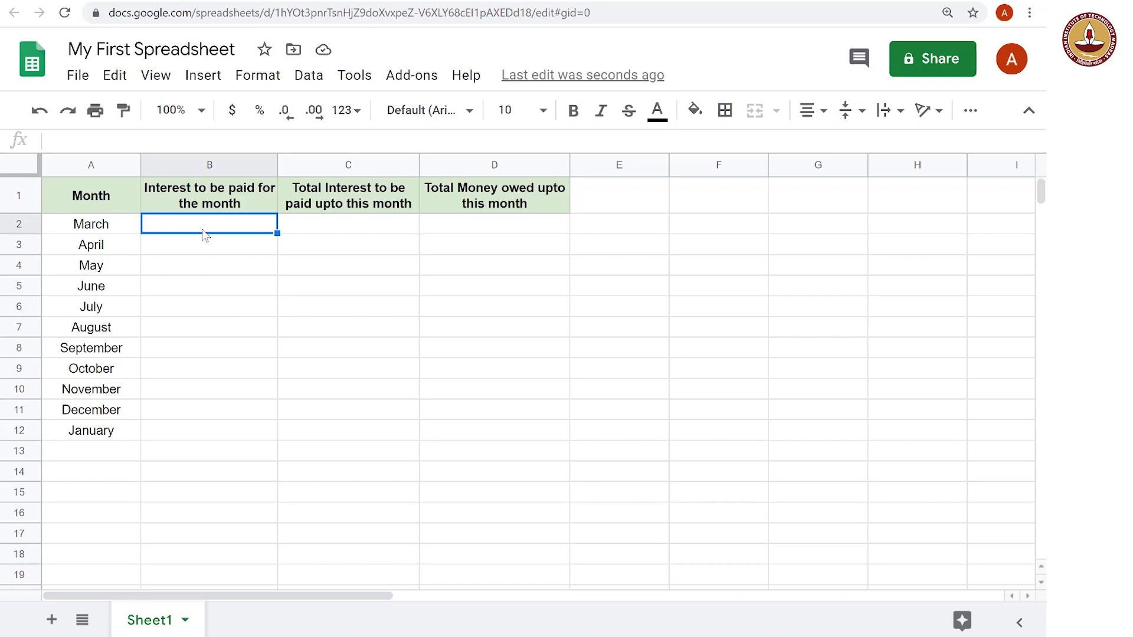
pyautogui.write('0')
pyautogui.press('Tab')
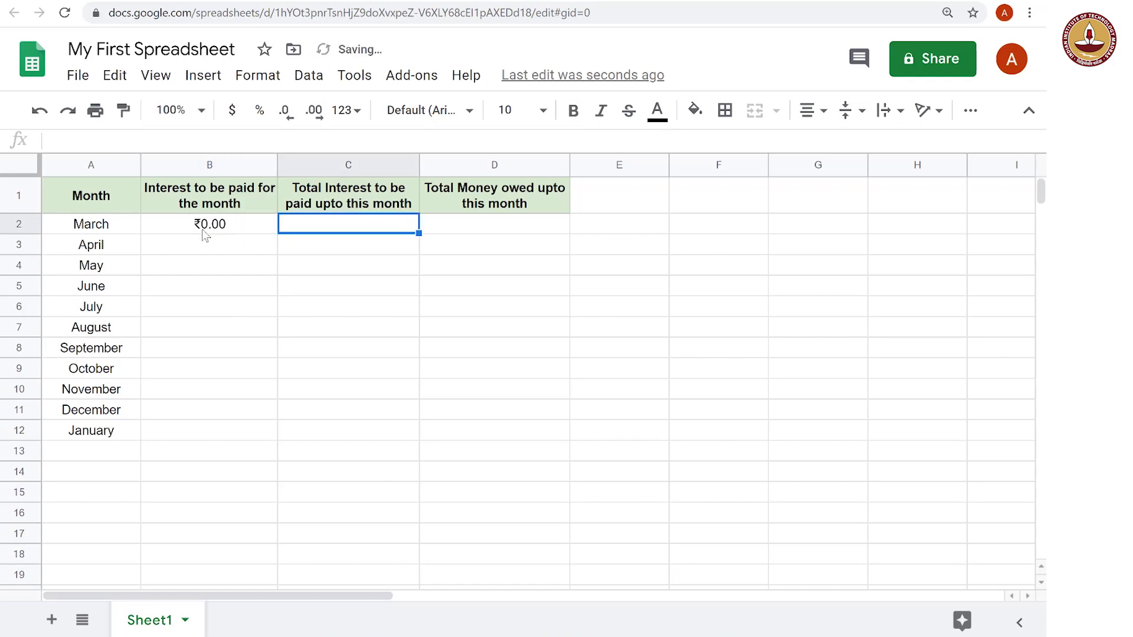
pyautogui.write('0')
pyautogui.press('Tab')
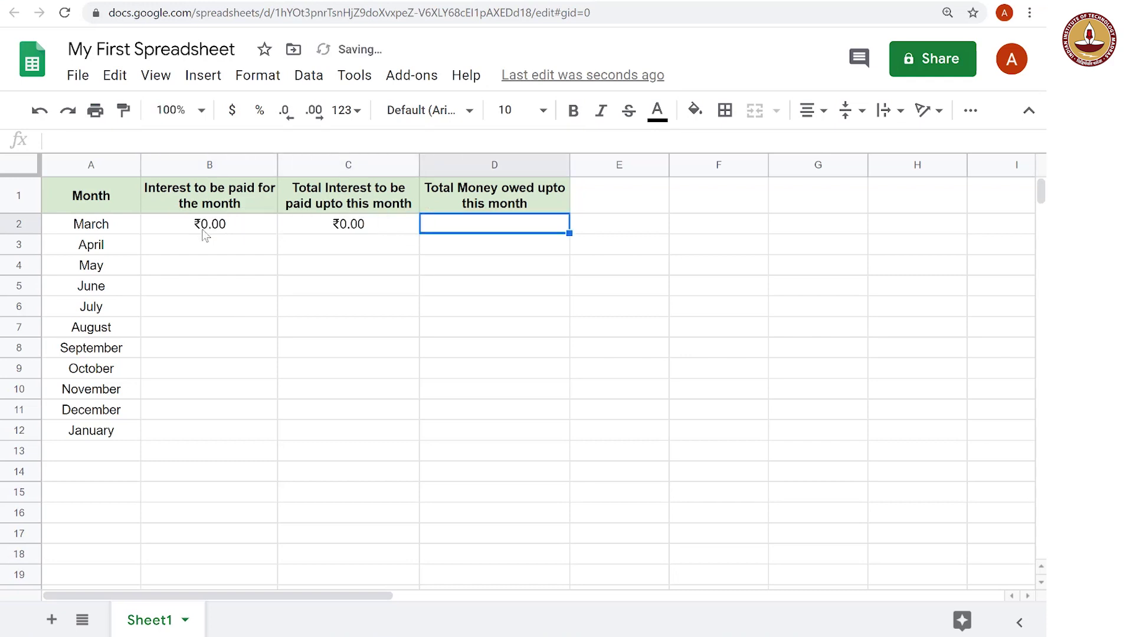
pyautogui.write('10000')
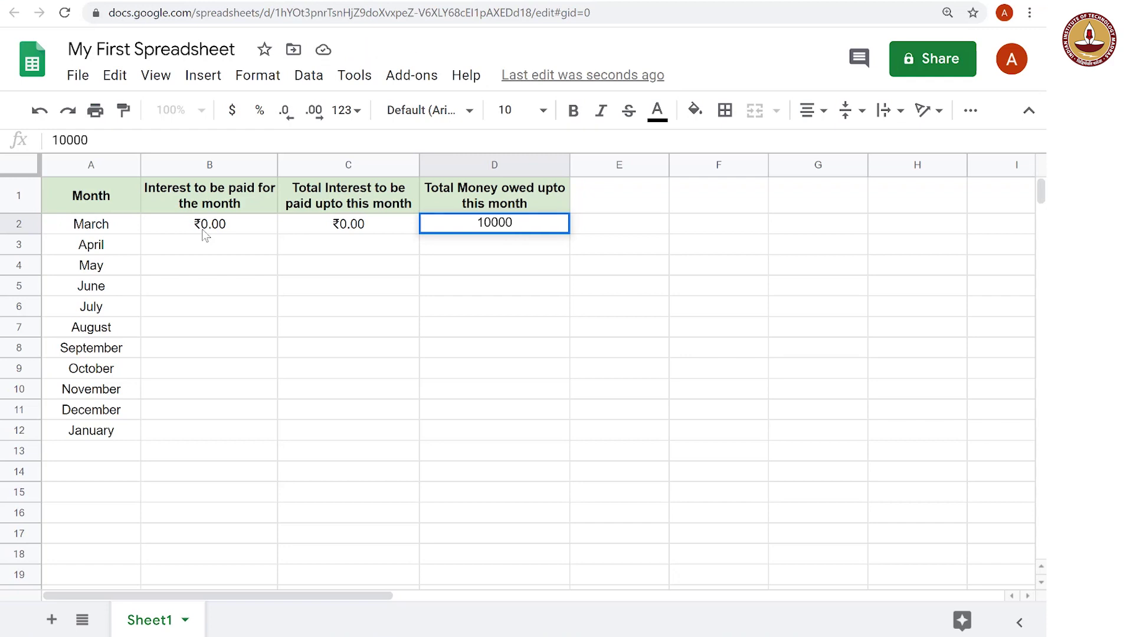
pyautogui.press('Return')
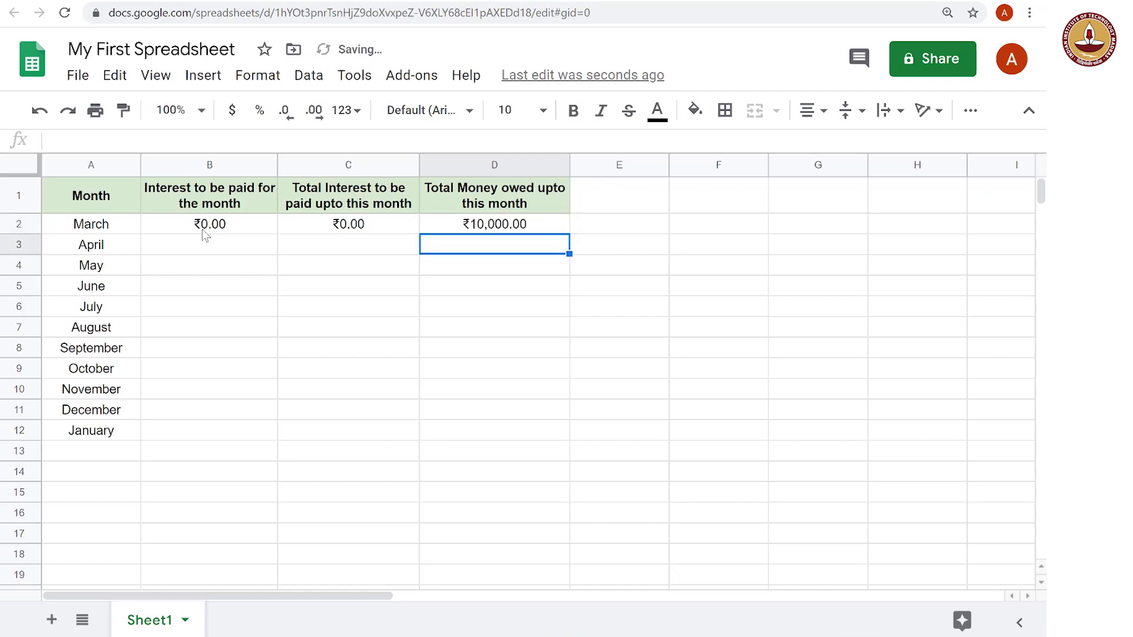
pyautogui.press('Up')
pyautogui.press('Left')
pyautogui.press('Left')
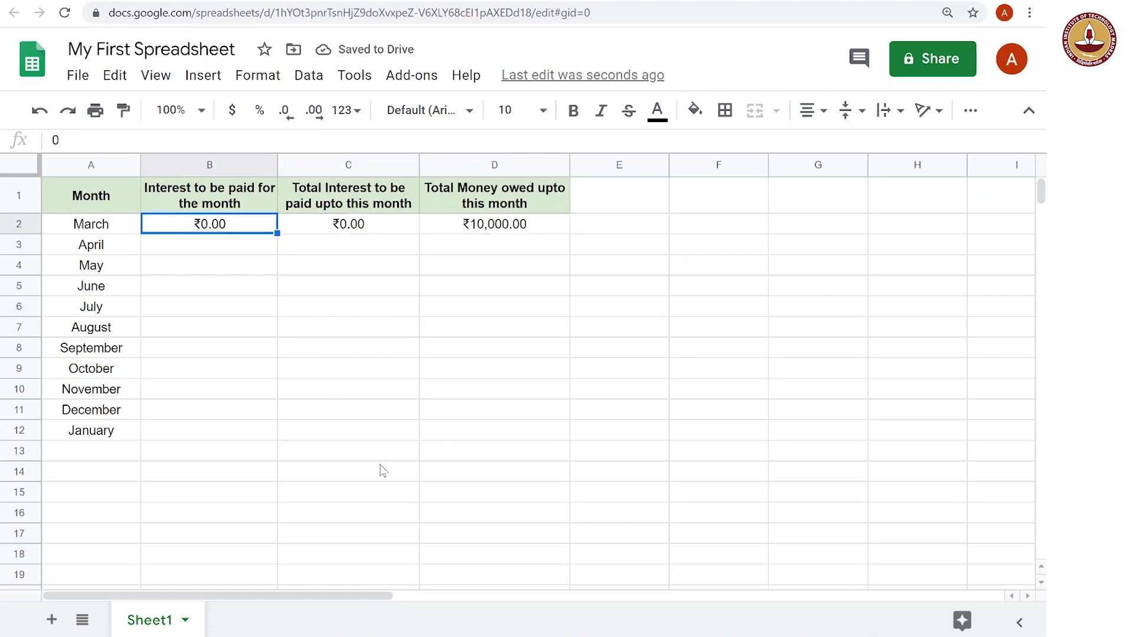
pyautogui.press('Down')
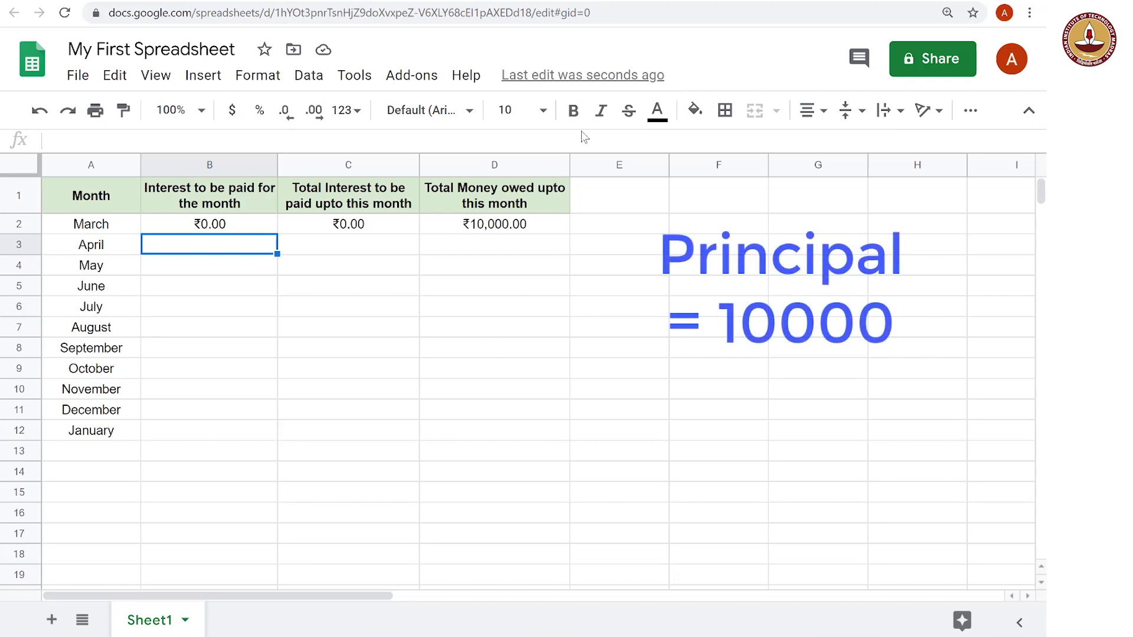
# Enter =10000*0.5/100 in B3 so April's interest shows ₹50.00.
pyautogui.click(481, 227)
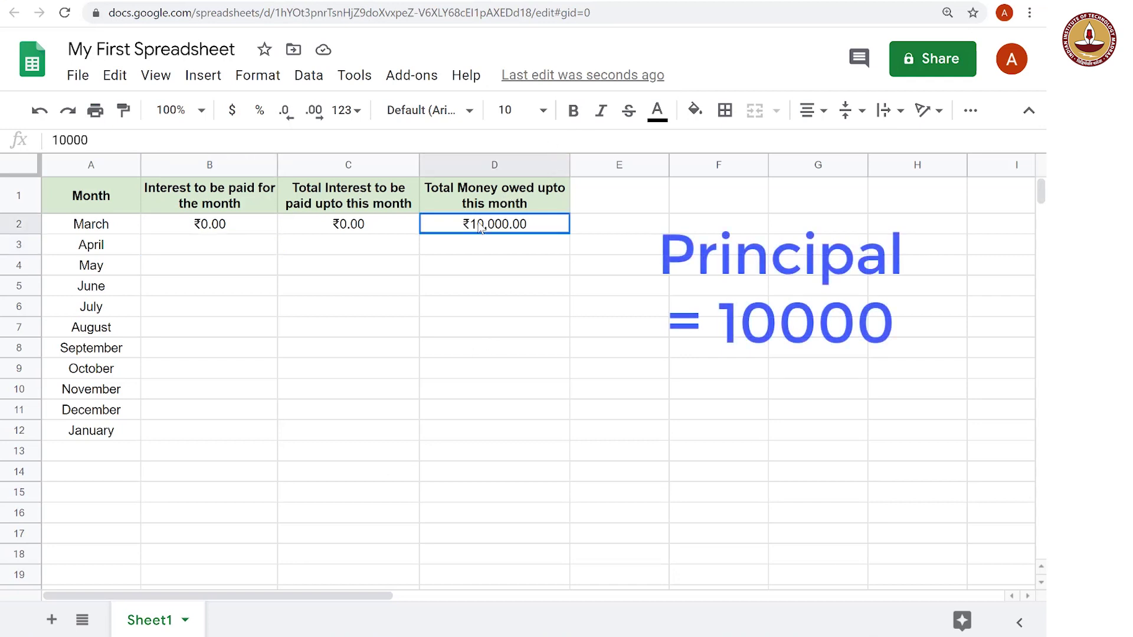
pyautogui.click(218, 252)
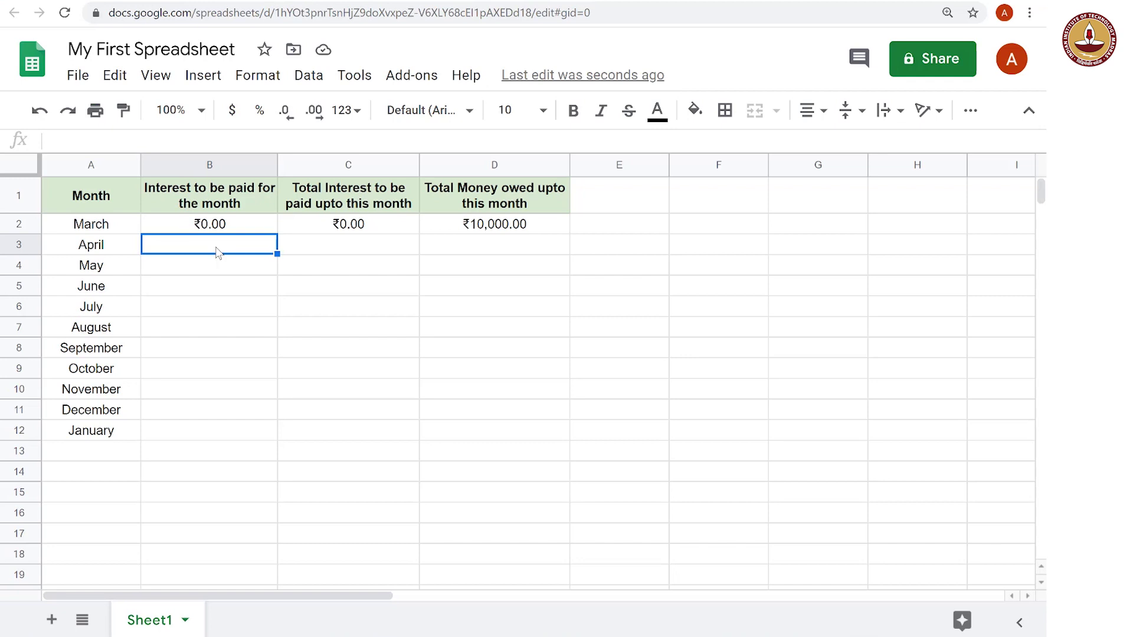
pyautogui.write('=')
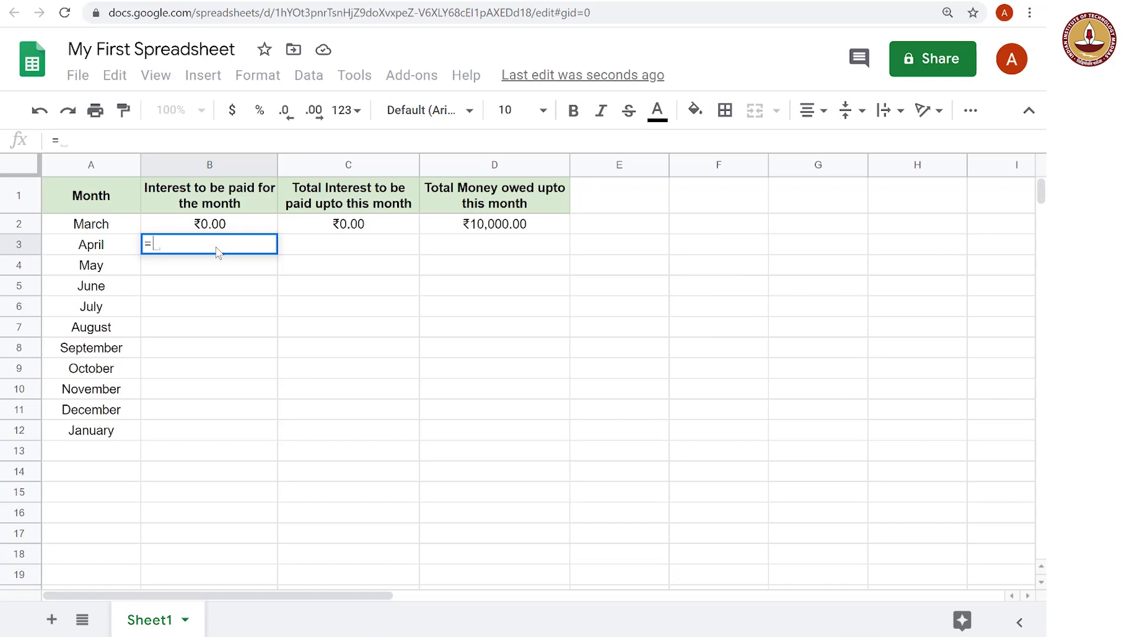
pyautogui.write('10000')
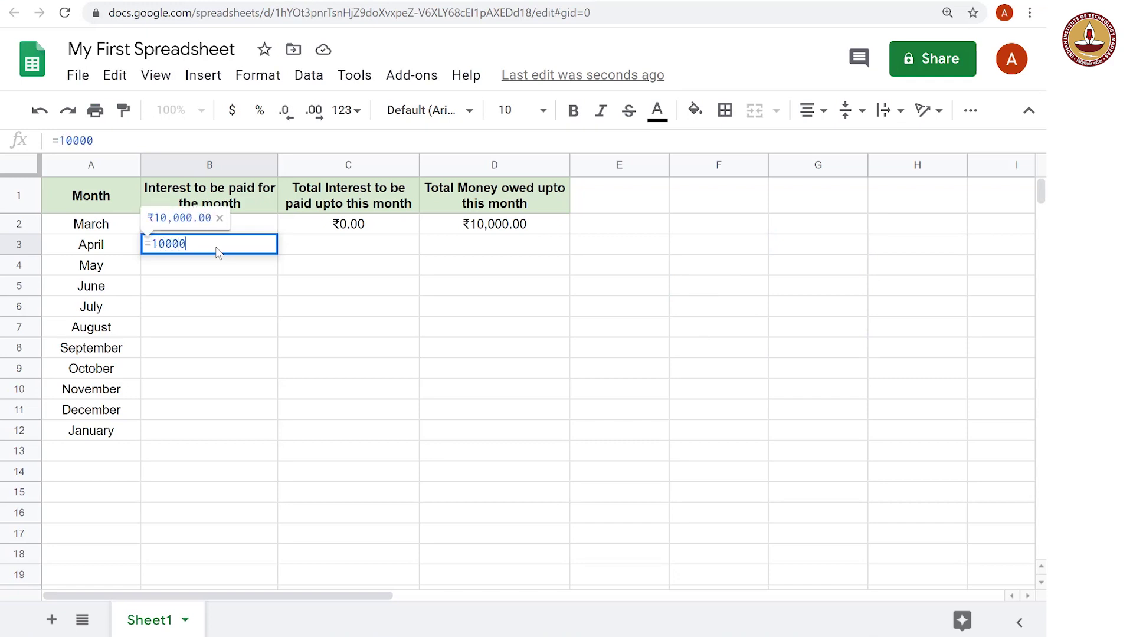
pyautogui.write('*')
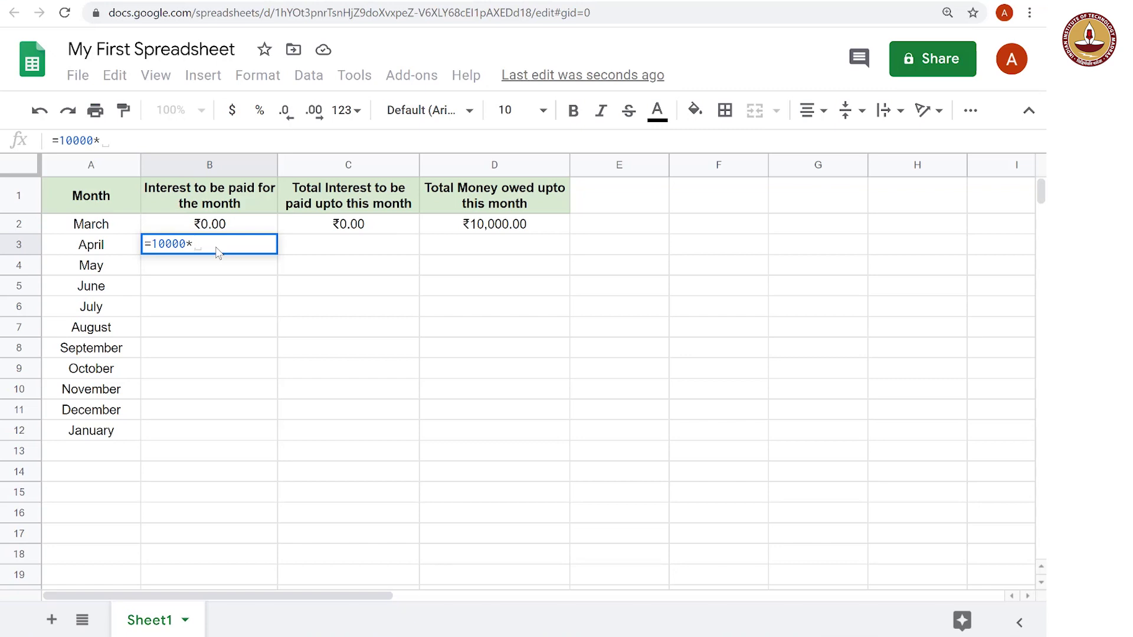
pyautogui.write('0.5')
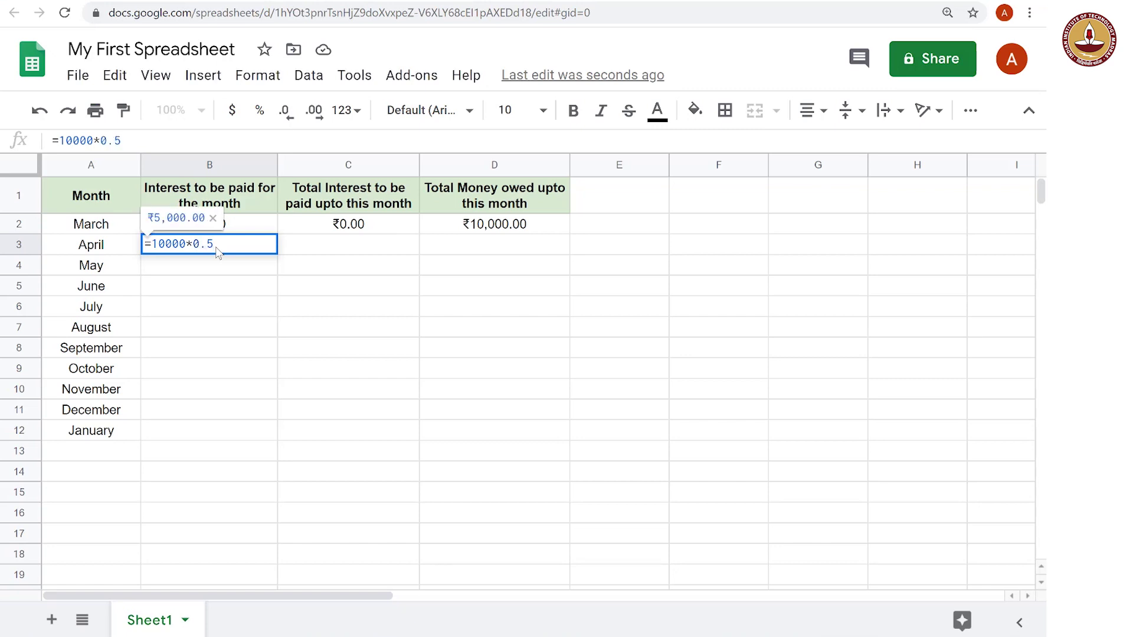
pyautogui.write('/100')
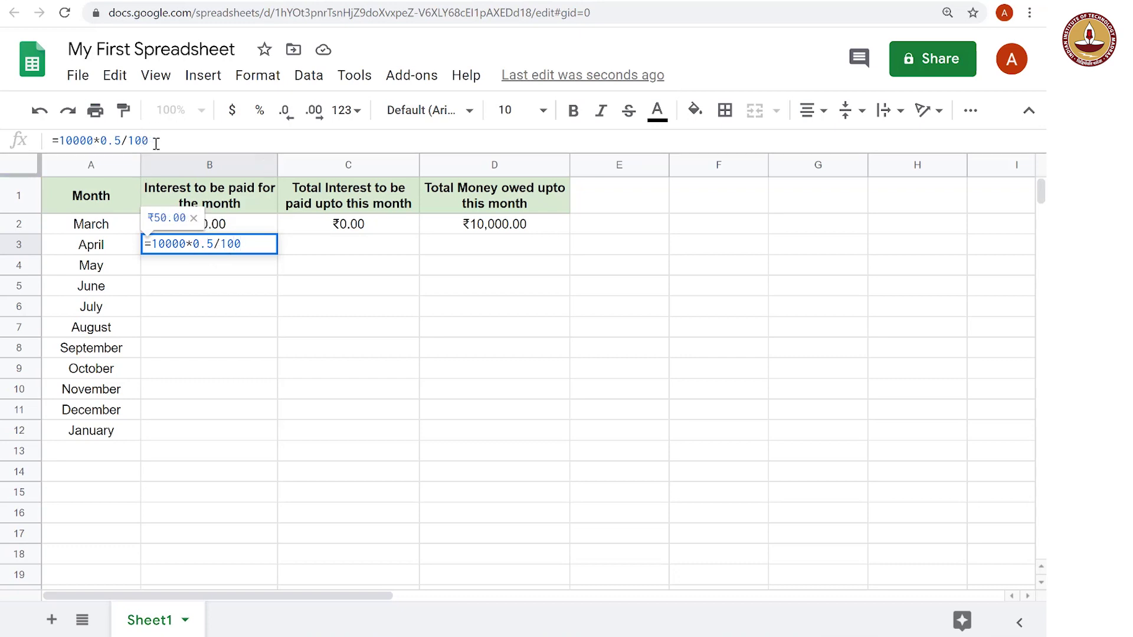
pyautogui.moveTo(151, 140); pyautogui.dragTo(59, 141)
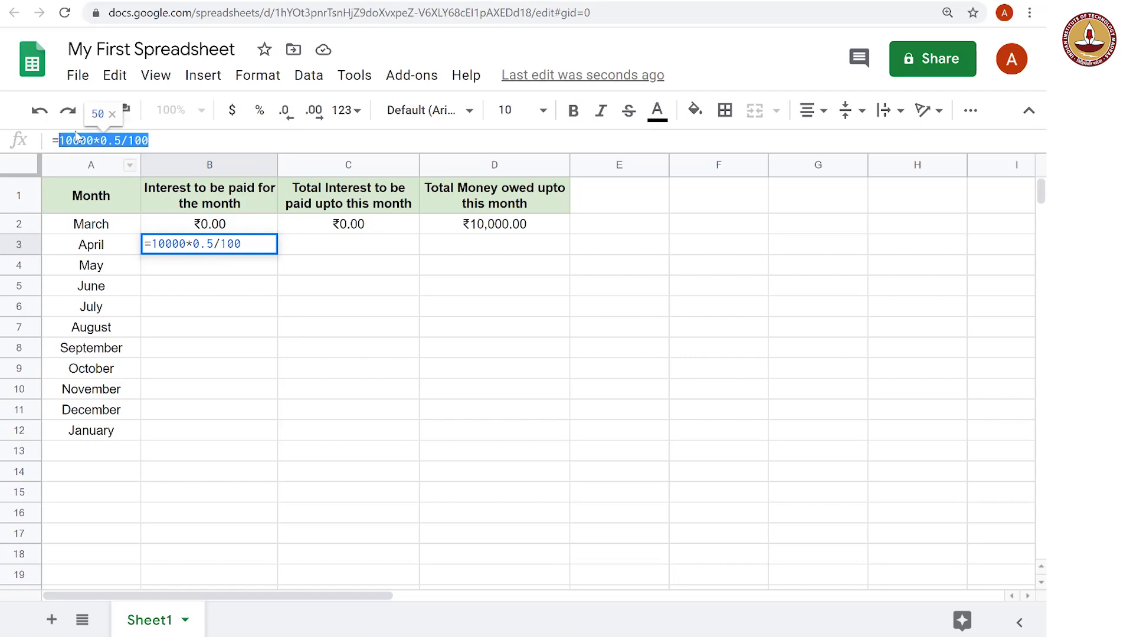
pyautogui.click(165, 140)
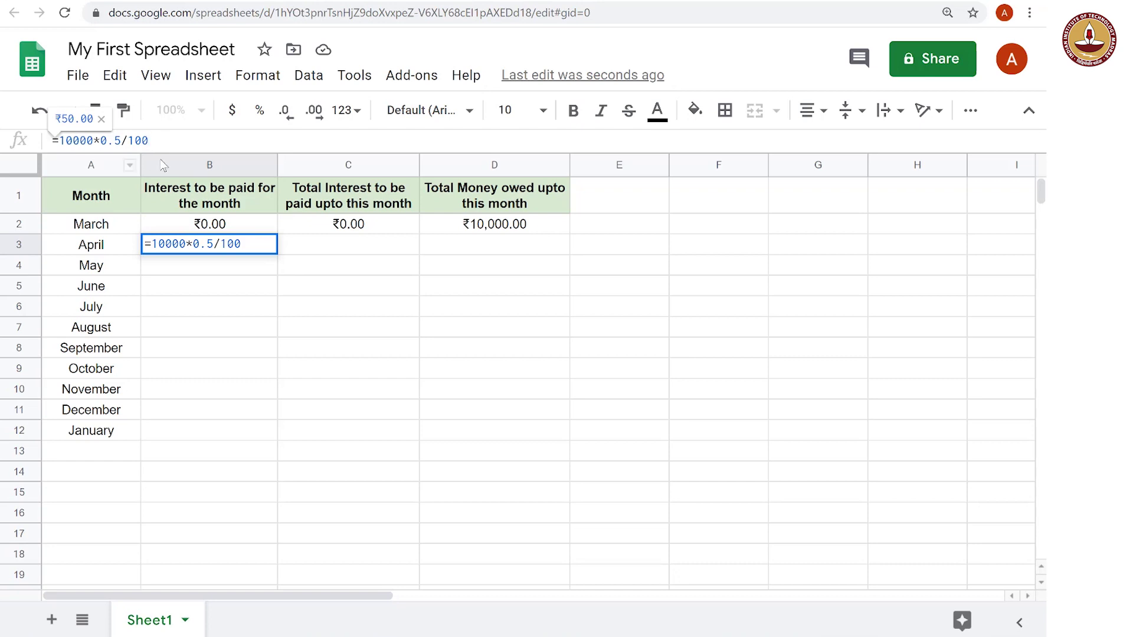
pyautogui.moveTo(56, 117); pyautogui.dragTo(94, 118)
pyautogui.click(185, 138)
pyautogui.press('Return')
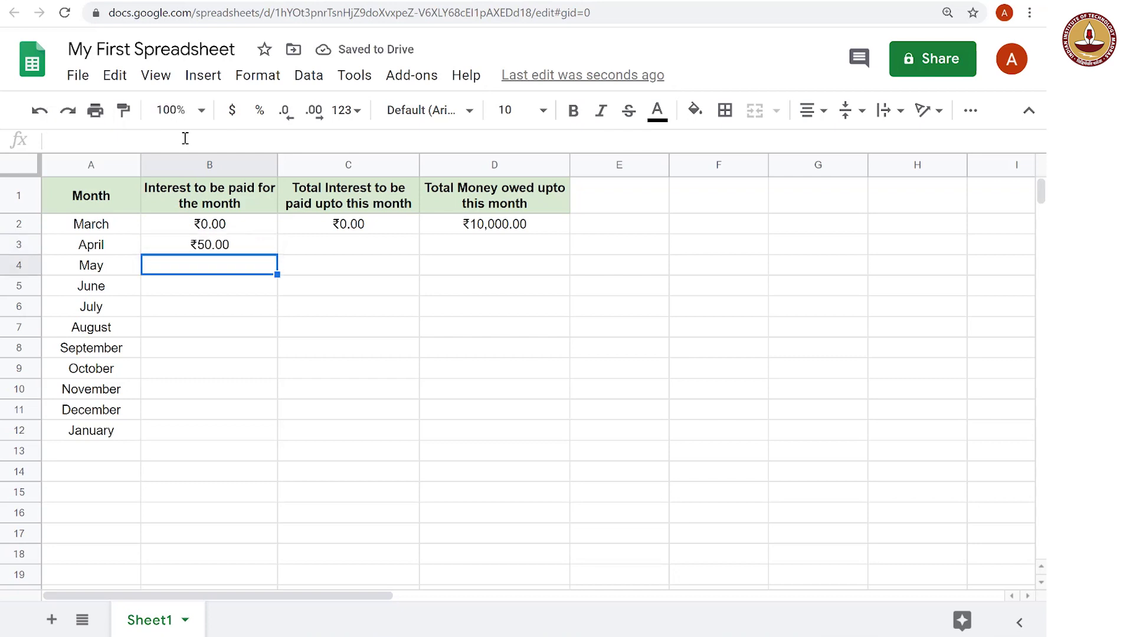
pyautogui.press('Up')
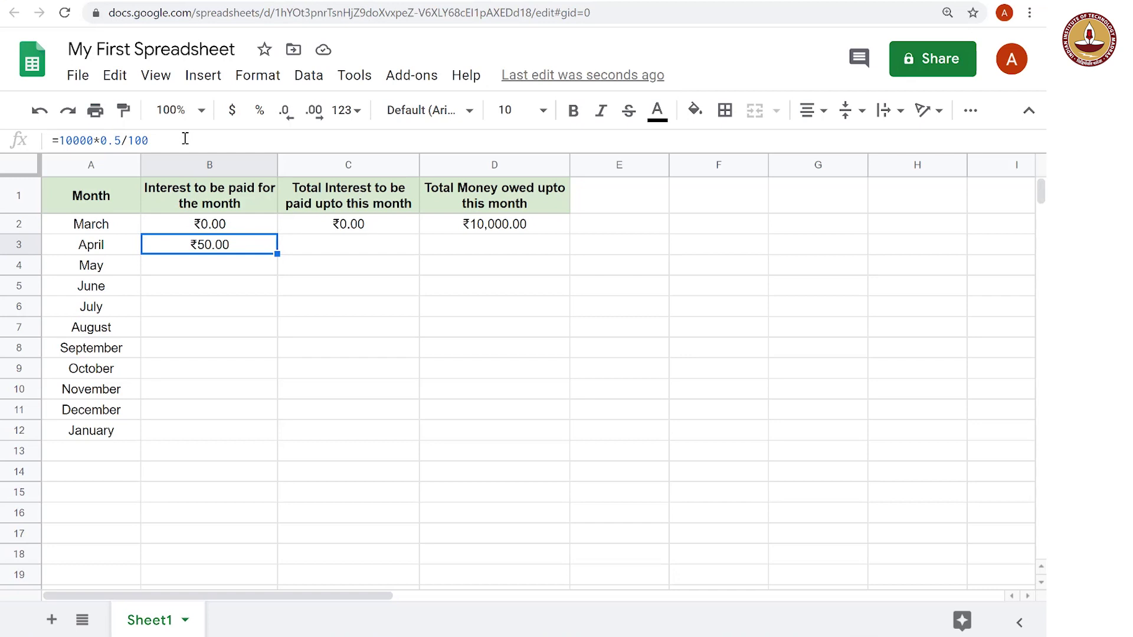
pyautogui.doubleClick(100, 140)
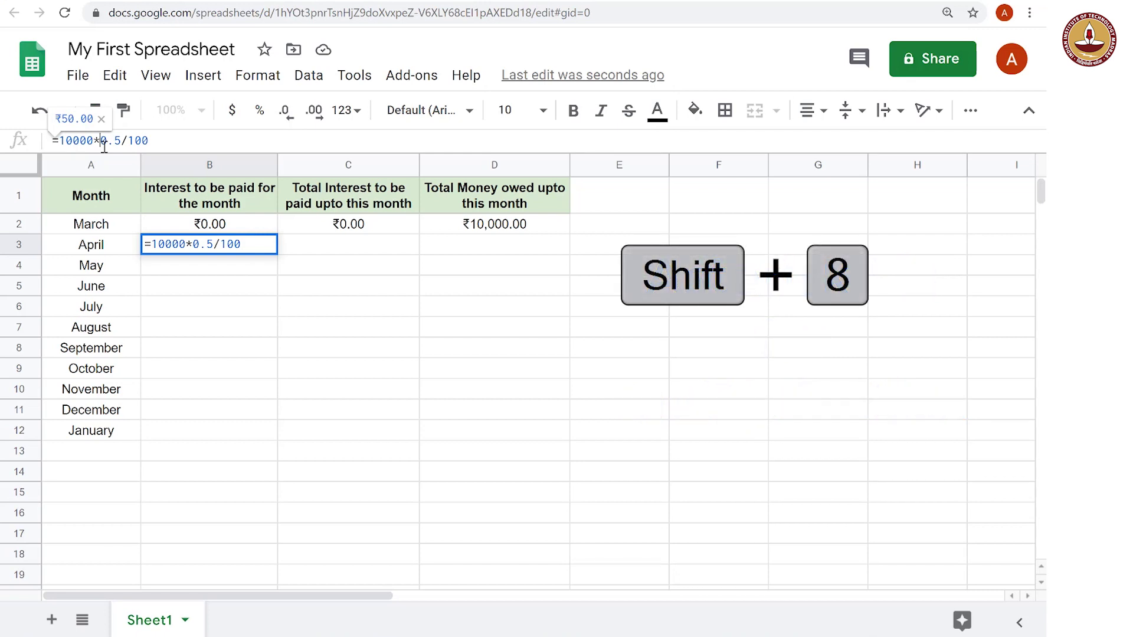
pyautogui.write('*')
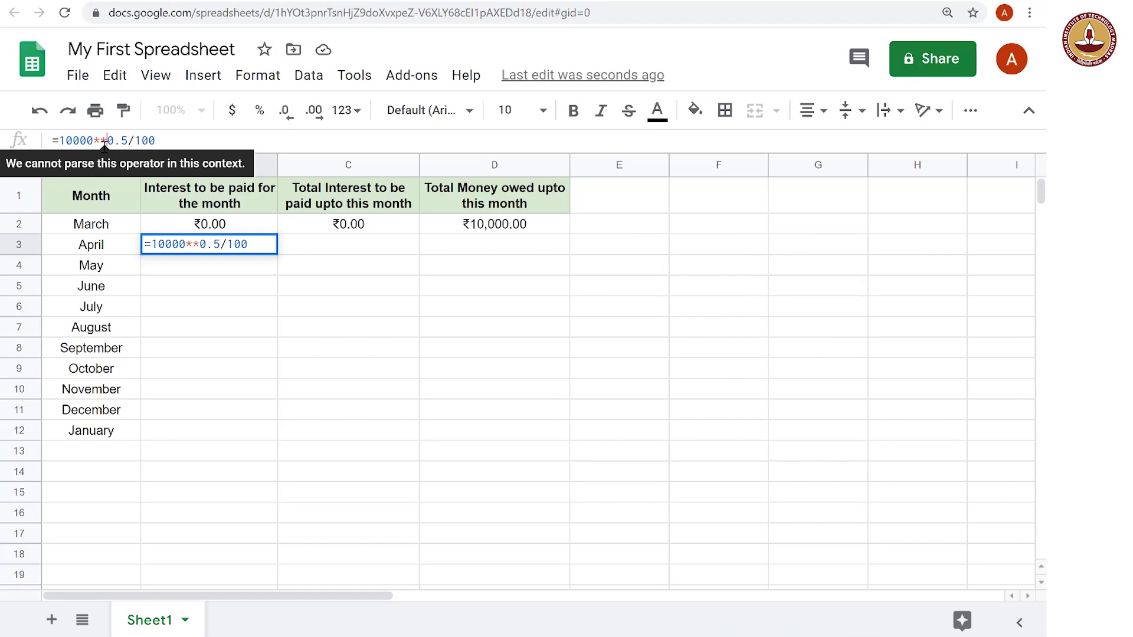
pyautogui.press('BackSpace')
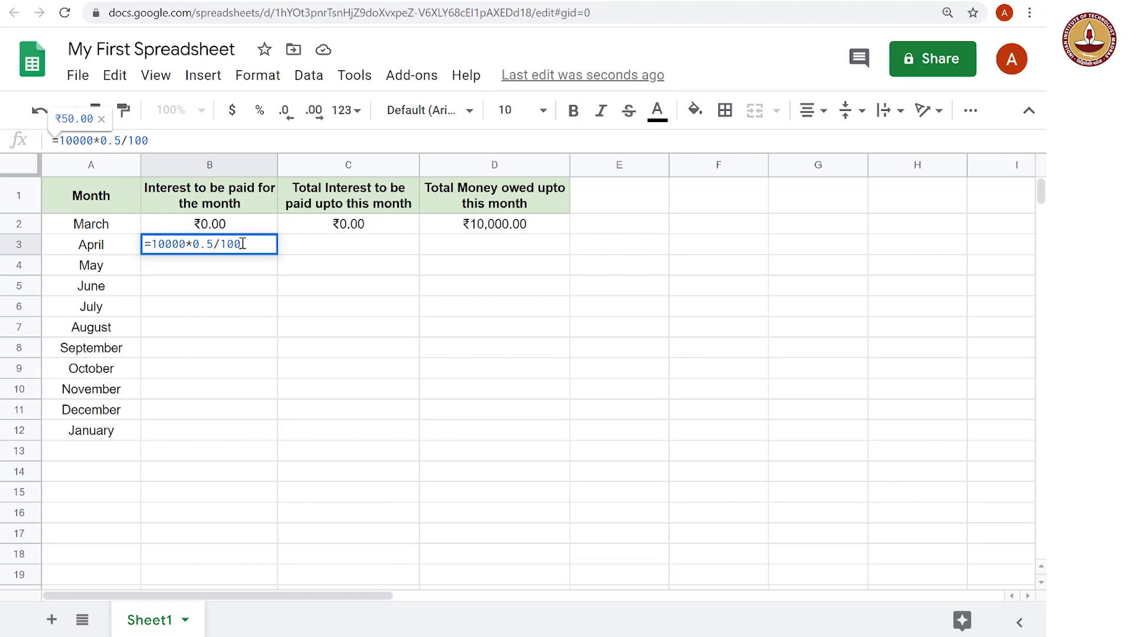
pyautogui.press('Return')
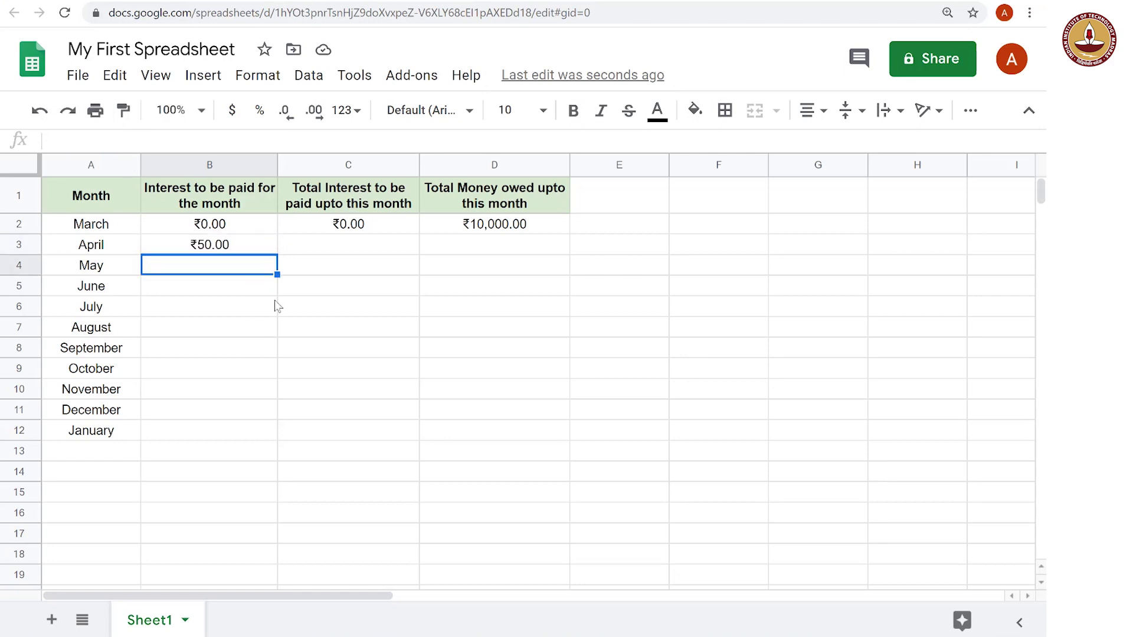
# Fill B3's ₹50.00 interest formula down to B12, covering April through January.
pyautogui.click(258, 246)
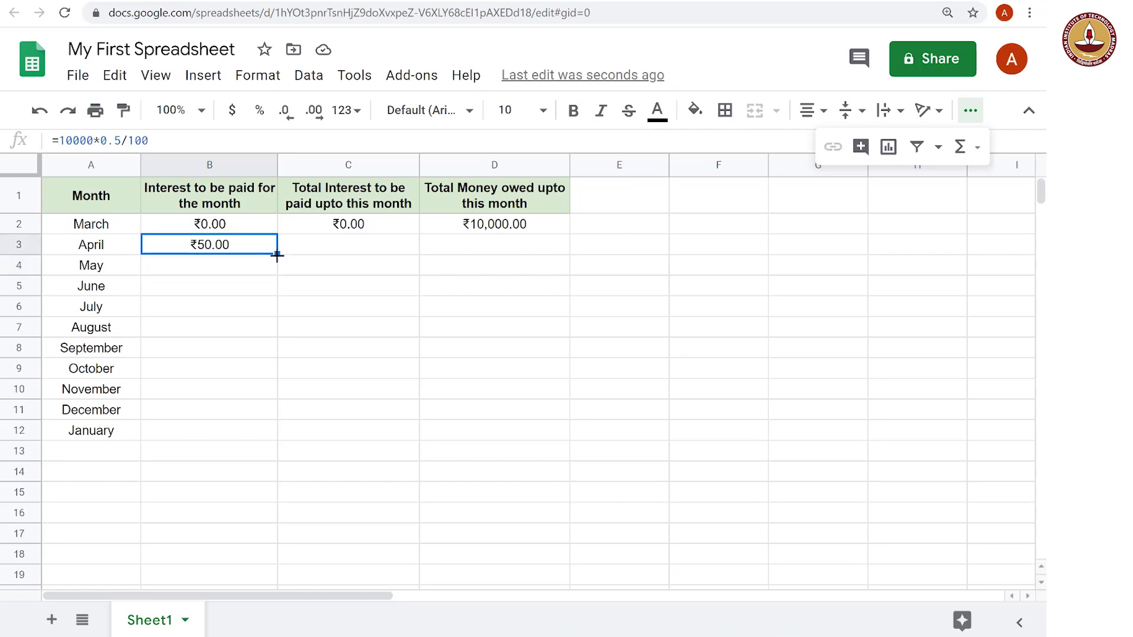
pyautogui.moveTo(277, 256); pyautogui.dragTo(268, 432)
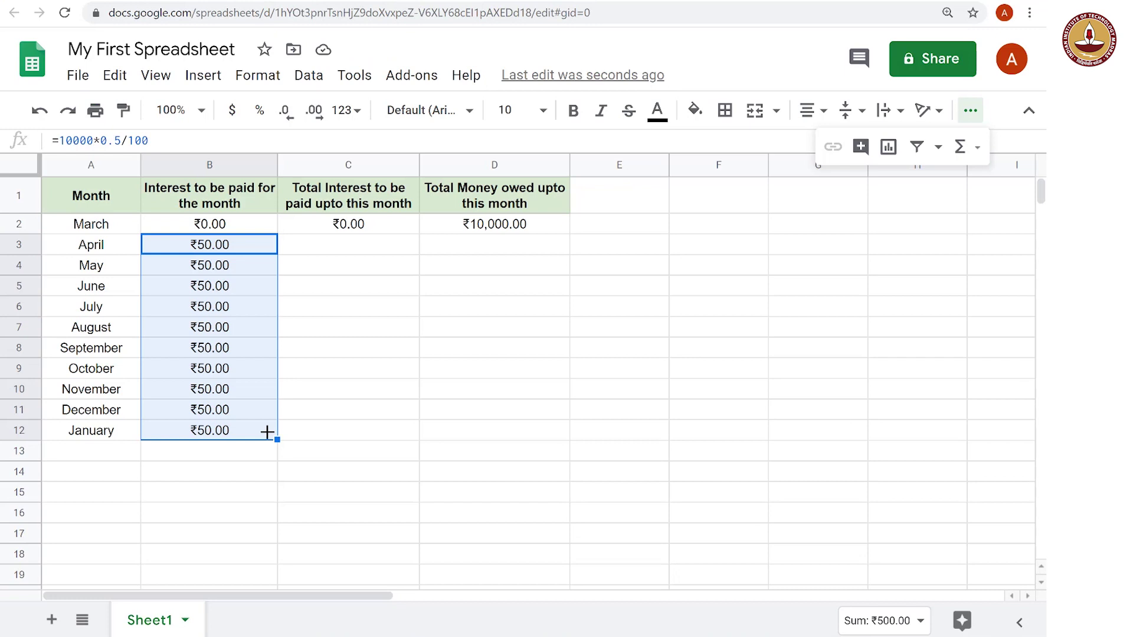
pyautogui.click(294, 455)
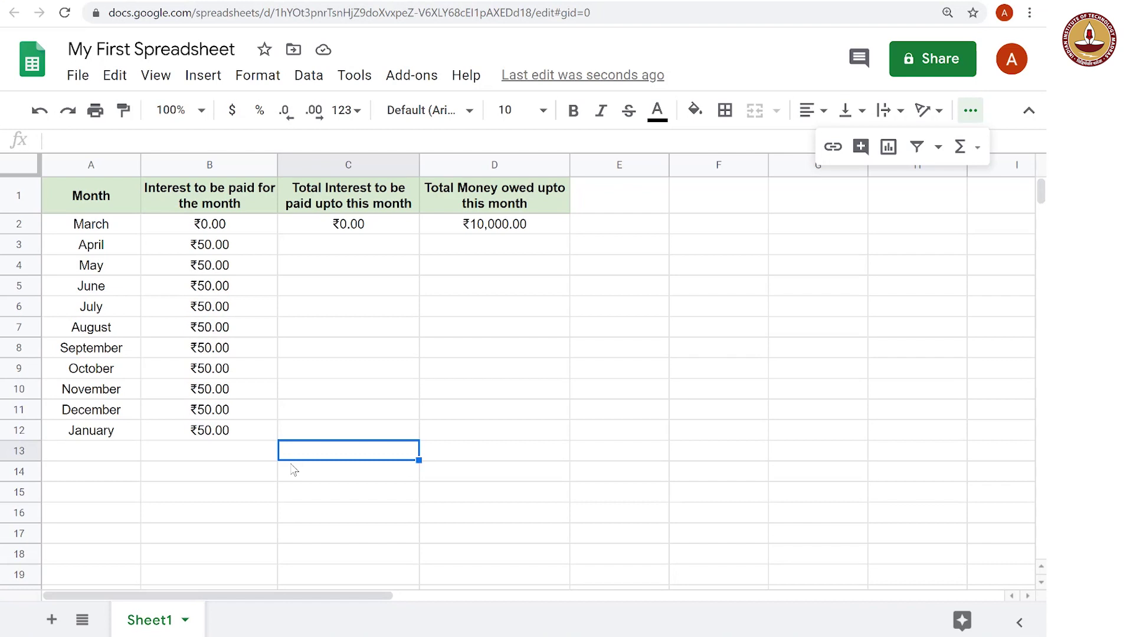
# Review April's interest in B3 and March's total in C2 beside cell C3.
pyautogui.click(340, 250)
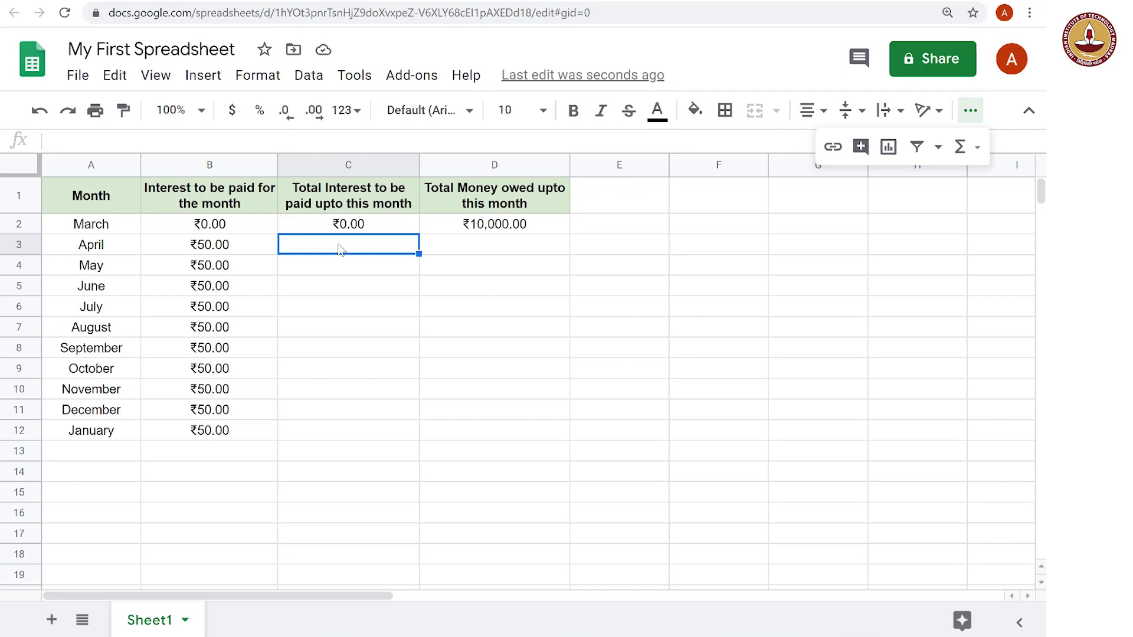
pyautogui.press('Left')
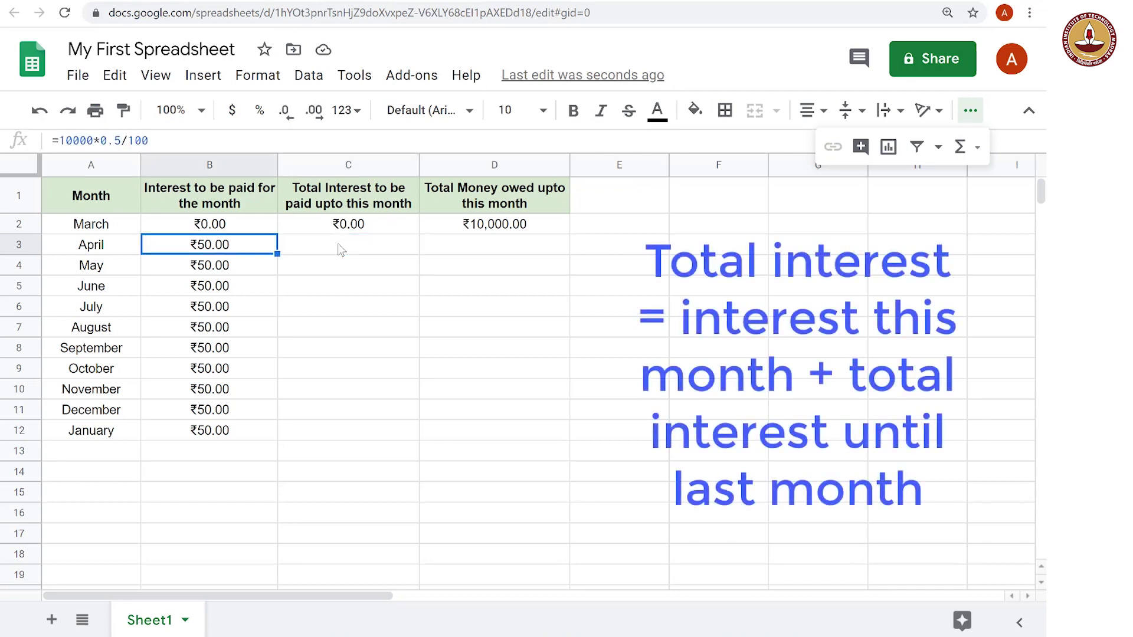
pyautogui.press('Right')
pyautogui.press('Up')
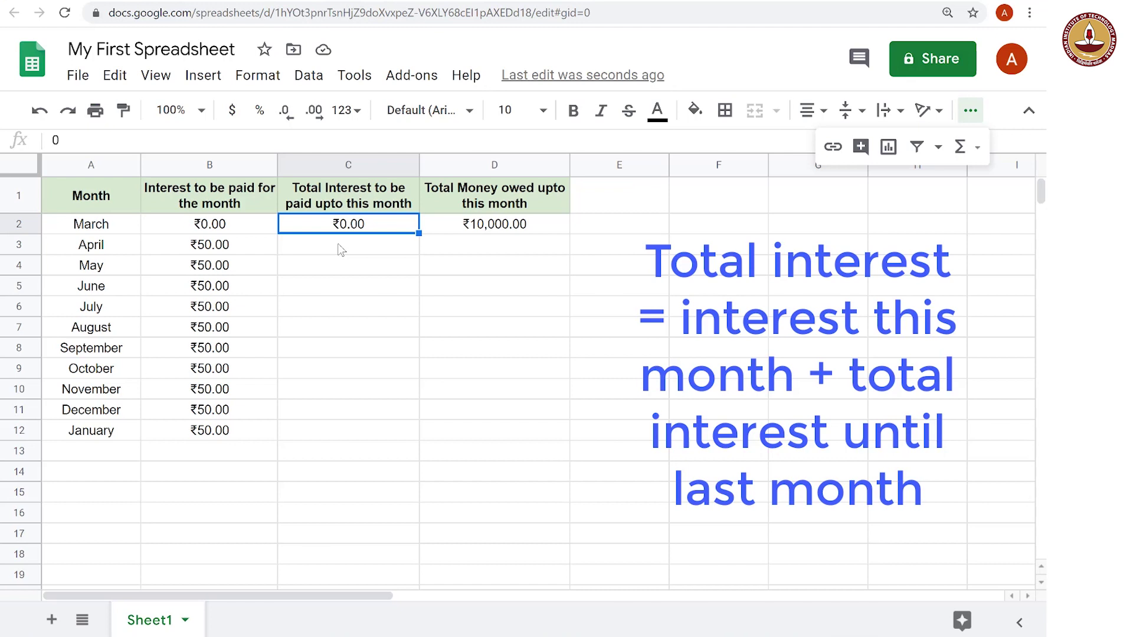
pyautogui.press('Down')
pyautogui.press('Left')
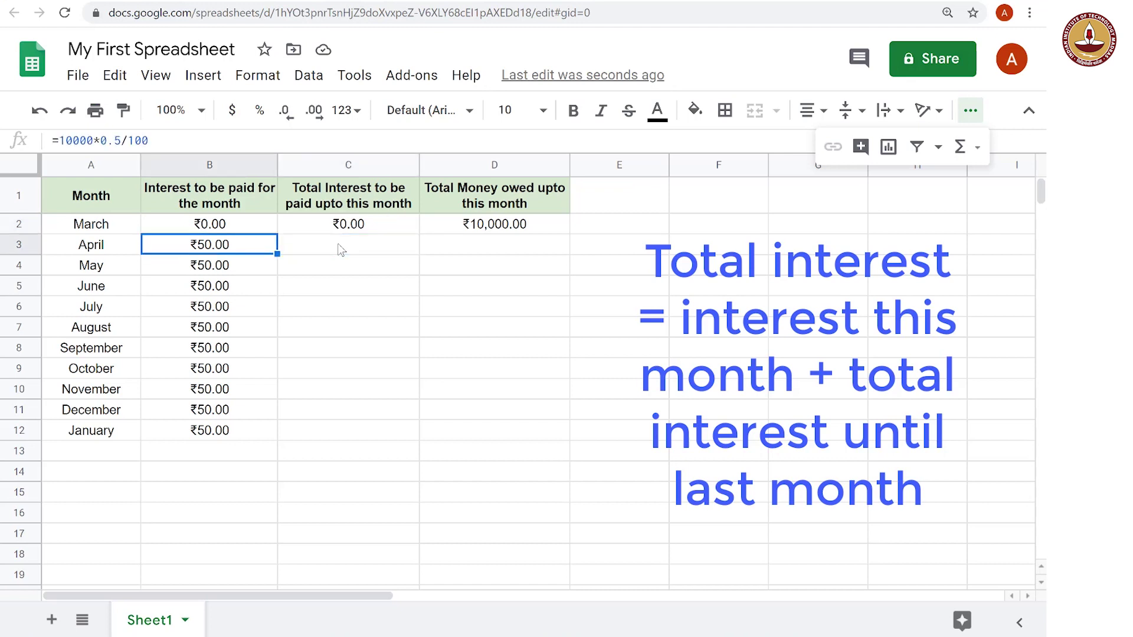
pyautogui.press('Right')
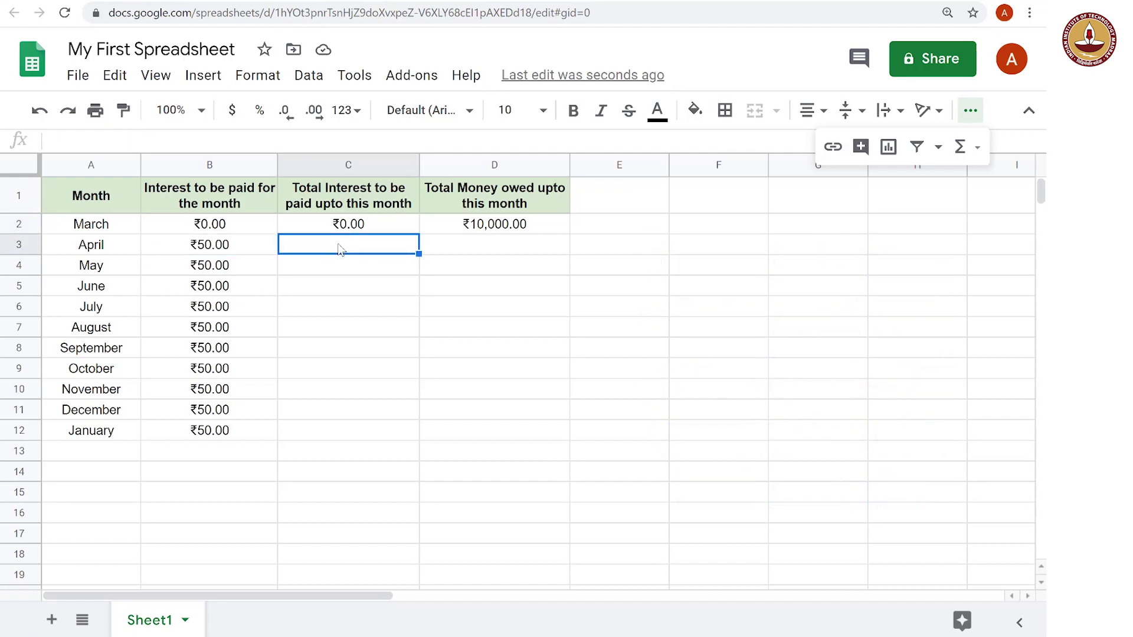
pyautogui.press('Up')
# Enter =B3+C2 in C3 so April's total interest shows ₹50.00.
pyautogui.click(339, 250)
pyautogui.write('=')
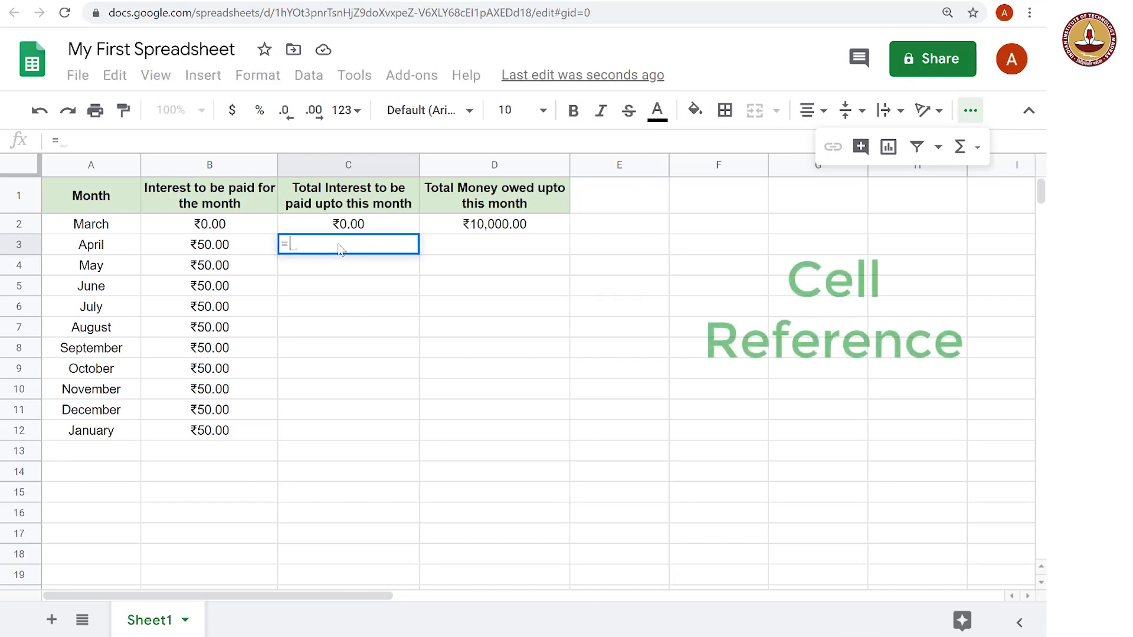
pyautogui.write('b')
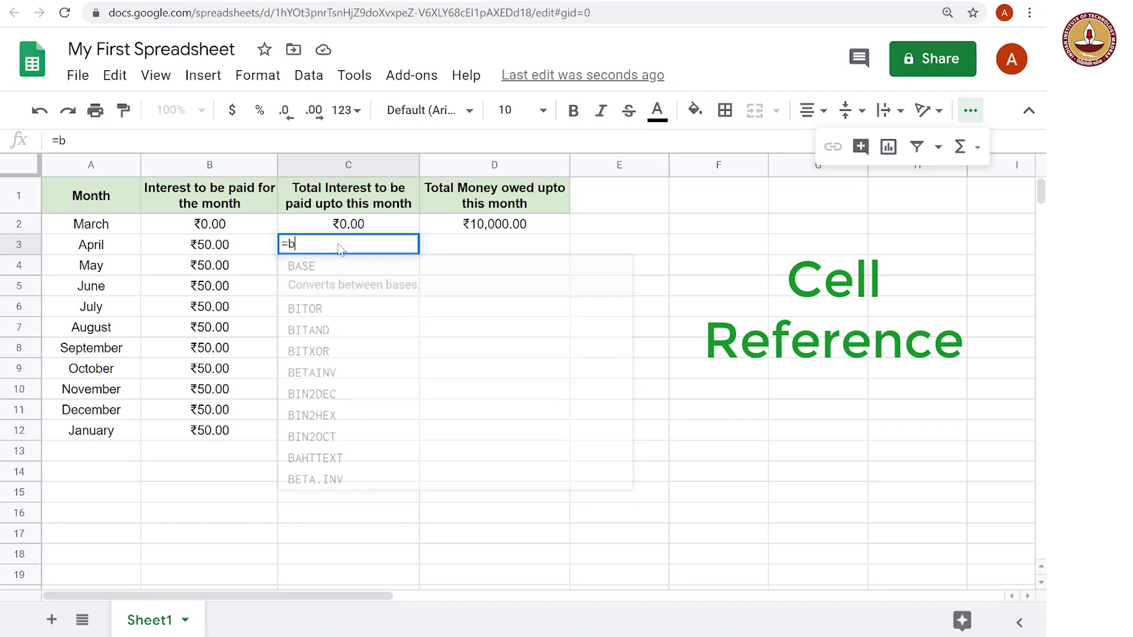
pyautogui.write('3')
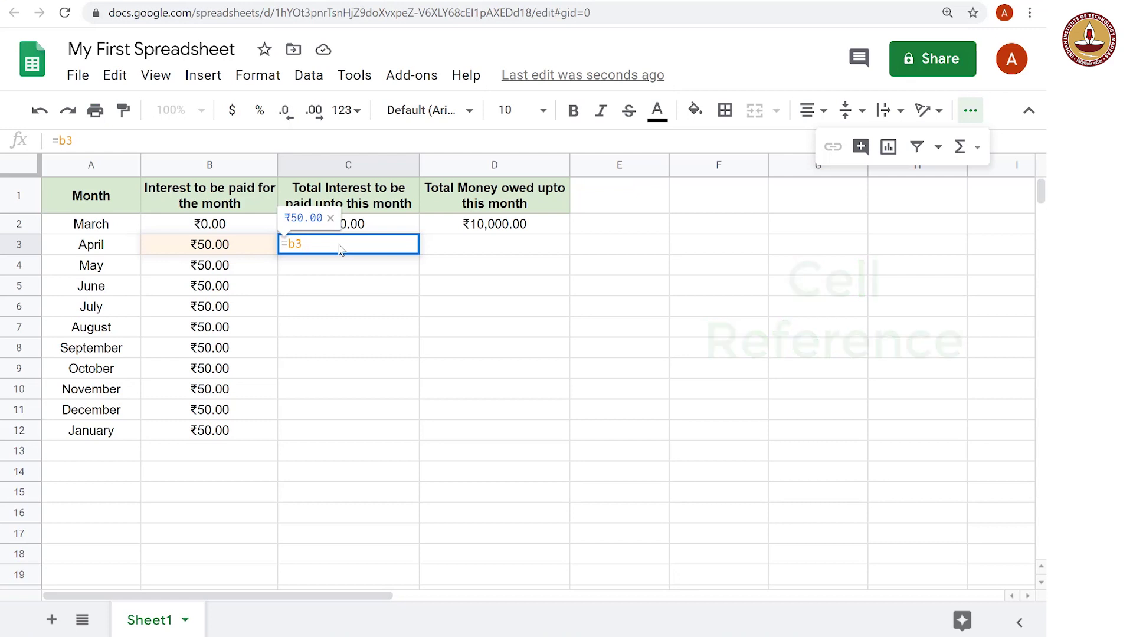
pyautogui.write('+')
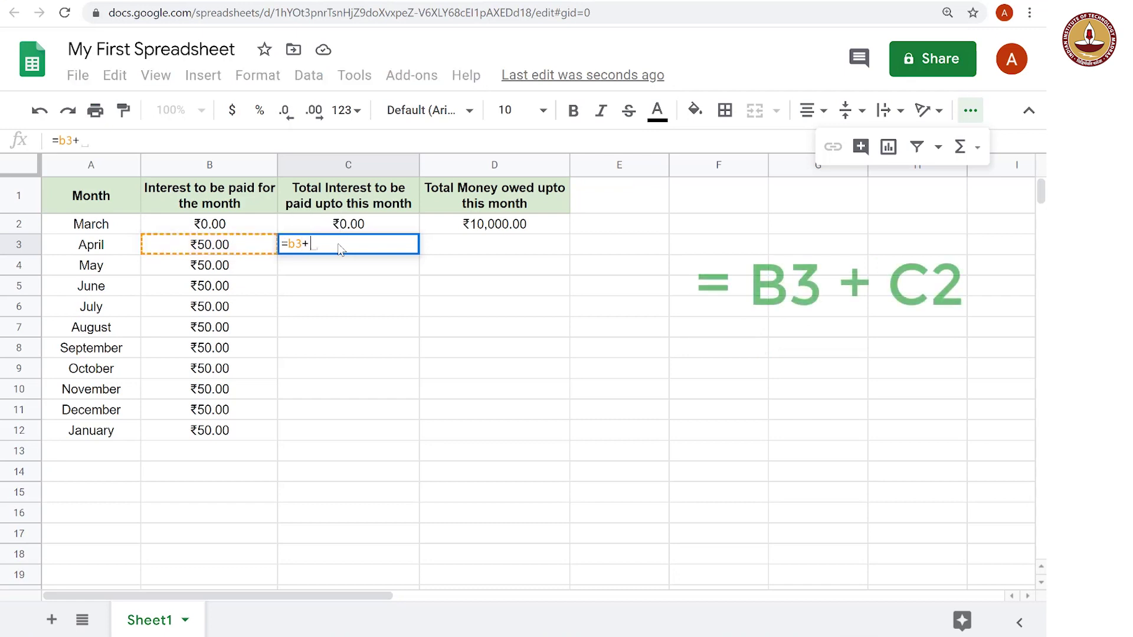
pyautogui.write('c2')
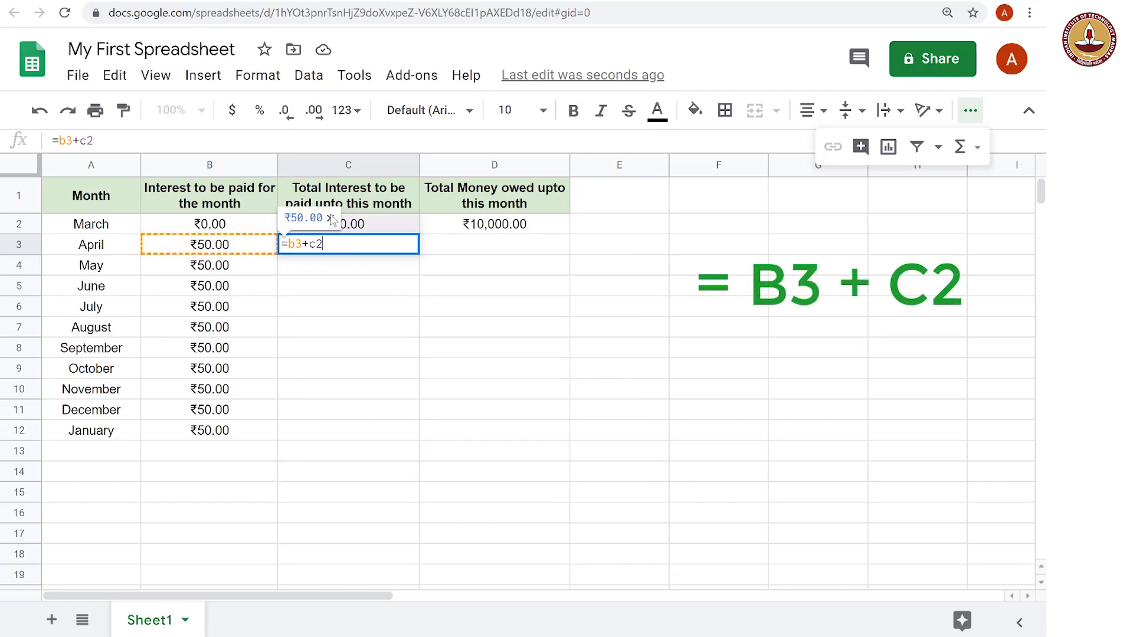
pyautogui.click(330, 218)
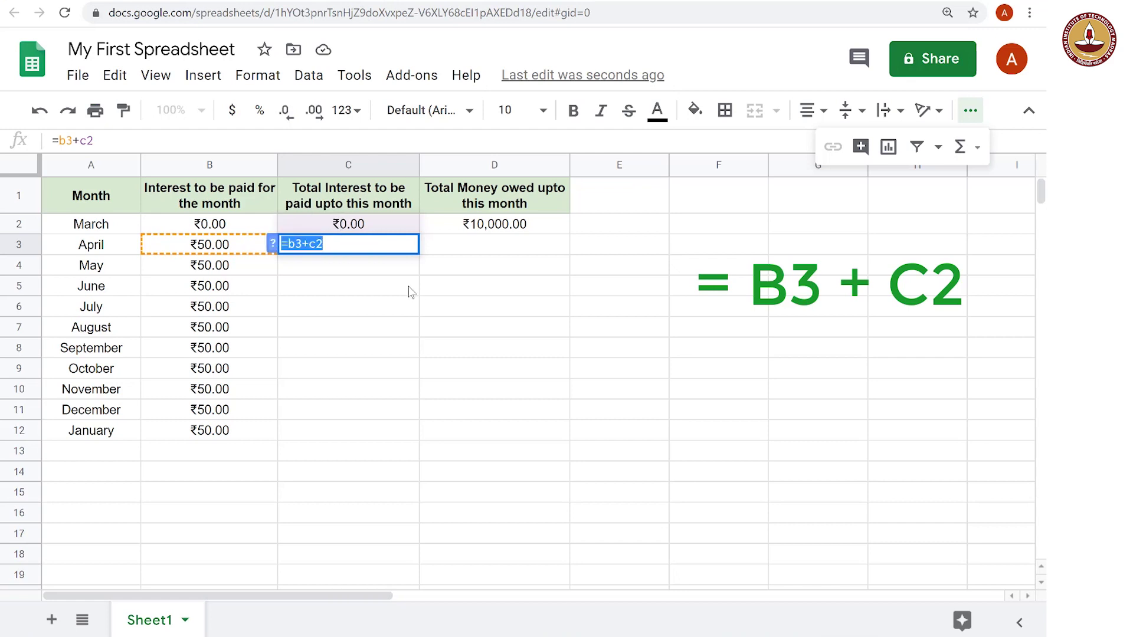
pyautogui.click(391, 245)
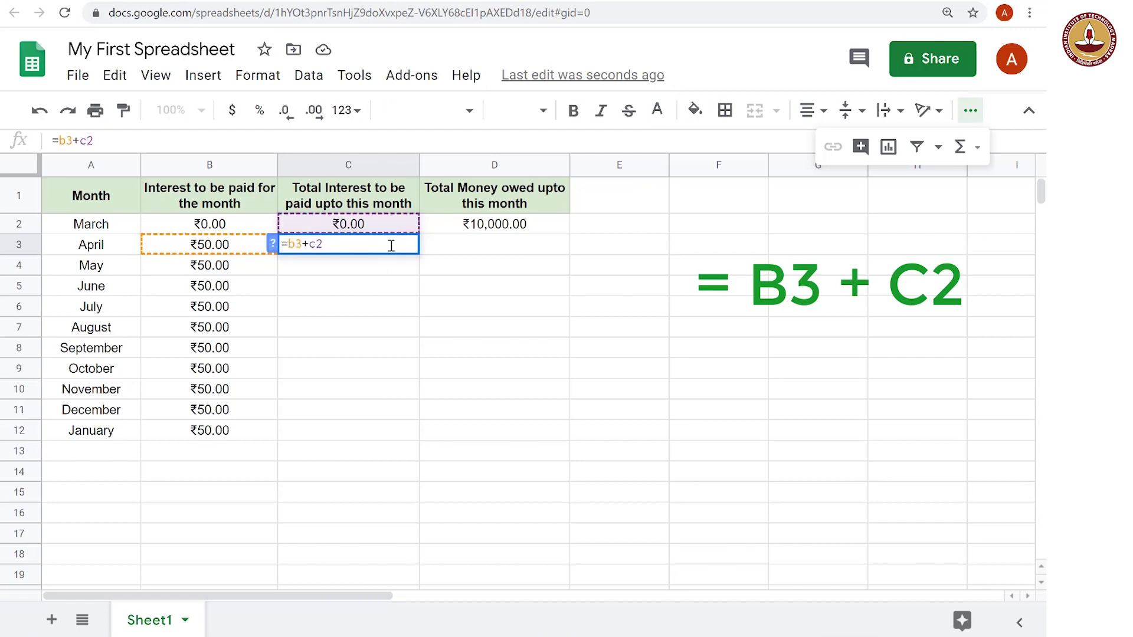
pyautogui.press('Return')
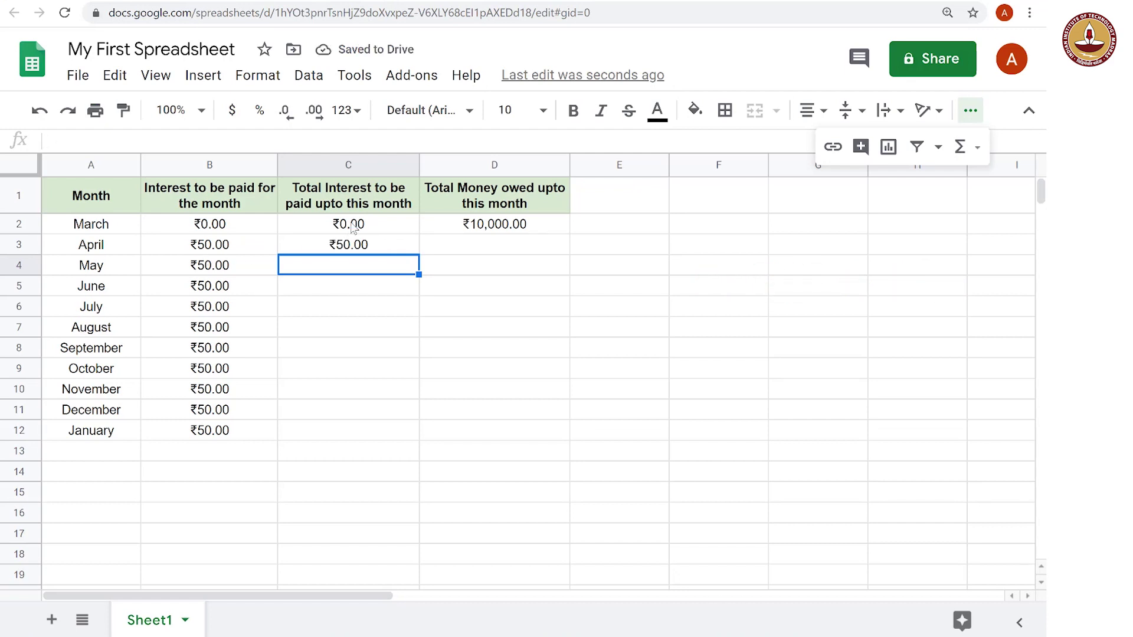
pyautogui.click(479, 246)
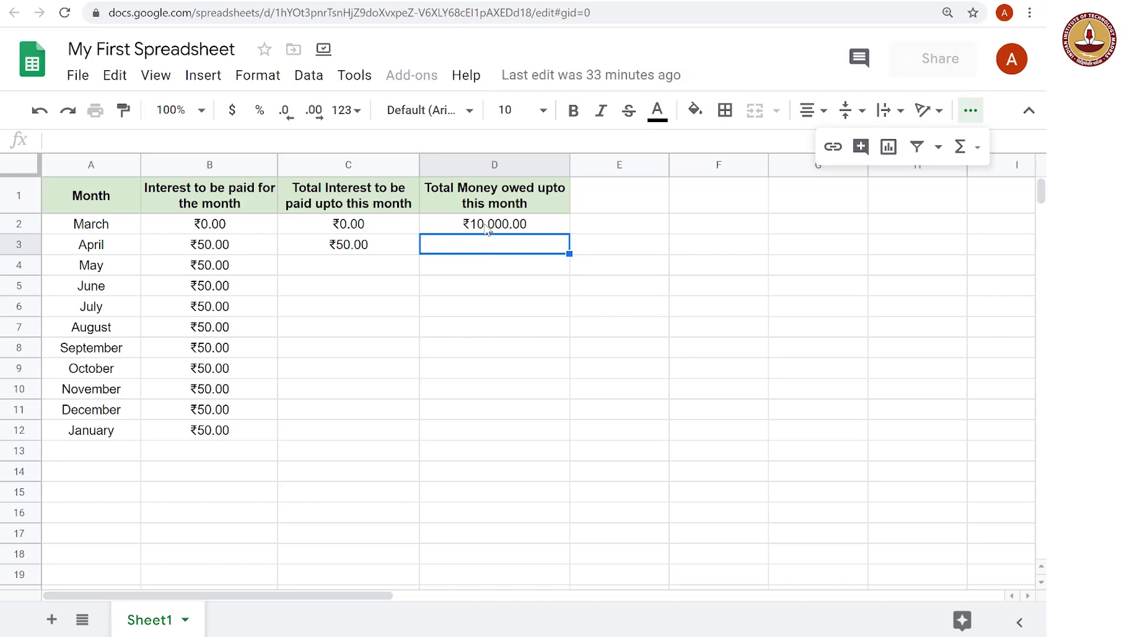
# Enter =D2+C3 in D3, giving April ₹10,050.00 owed.
pyautogui.click(488, 230)
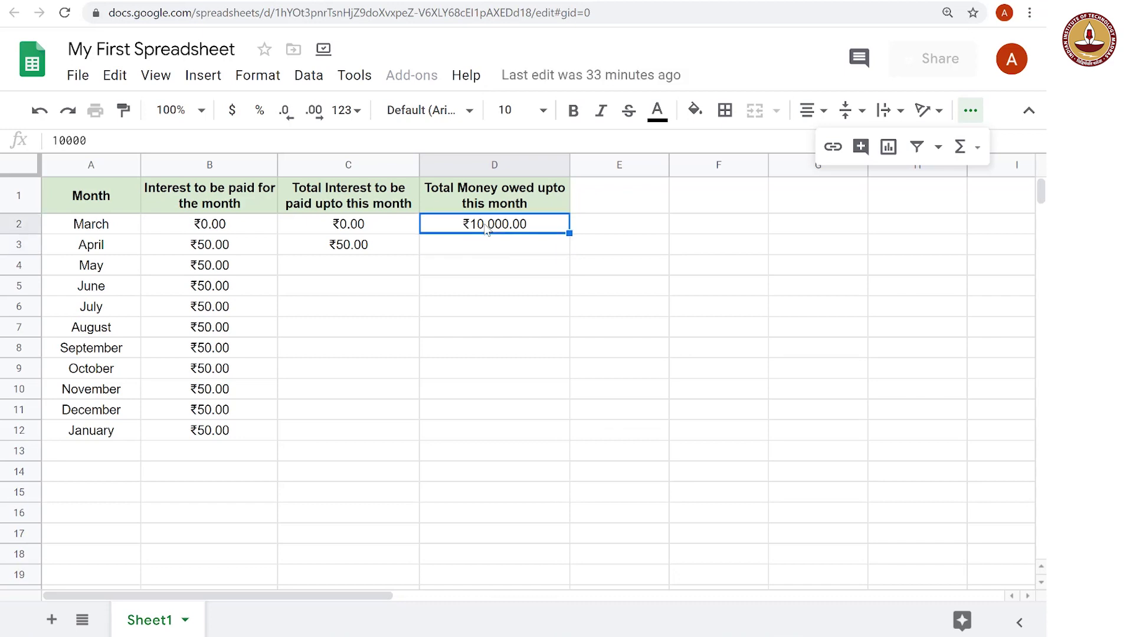
pyautogui.click(392, 253)
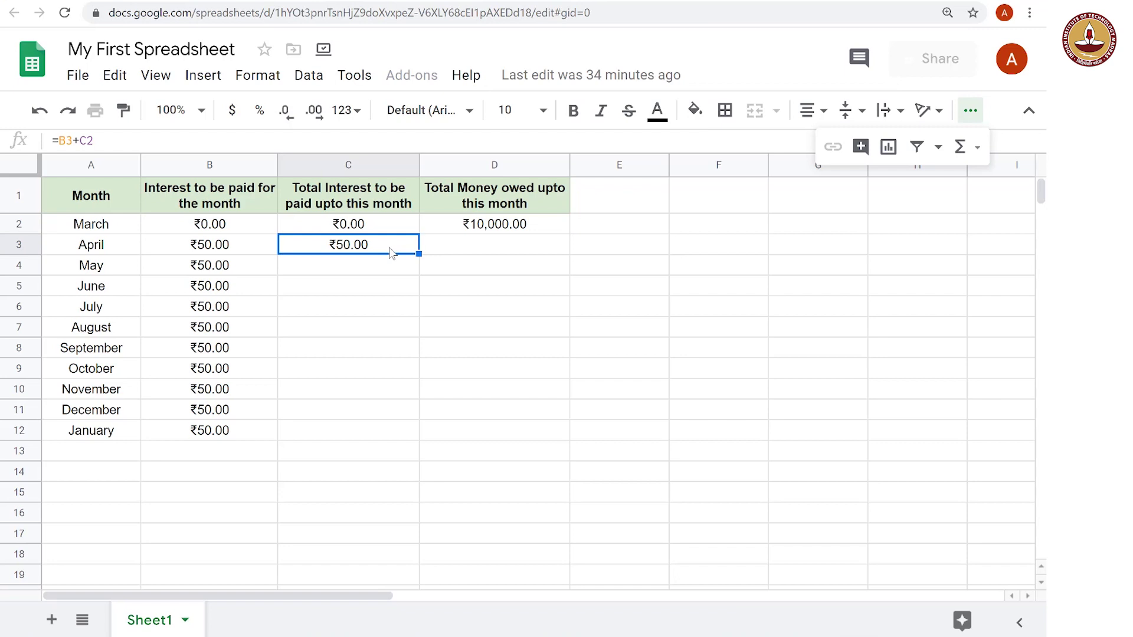
pyautogui.click(486, 252)
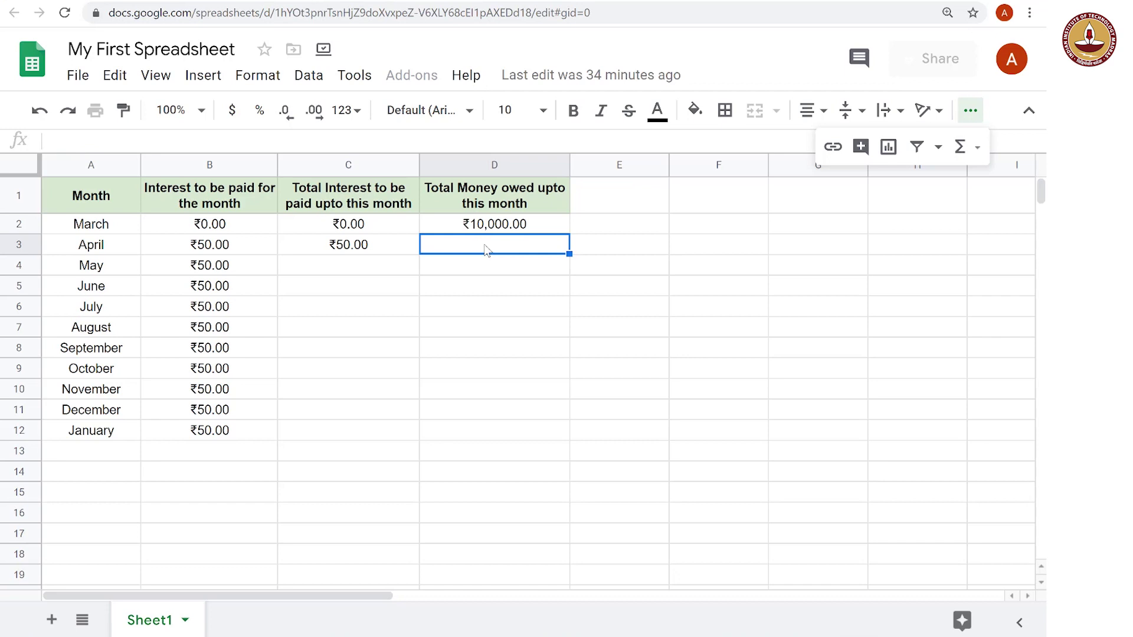
pyautogui.write('=')
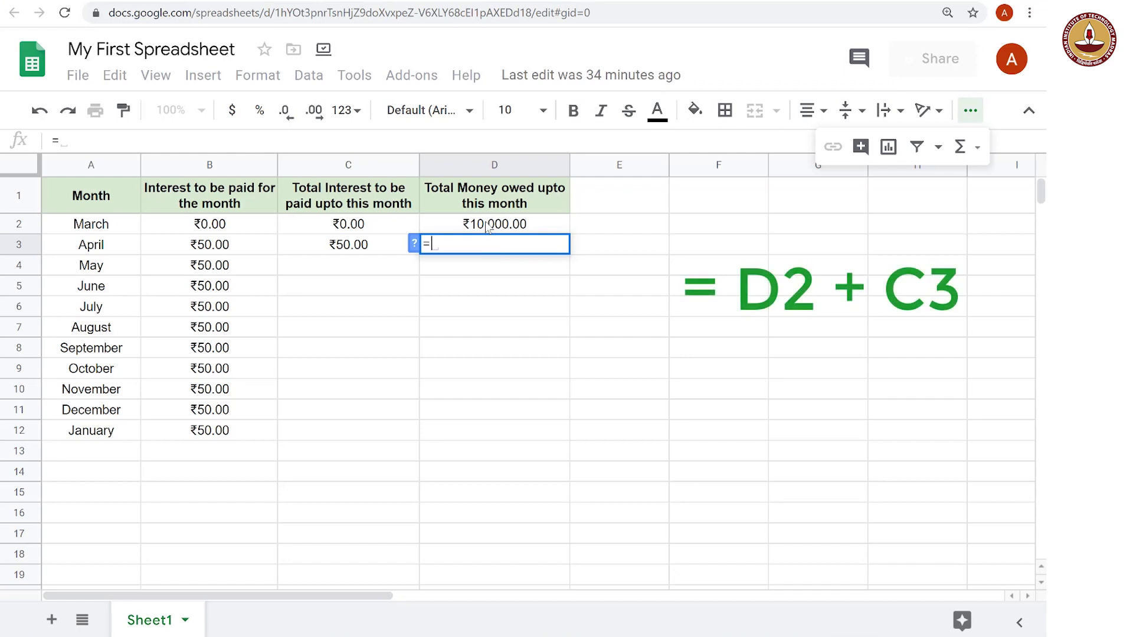
pyautogui.write('d2')
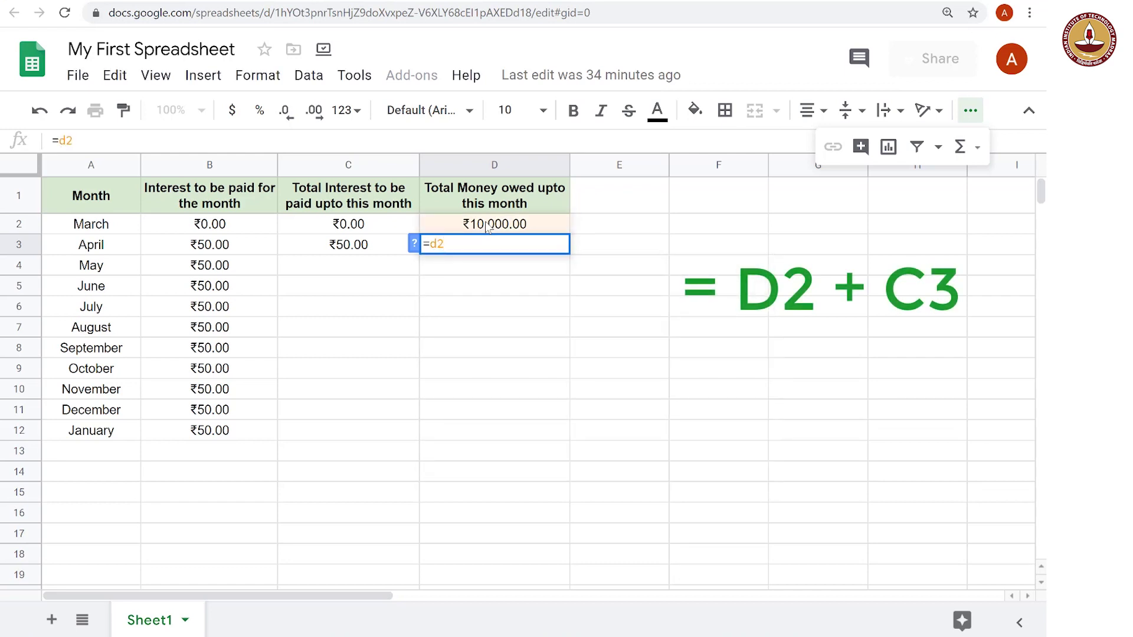
pyautogui.write('+')
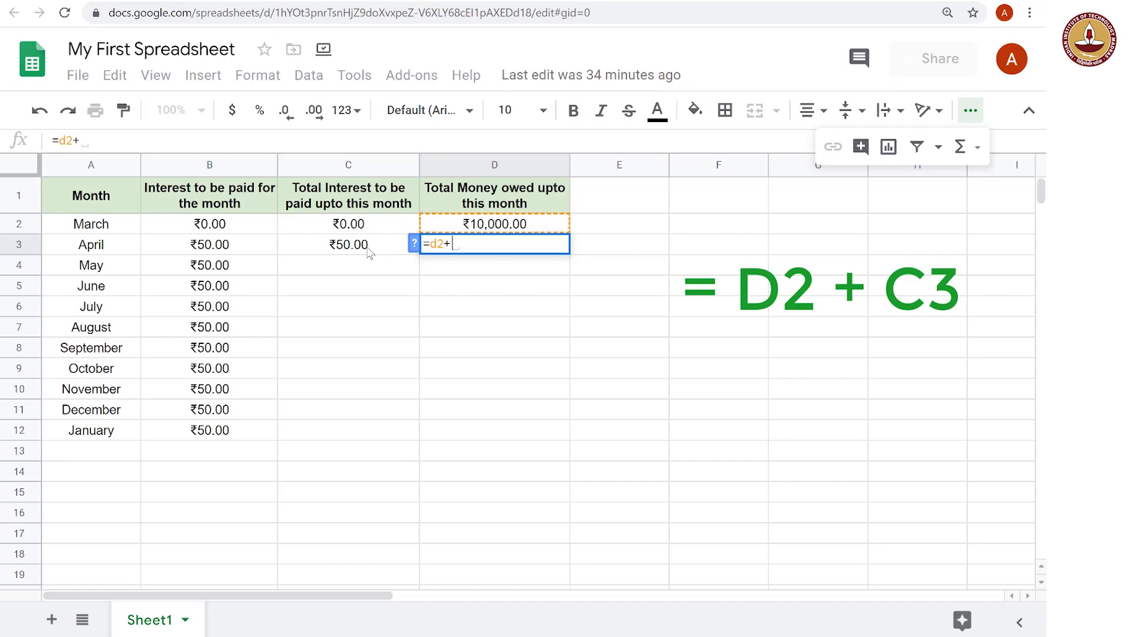
pyautogui.write('c')
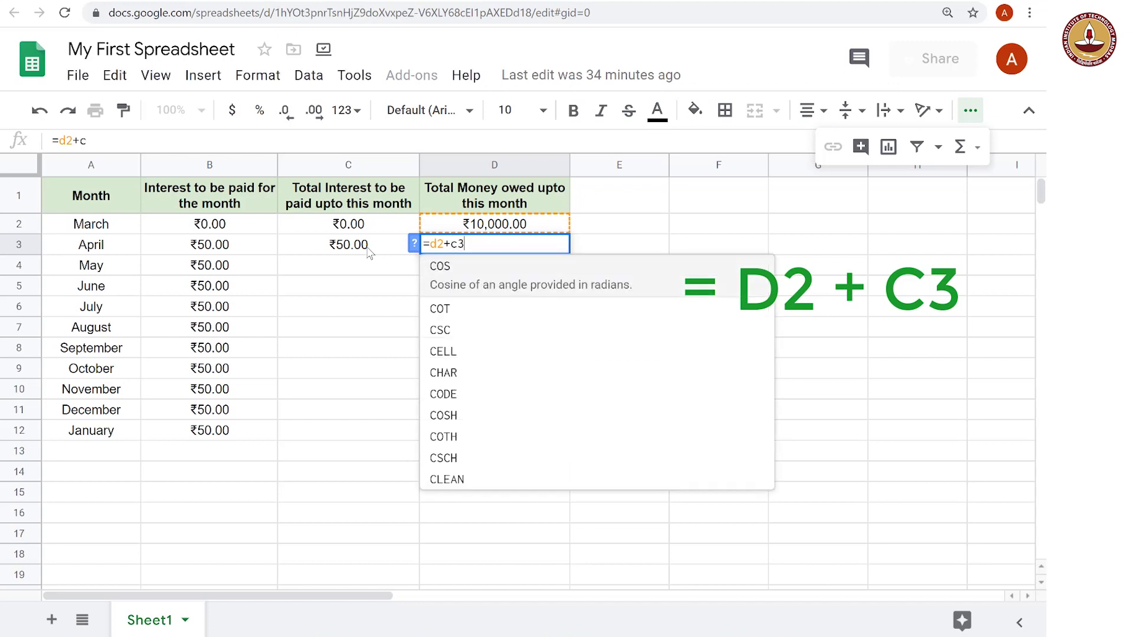
pyautogui.write('3')
pyautogui.press('Return')
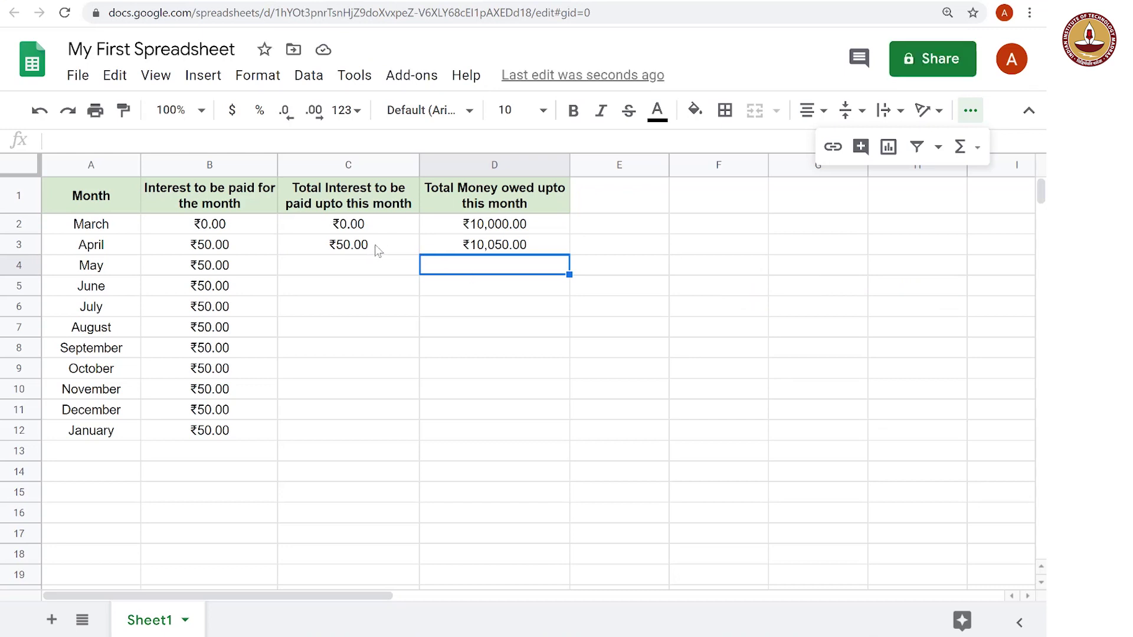
# Fill C3's running-total formula down to C12, reaching ₹500.00 in January.
pyautogui.click(374, 250)
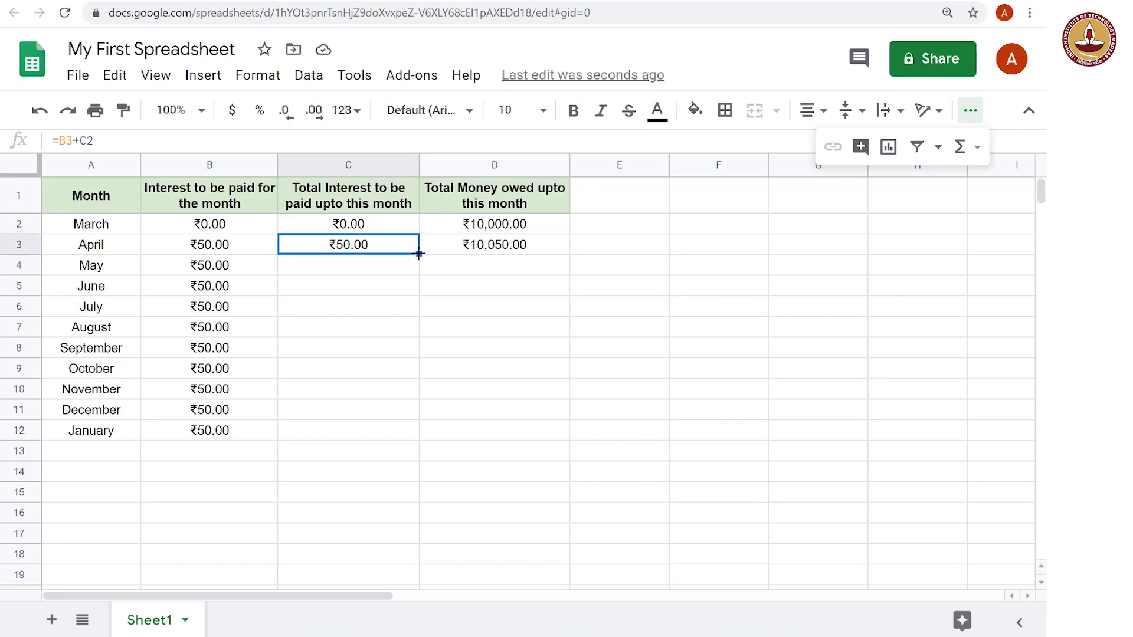
pyautogui.moveTo(420, 255); pyautogui.dragTo(412, 434)
pyautogui.click(354, 328)
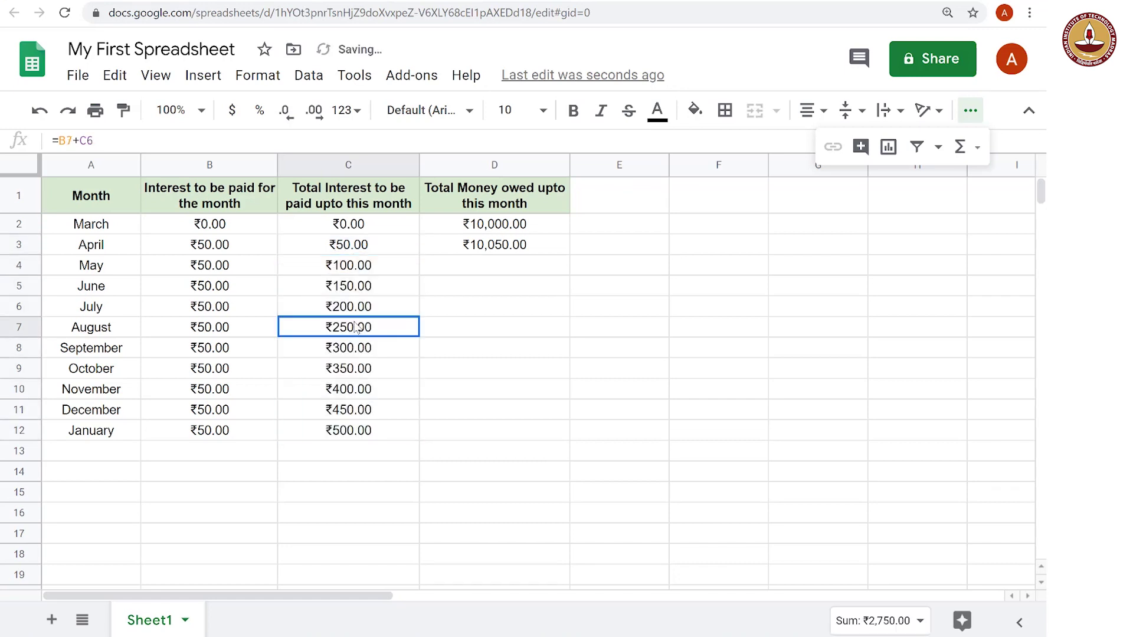
pyautogui.press('Up')
pyautogui.press('Up')
pyautogui.press('Up')
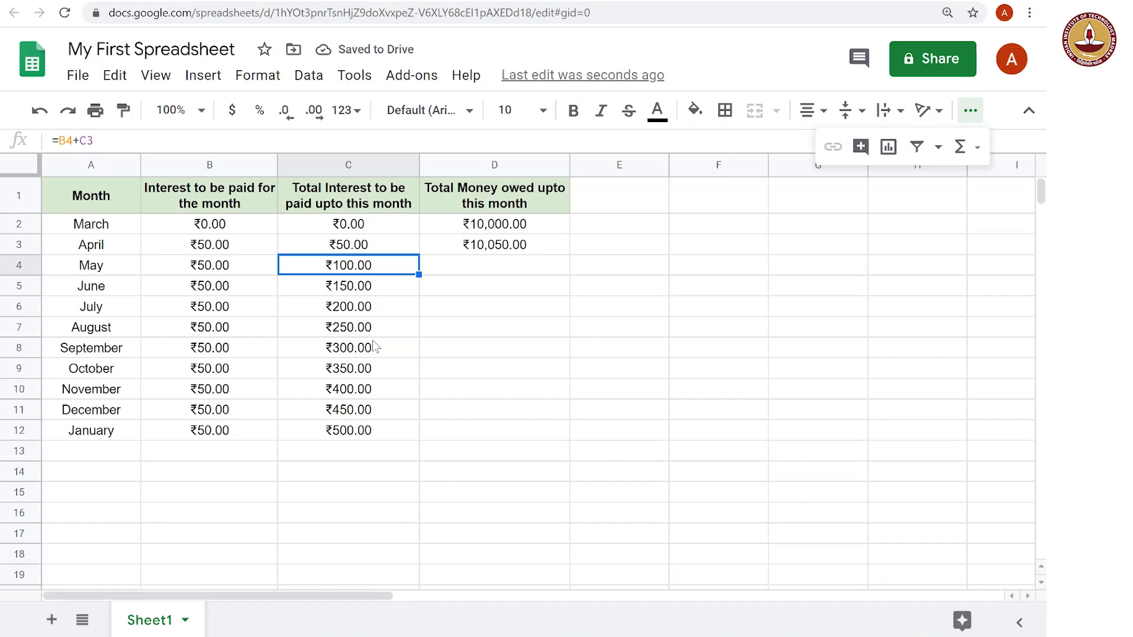
# Check the copied May through July total-interest formulas and their references.
pyautogui.press('Left')
pyautogui.press('Right')
pyautogui.press('Up')
pyautogui.press('Down')
pyautogui.press('Down')
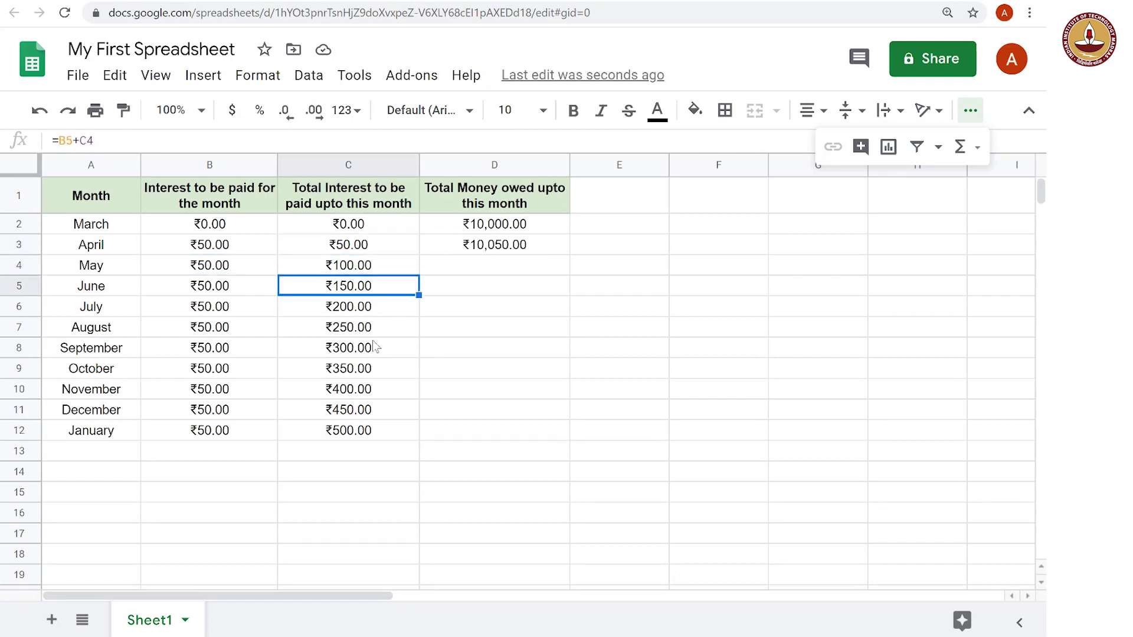
pyautogui.press('Left')
pyautogui.press('Right')
pyautogui.press('Up')
pyautogui.press('Down')
pyautogui.press('Down')
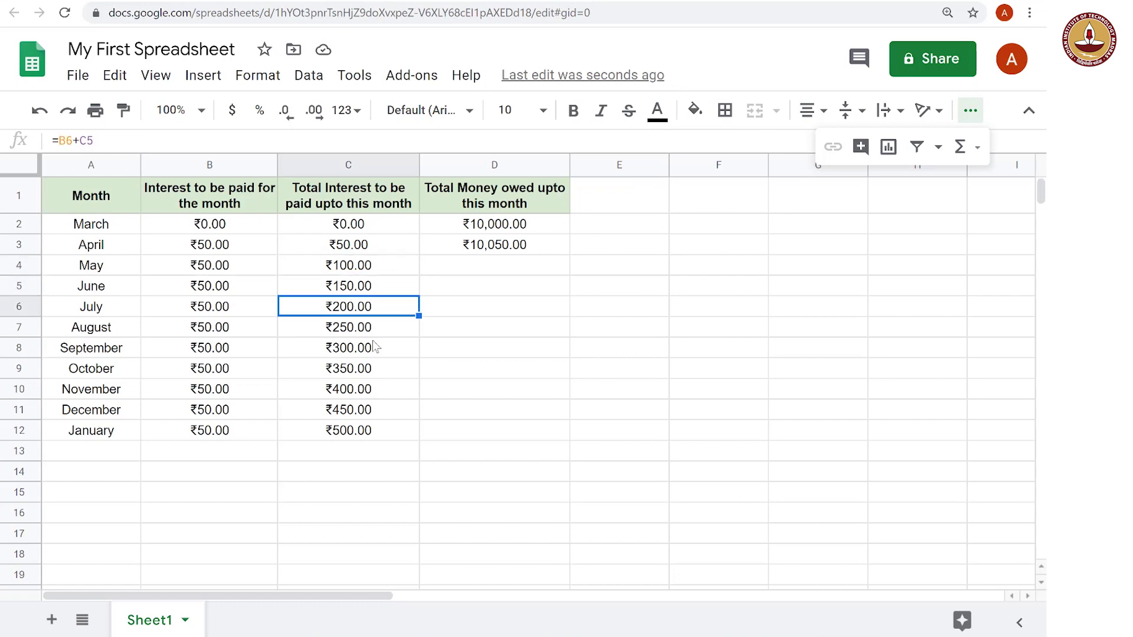
pyautogui.press('Left')
pyautogui.press('Right')
pyautogui.press('Up')
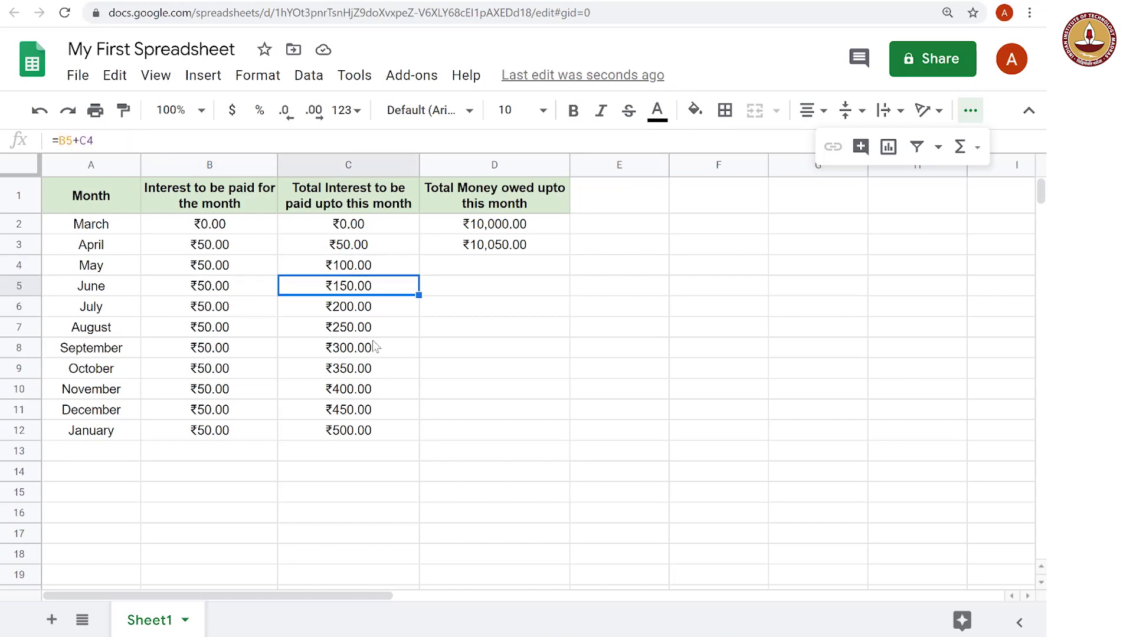
pyautogui.press('Down')
pyautogui.press('Down')
pyautogui.press('Down')
pyautogui.press('Down')
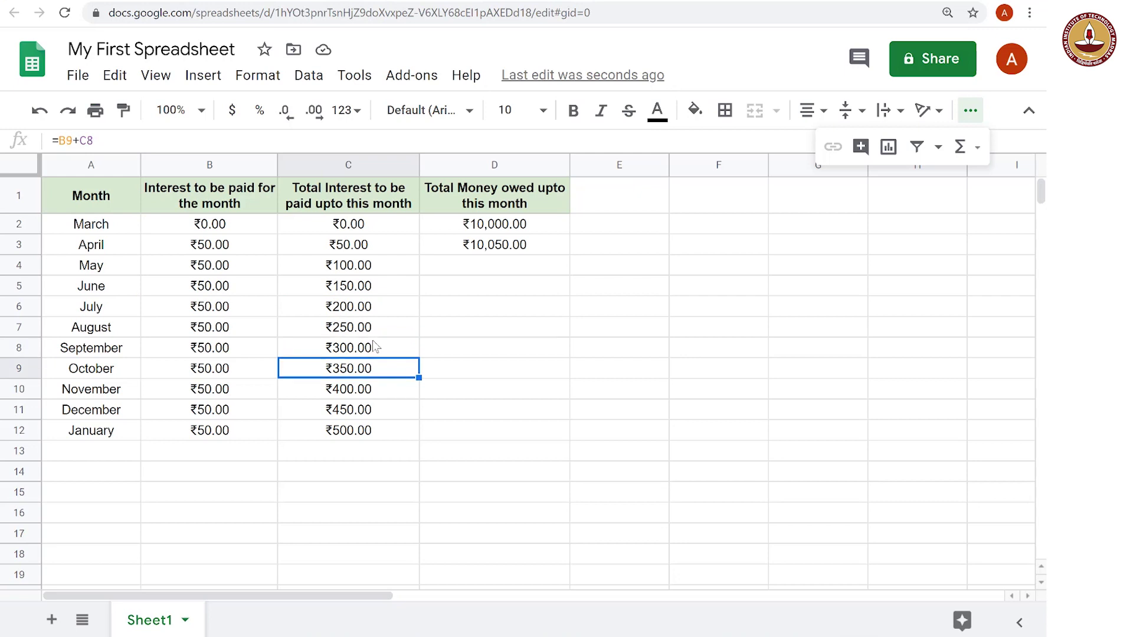
pyautogui.press('Down')
pyautogui.press('Down')
pyautogui.press('Down')
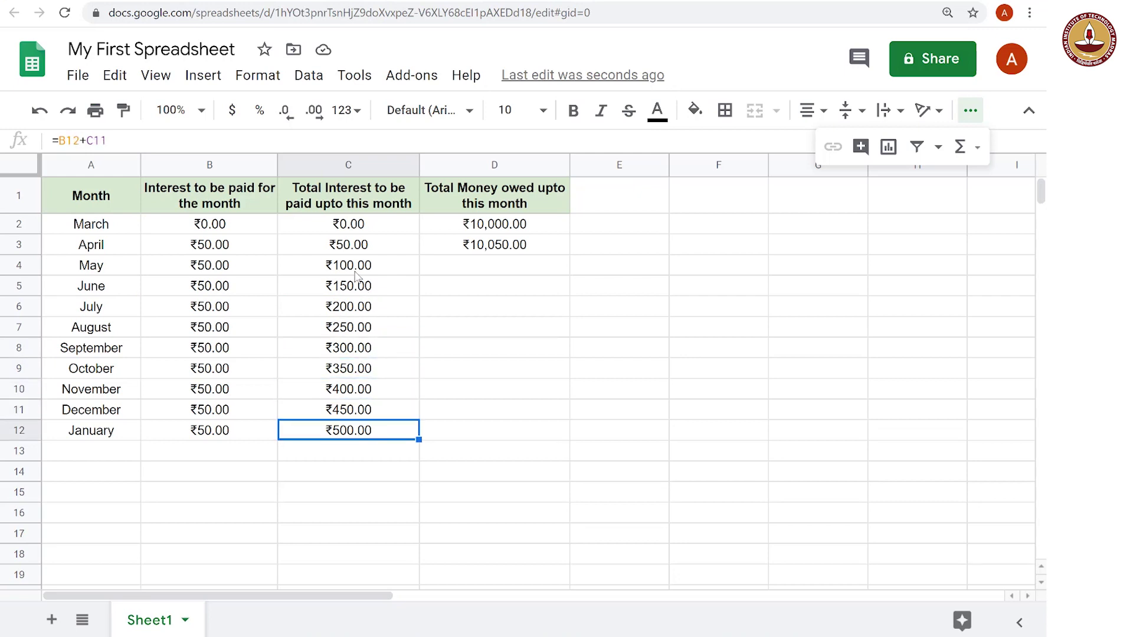
pyautogui.click(351, 250)
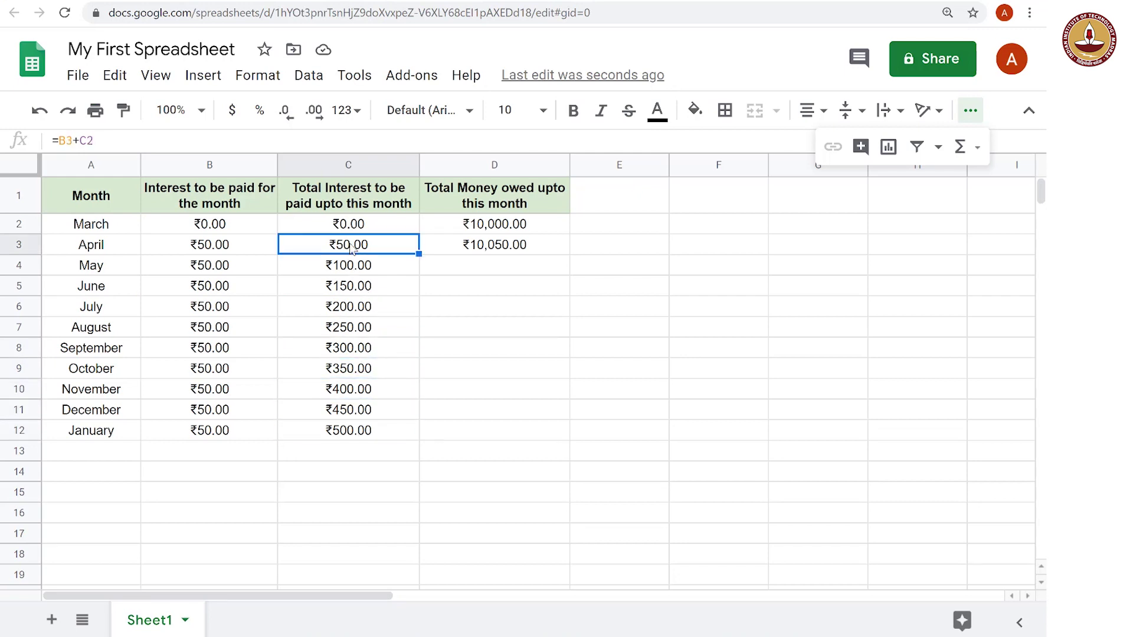
pyautogui.click(75, 138)
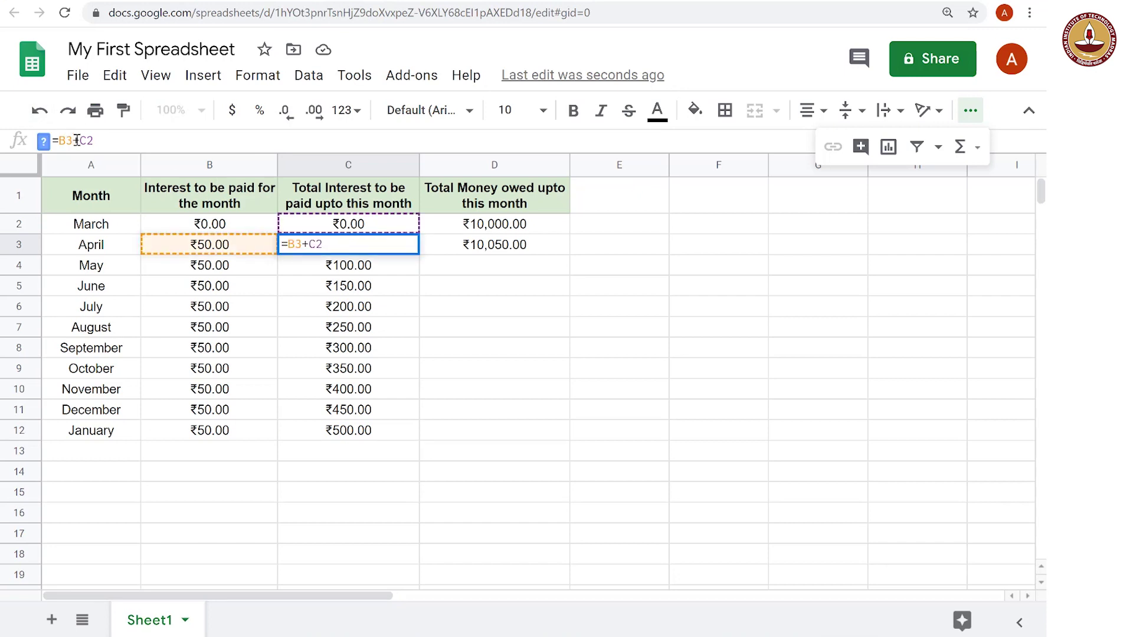
pyautogui.click(351, 269)
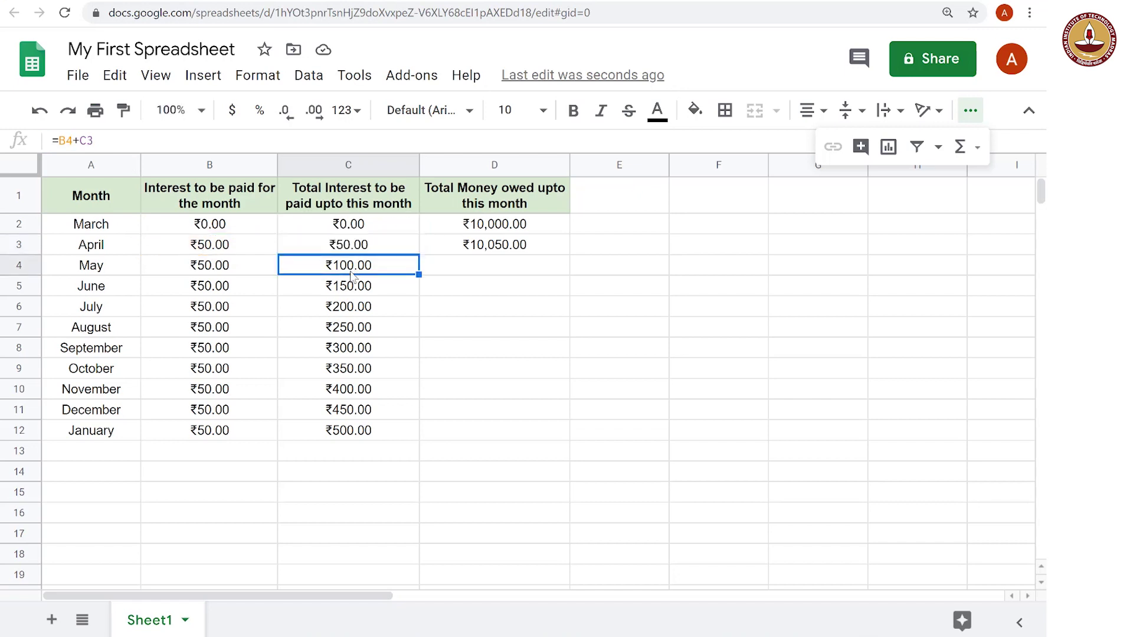
pyautogui.click(64, 141)
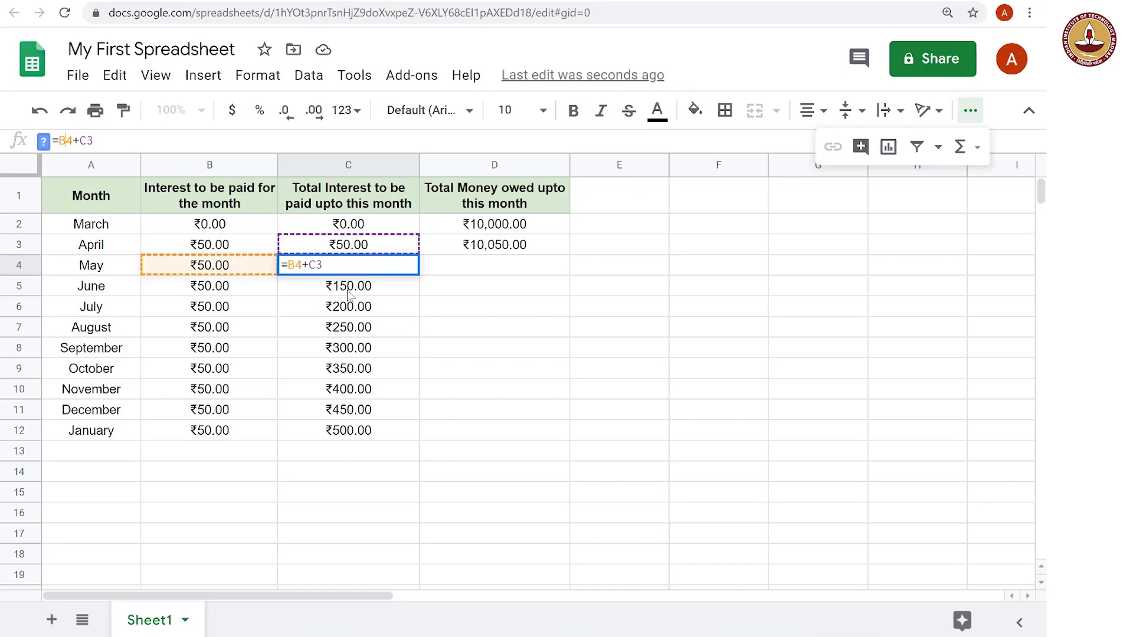
pyautogui.press('Return')
pyautogui.click(84, 141)
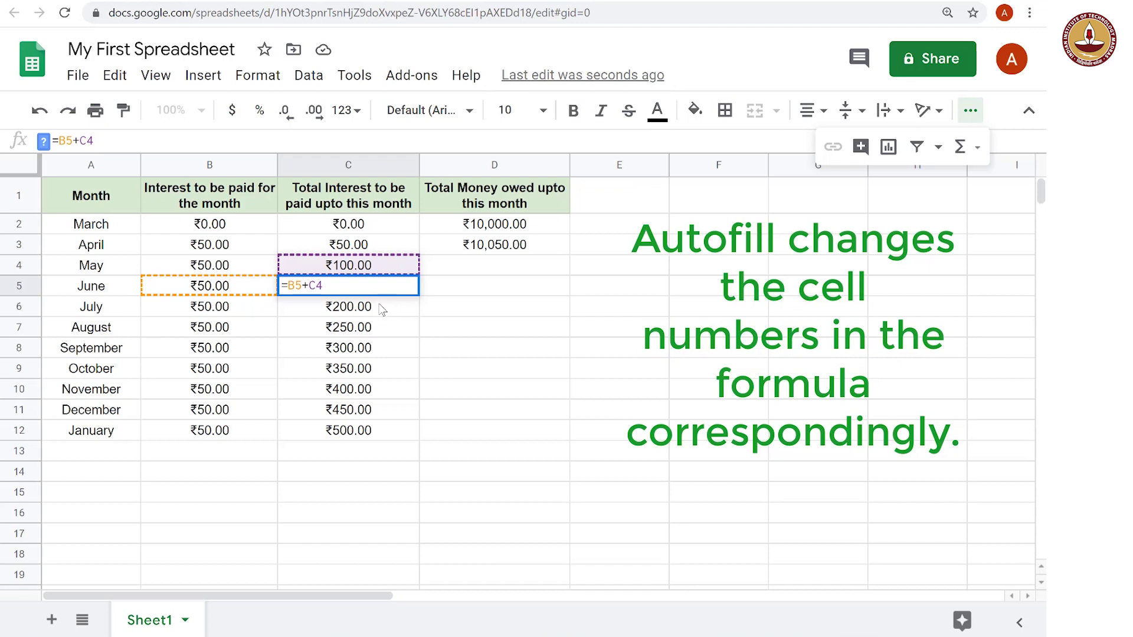
pyautogui.press('Return')
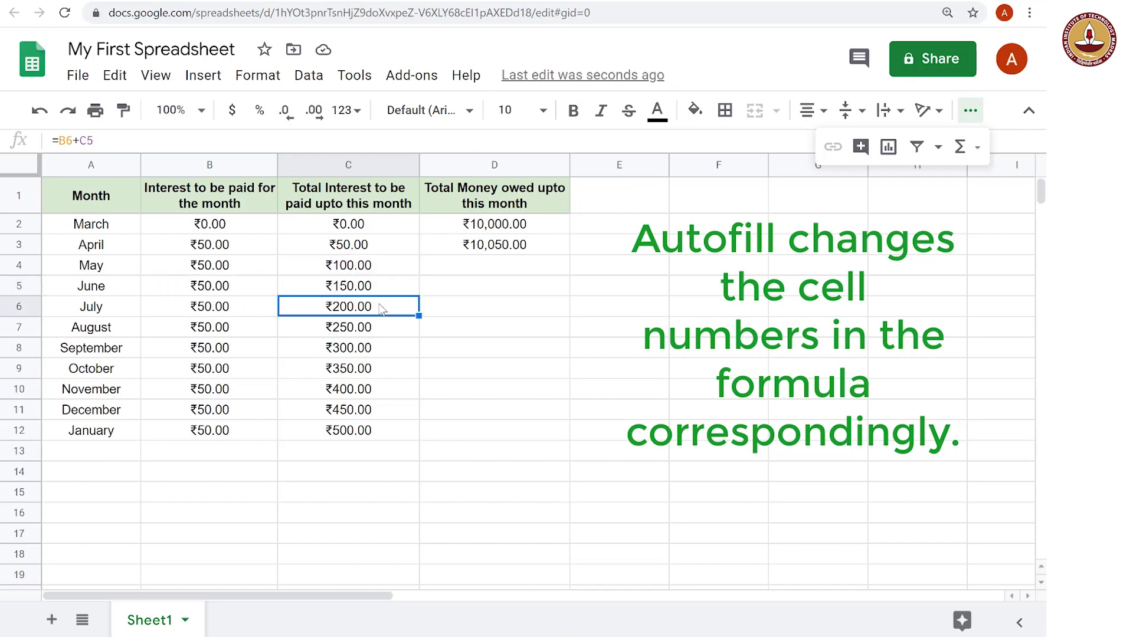
pyautogui.press('Down')
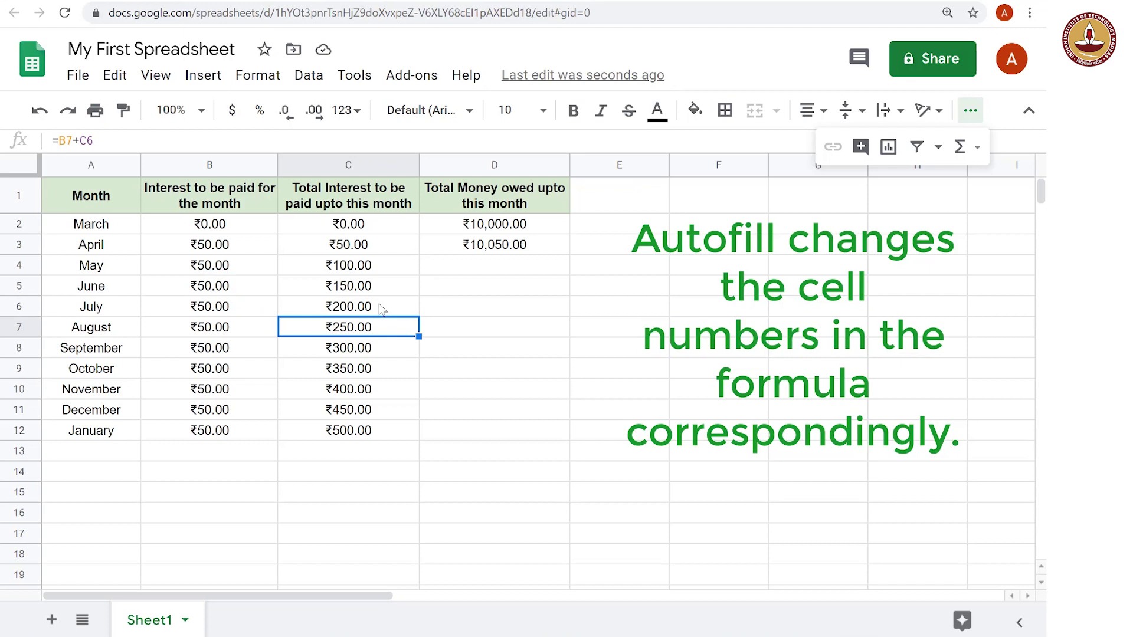
pyautogui.press('Down')
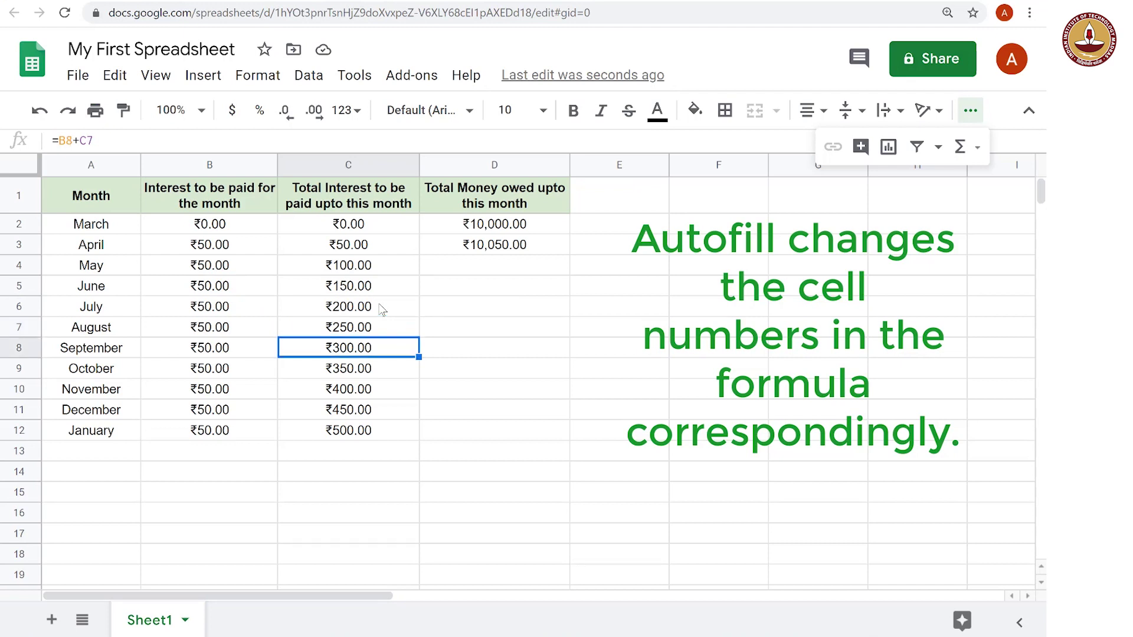
pyautogui.press('Down')
pyautogui.press('Down')
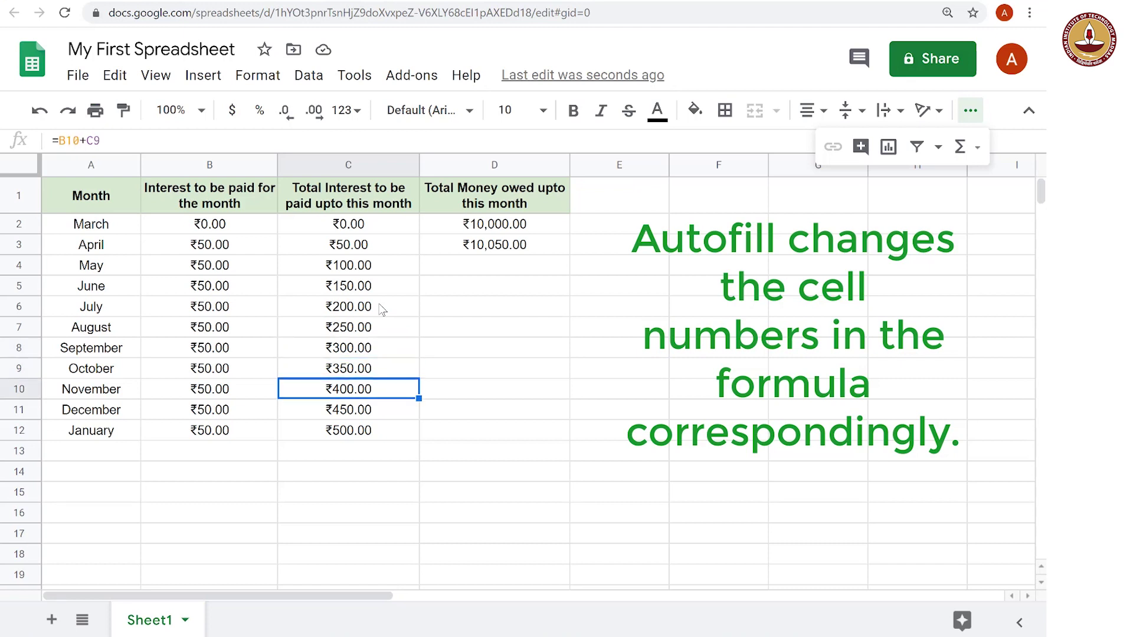
pyautogui.press('Down')
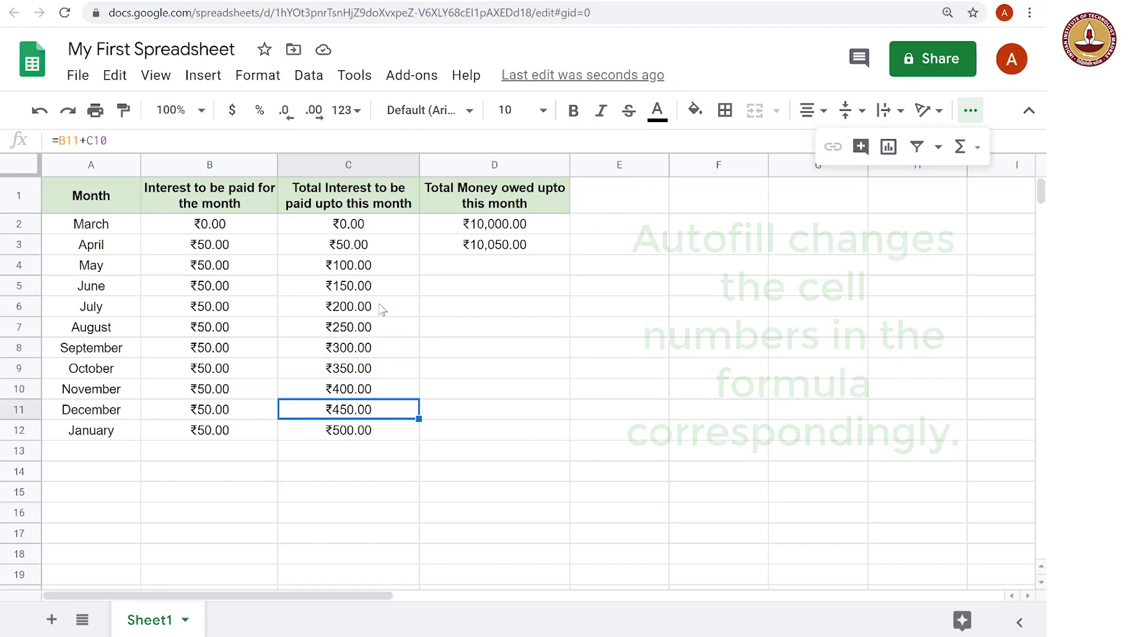
# Fill D3's money-owed formula down to D12, ending at ₹12,750.00.
pyautogui.click(498, 251)
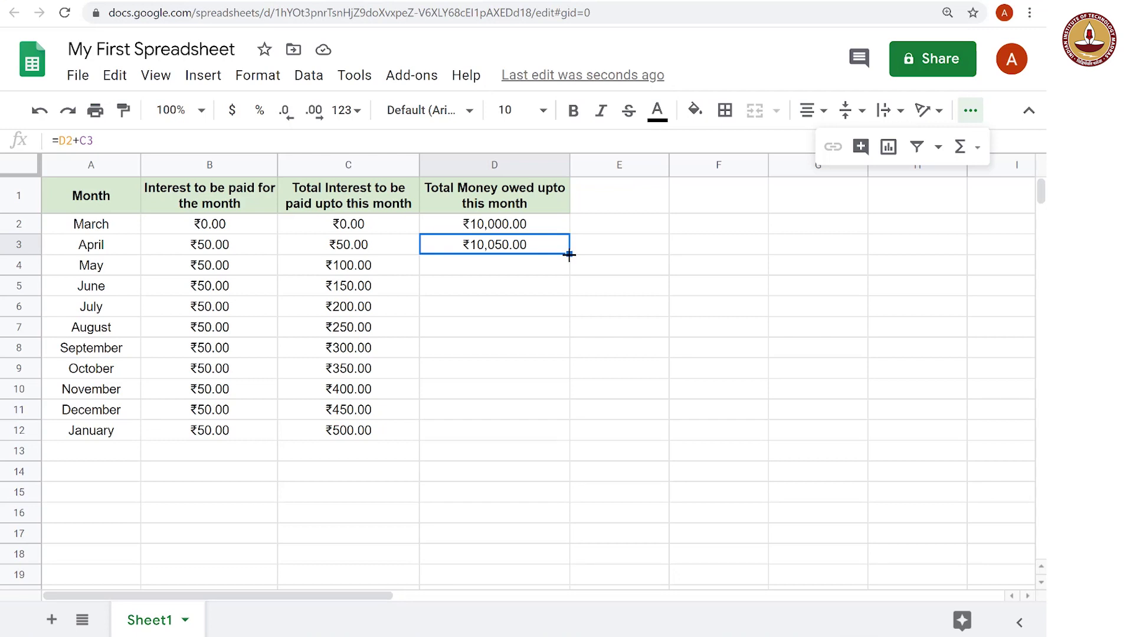
pyautogui.moveTo(568, 254); pyautogui.dragTo(563, 432)
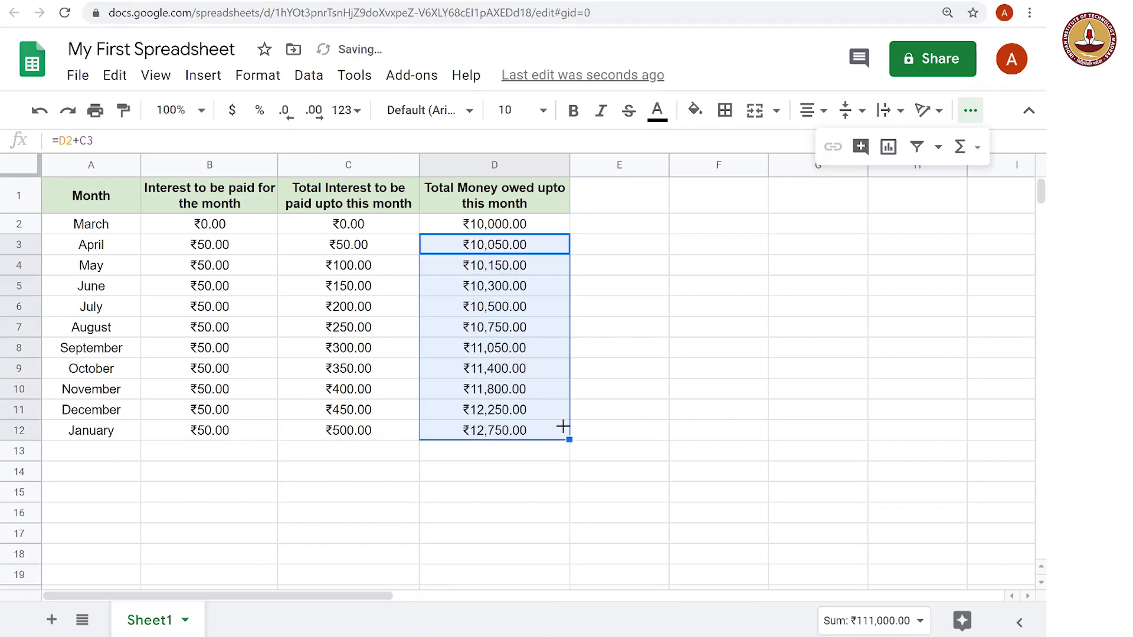
pyautogui.click(494, 286)
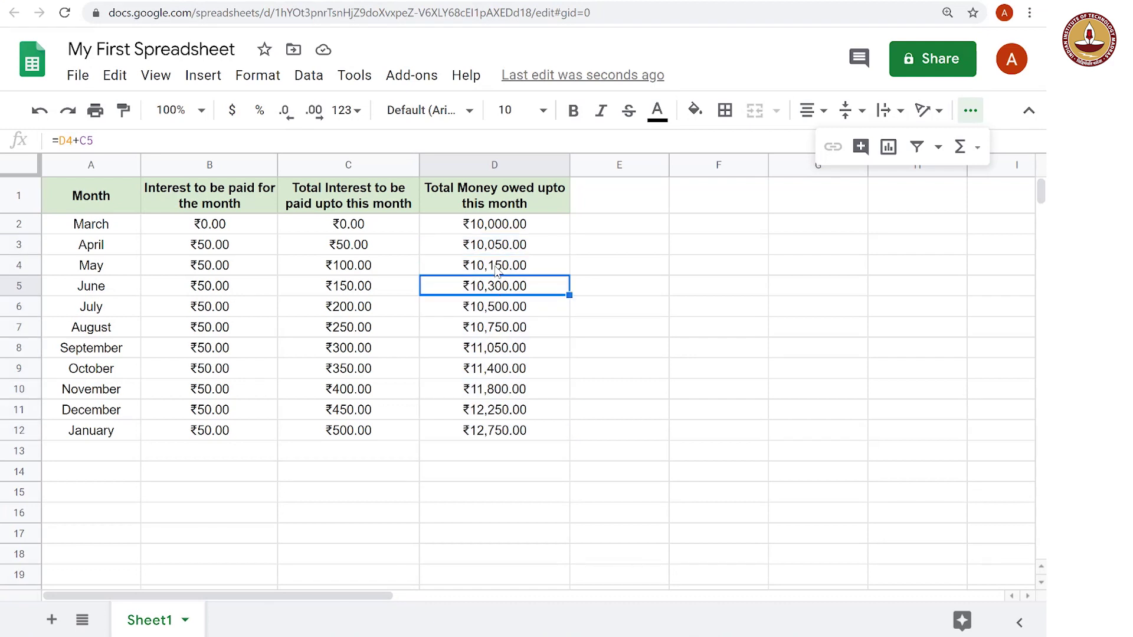
pyautogui.click(497, 269)
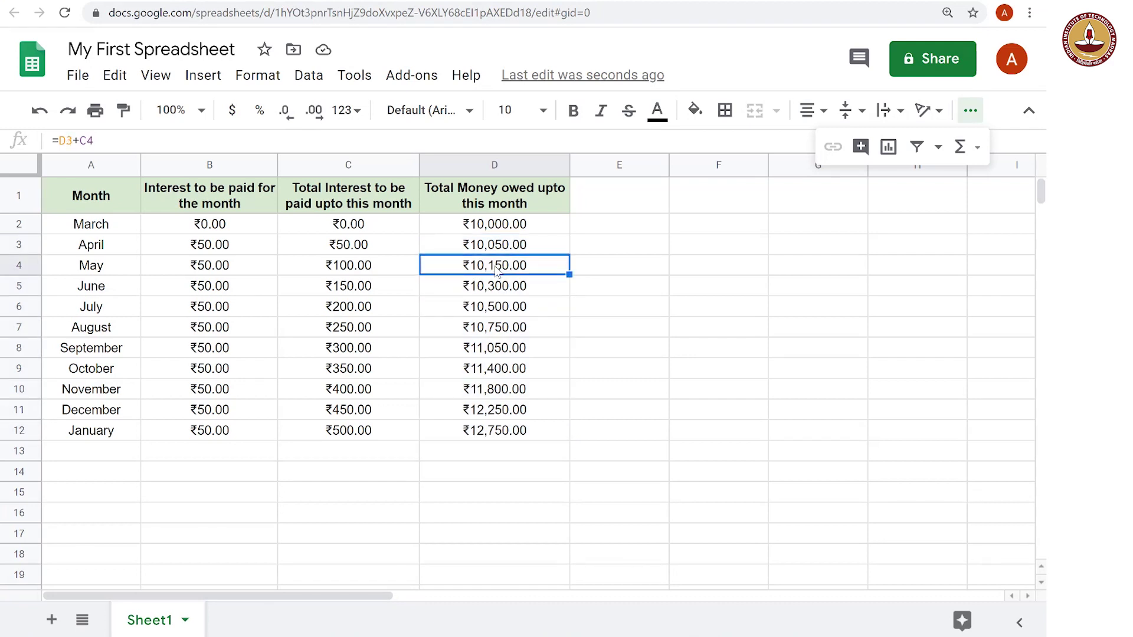
pyautogui.press('Down')
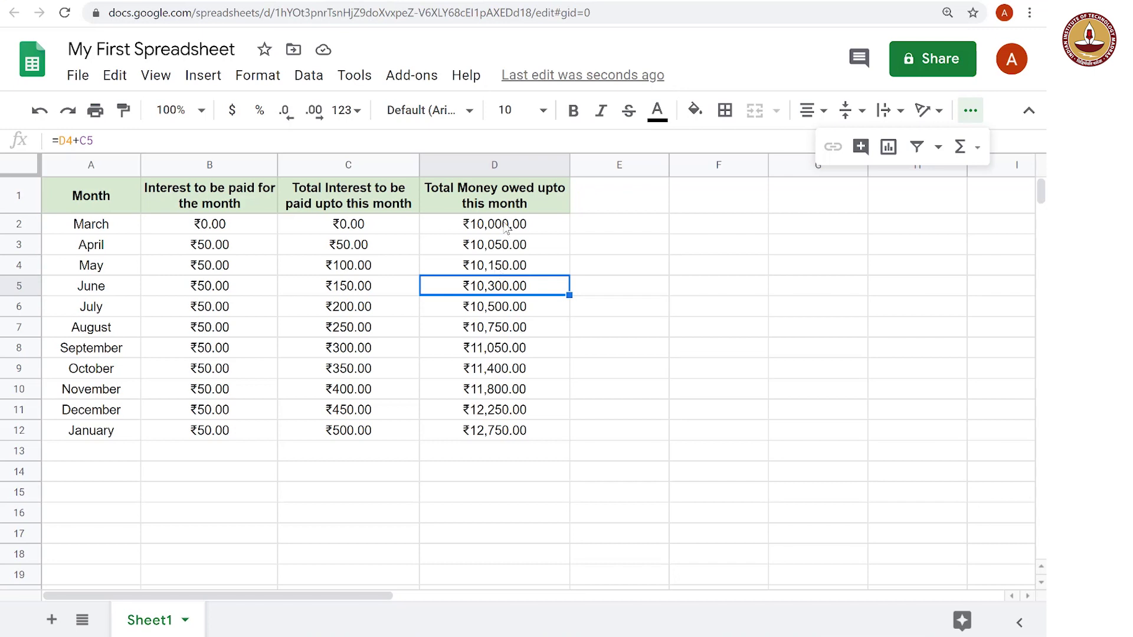
# Compare principal D2 with June's and July's total-interest and money-owed formulas.
pyautogui.click(508, 228)
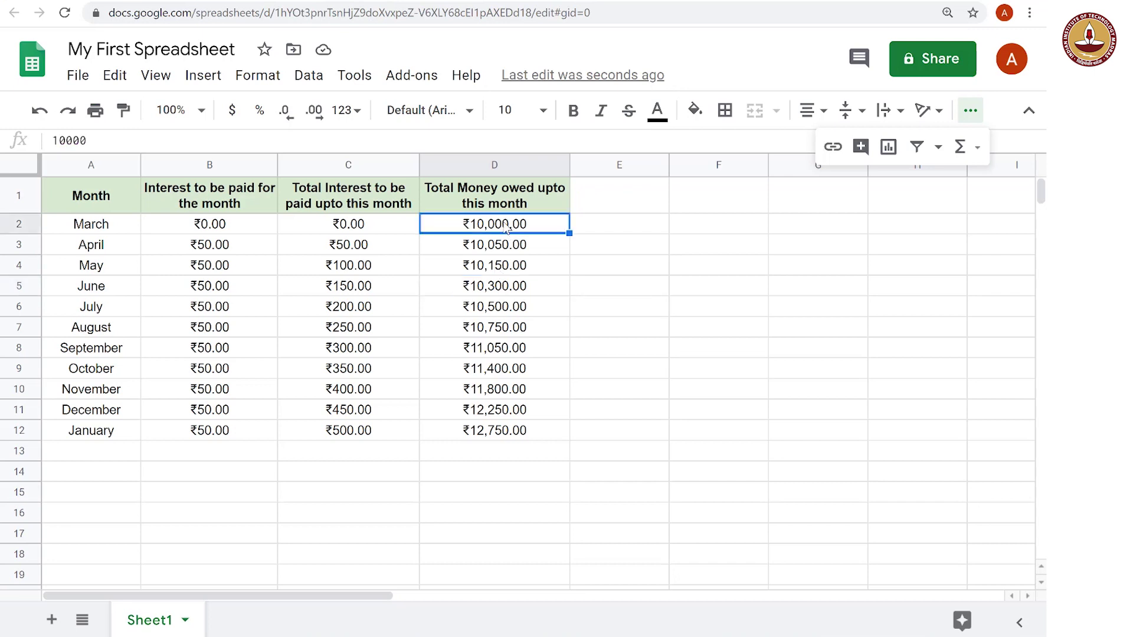
pyautogui.click(377, 290)
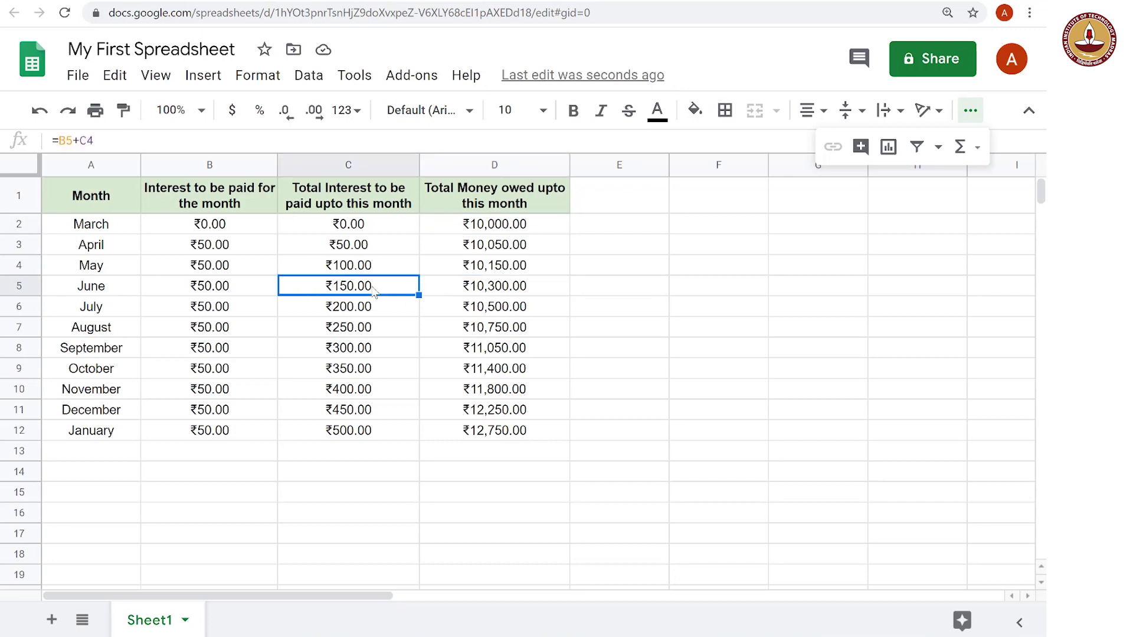
pyautogui.click(489, 290)
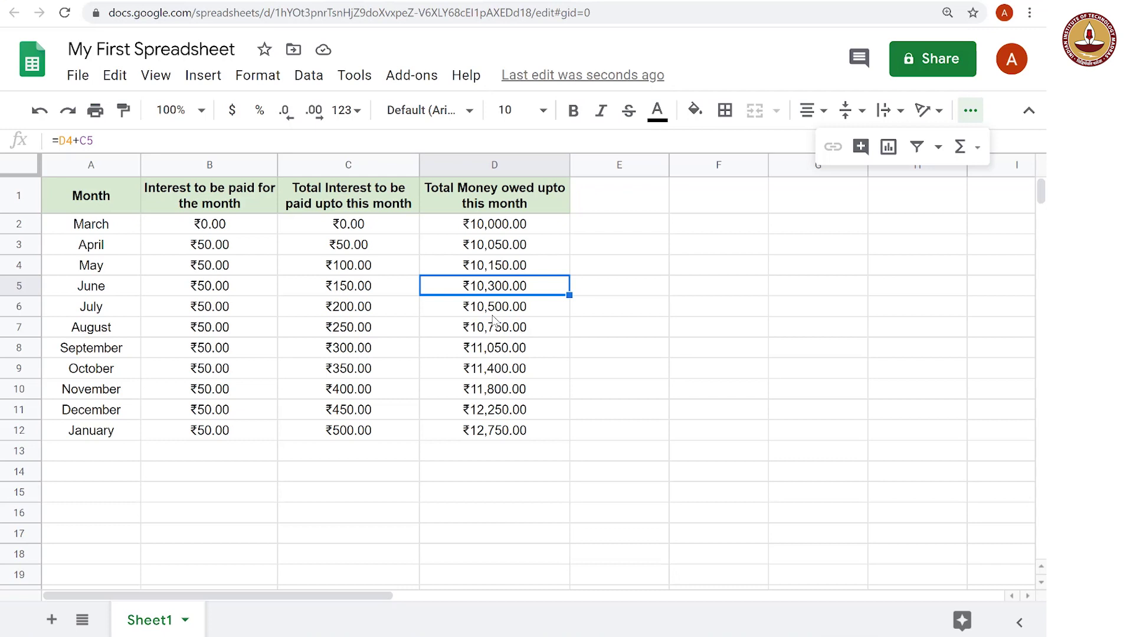
pyautogui.click(493, 311)
pyautogui.click(500, 233)
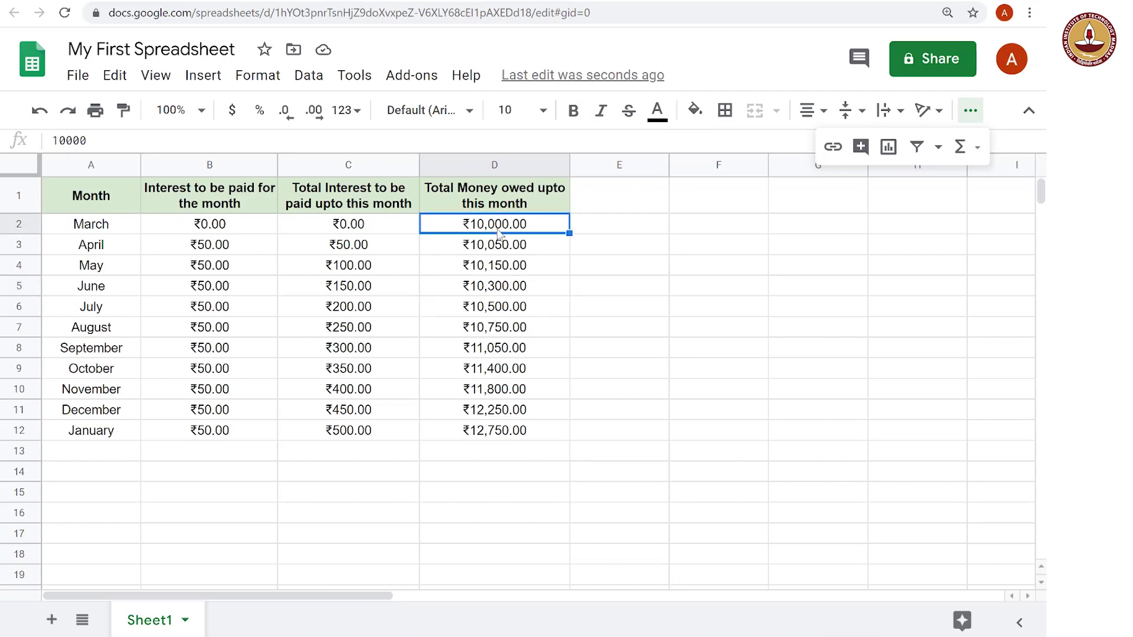
pyautogui.click(373, 313)
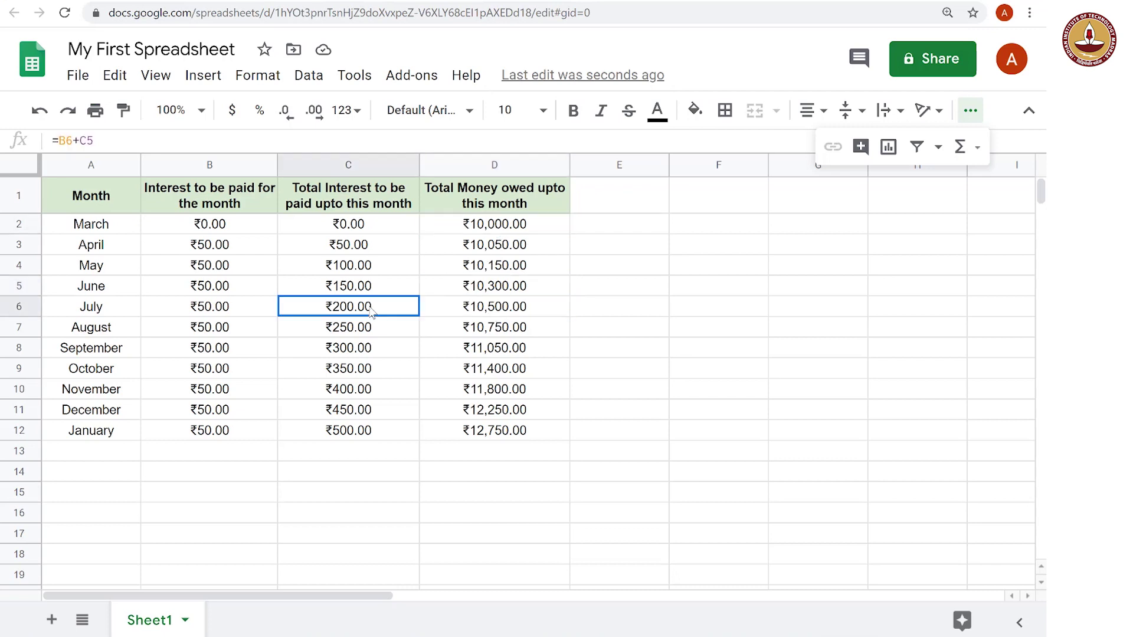
pyautogui.click(485, 312)
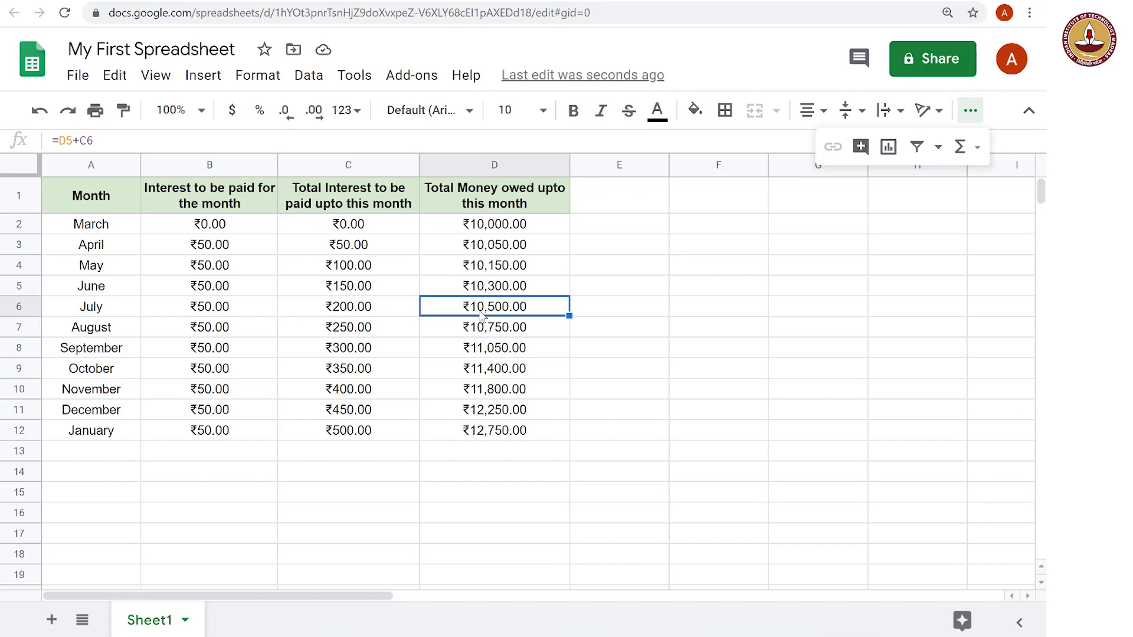
# Recheck the April through July money-owed formulas against principal D2.
pyautogui.click(483, 248)
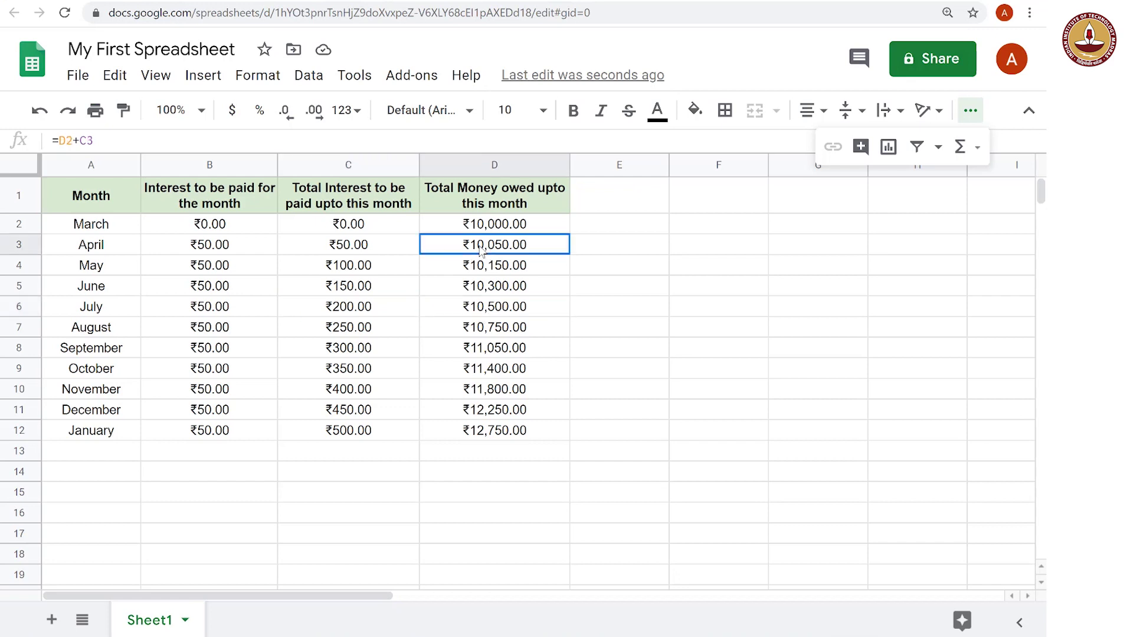
pyautogui.click(544, 266)
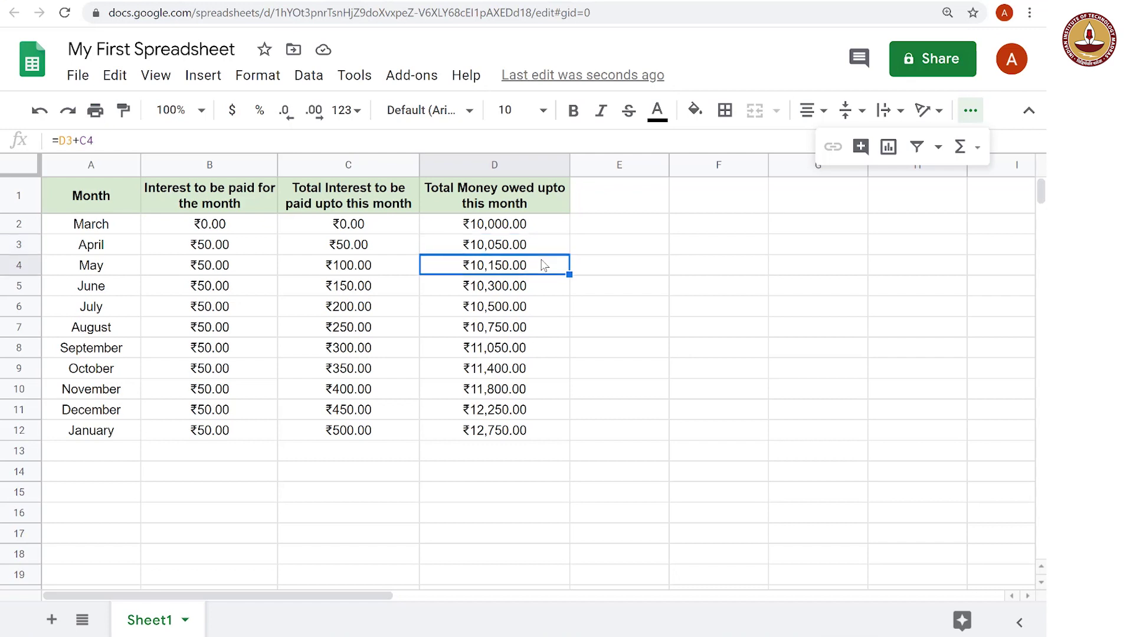
pyautogui.press('Down')
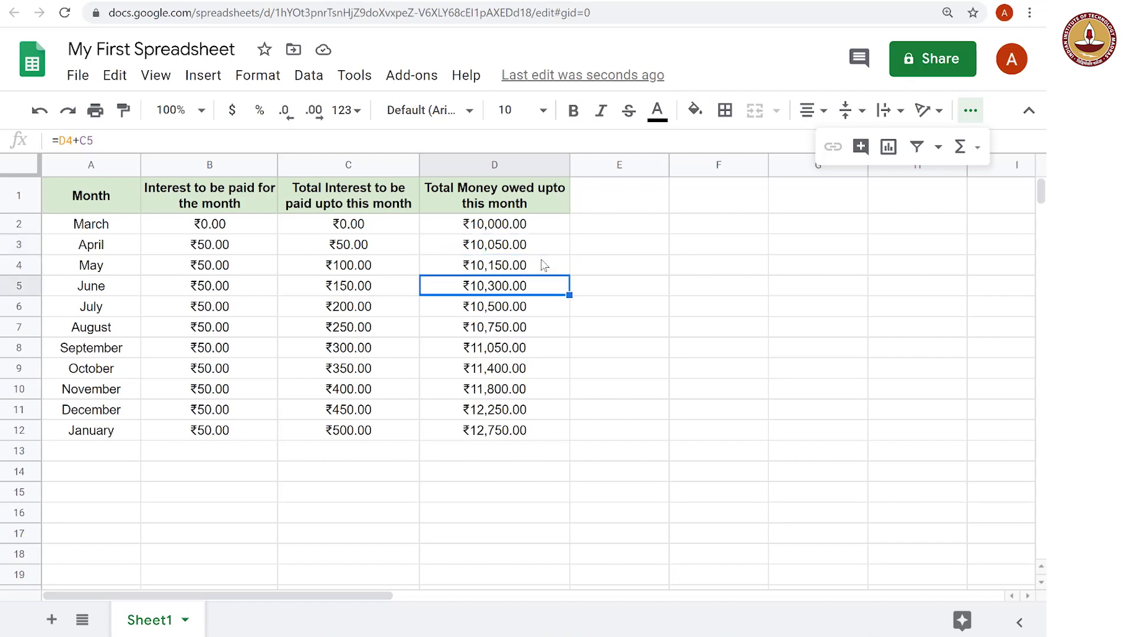
pyautogui.press('Down')
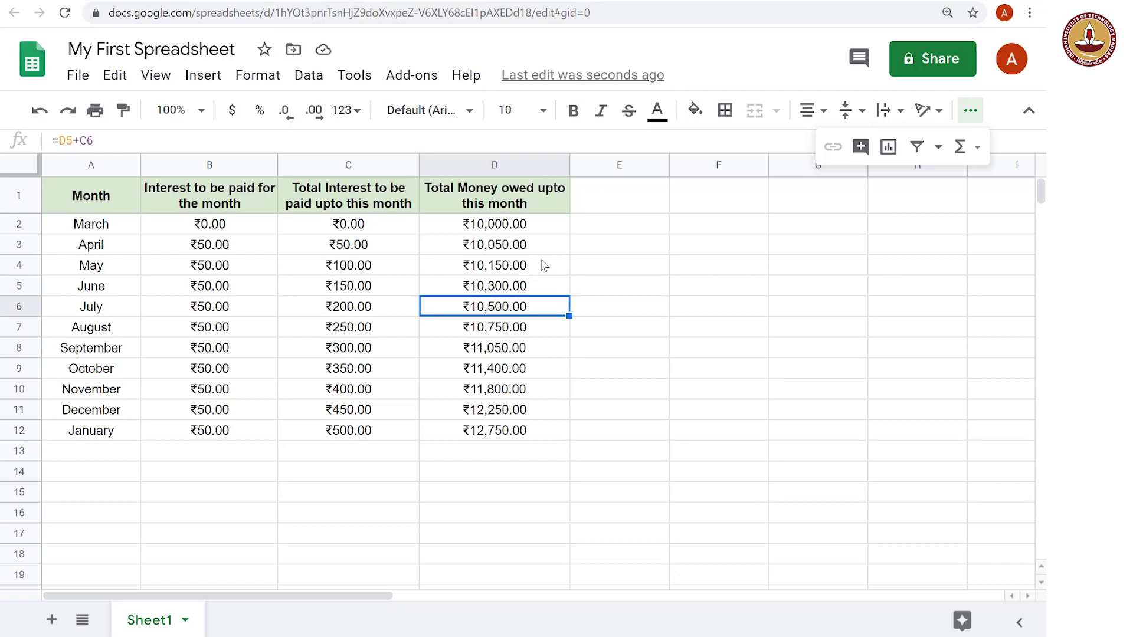
pyautogui.click(495, 223)
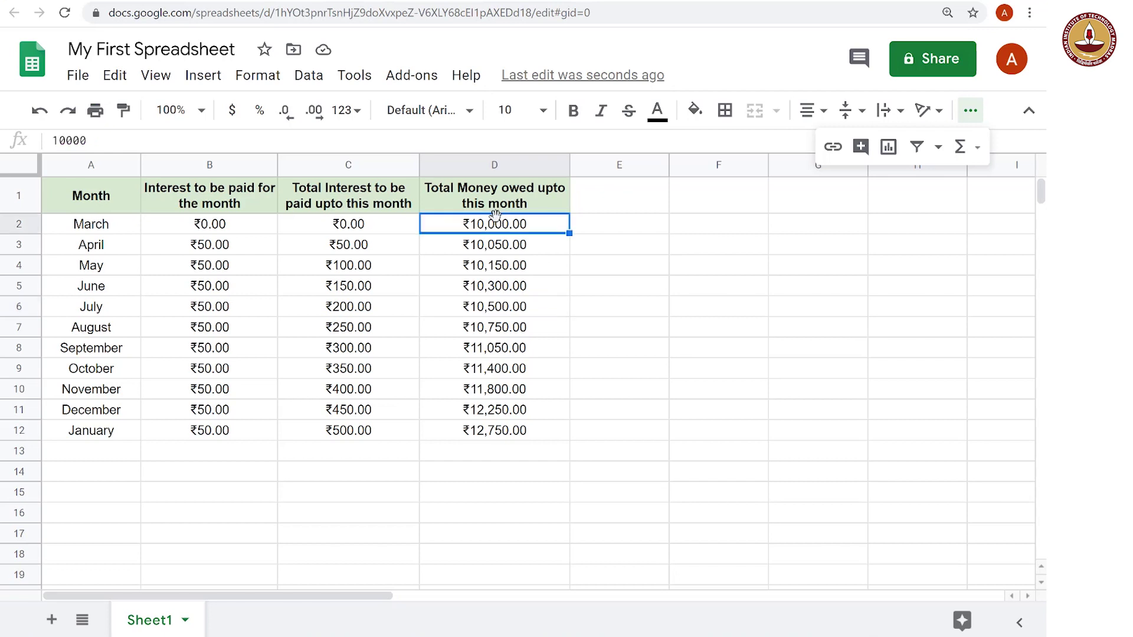
pyautogui.click(506, 246)
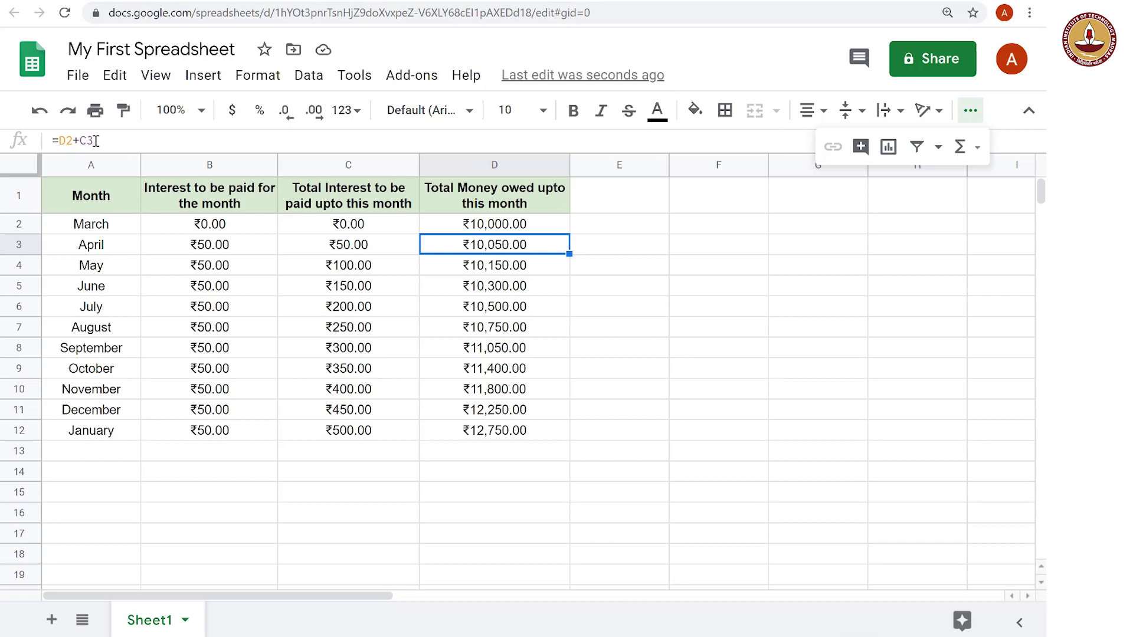
# Change D3's formula to =D$2+C3, which still shows ₹10,050.00.
pyautogui.click(67, 142)
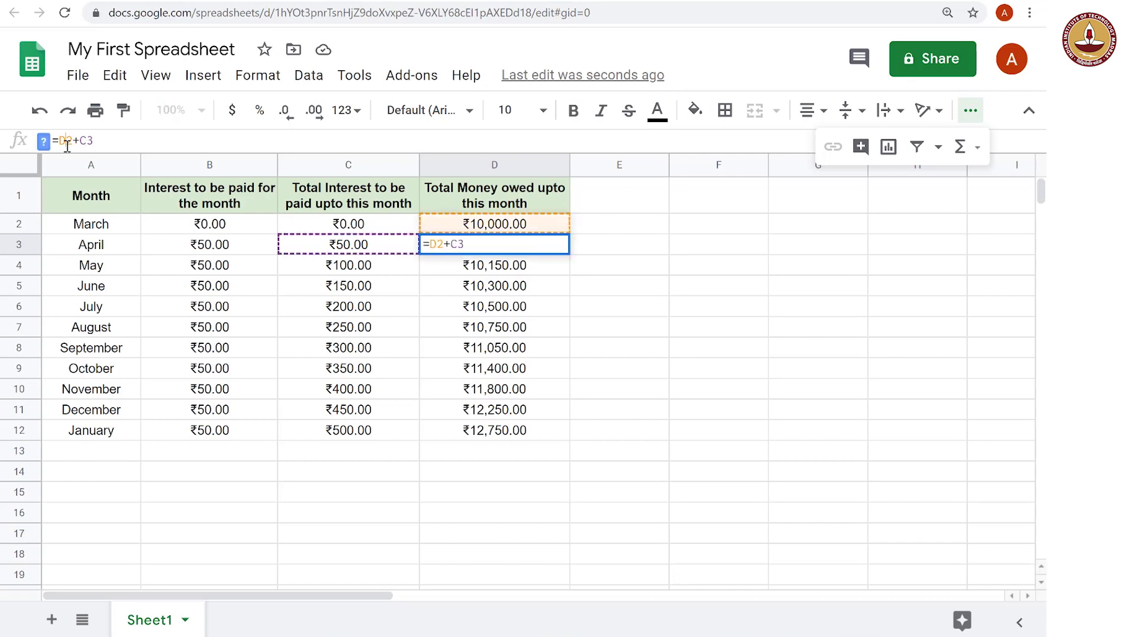
pyautogui.write('$')
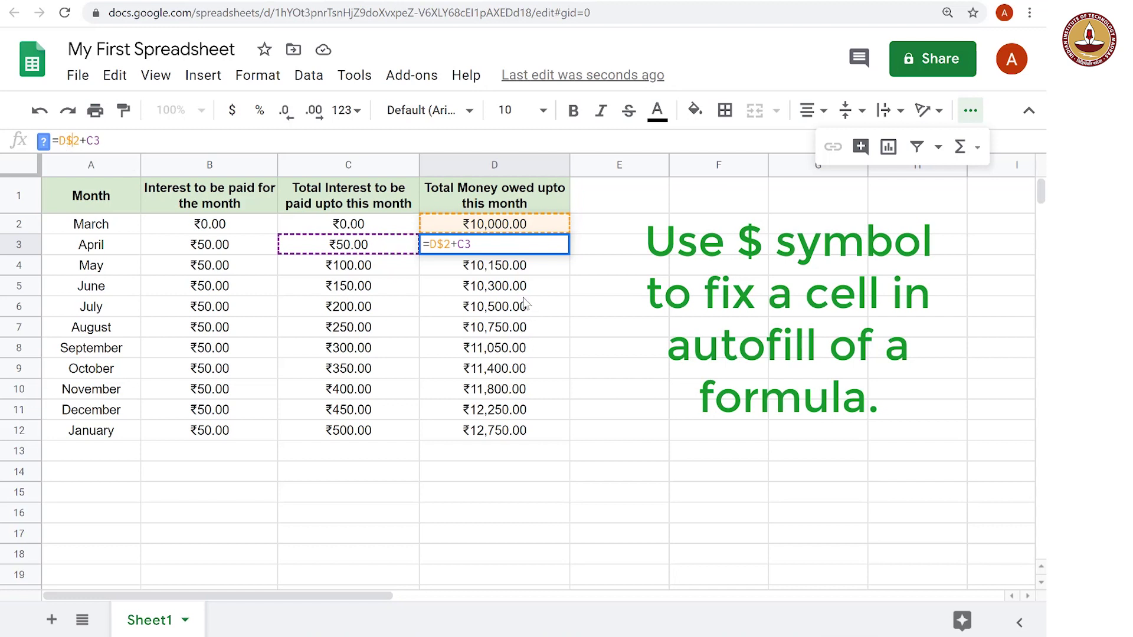
pyautogui.press('Return')
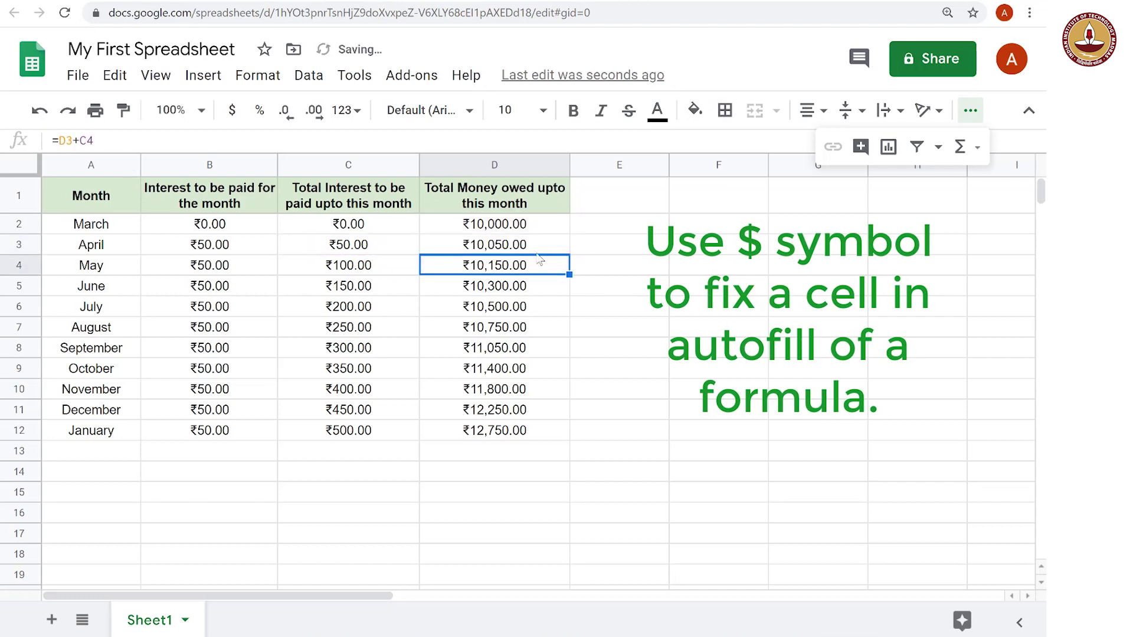
pyautogui.click(516, 250)
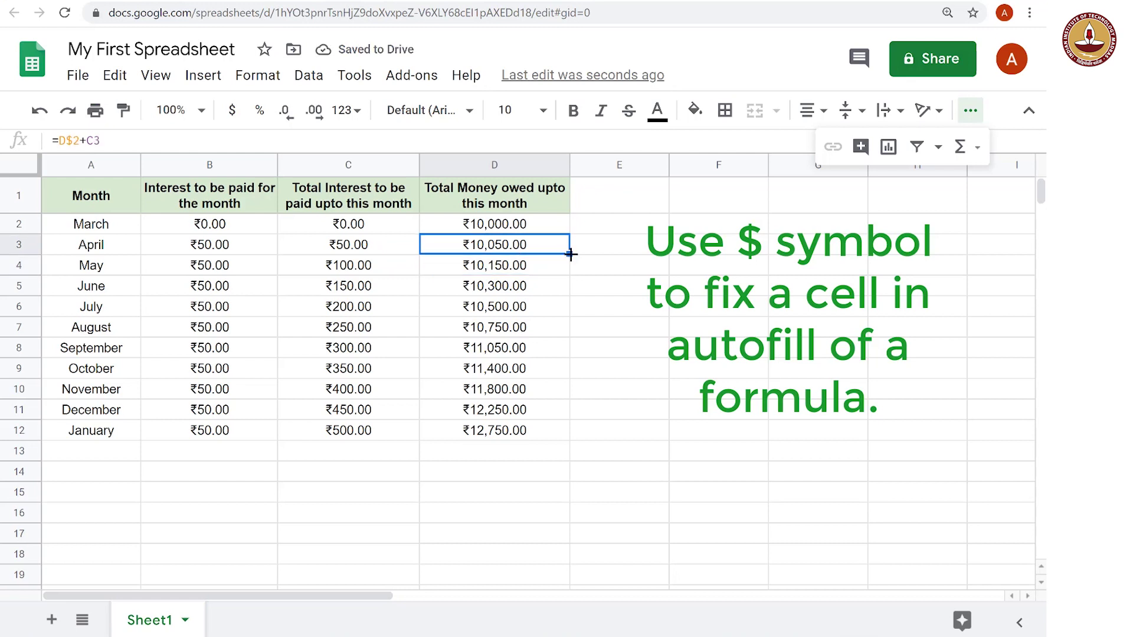
# Fill D3's =D$2+C3 formula to D12, reaching ₹10,500.00, and check May and June.
pyautogui.moveTo(571, 255); pyautogui.dragTo(560, 438)
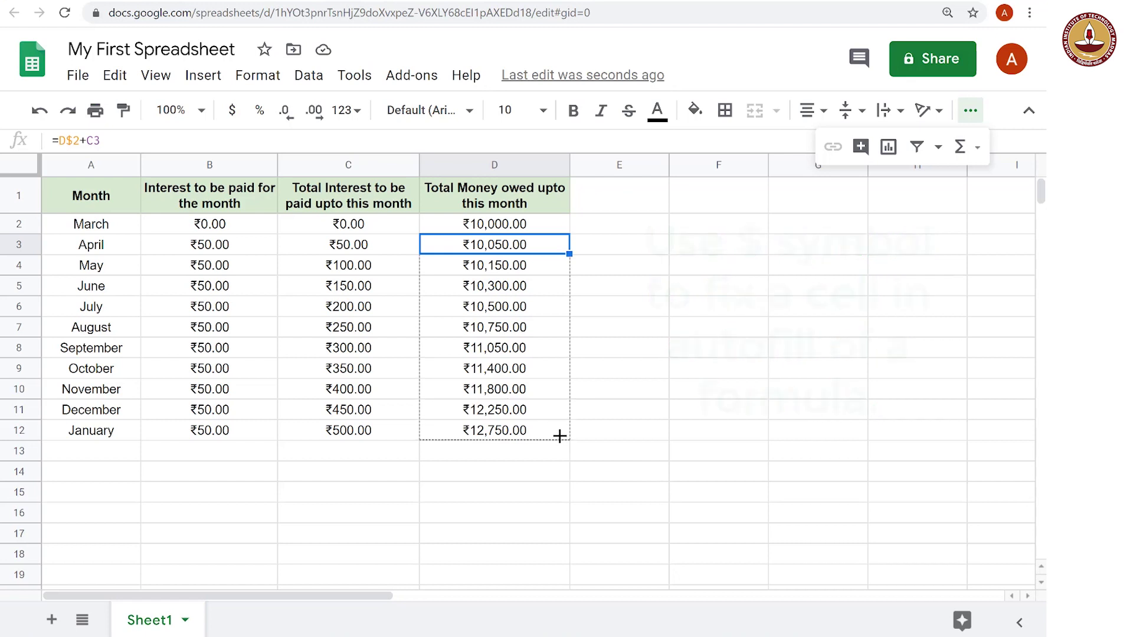
pyautogui.moveTo(559, 438); pyautogui.dragTo(560, 437)
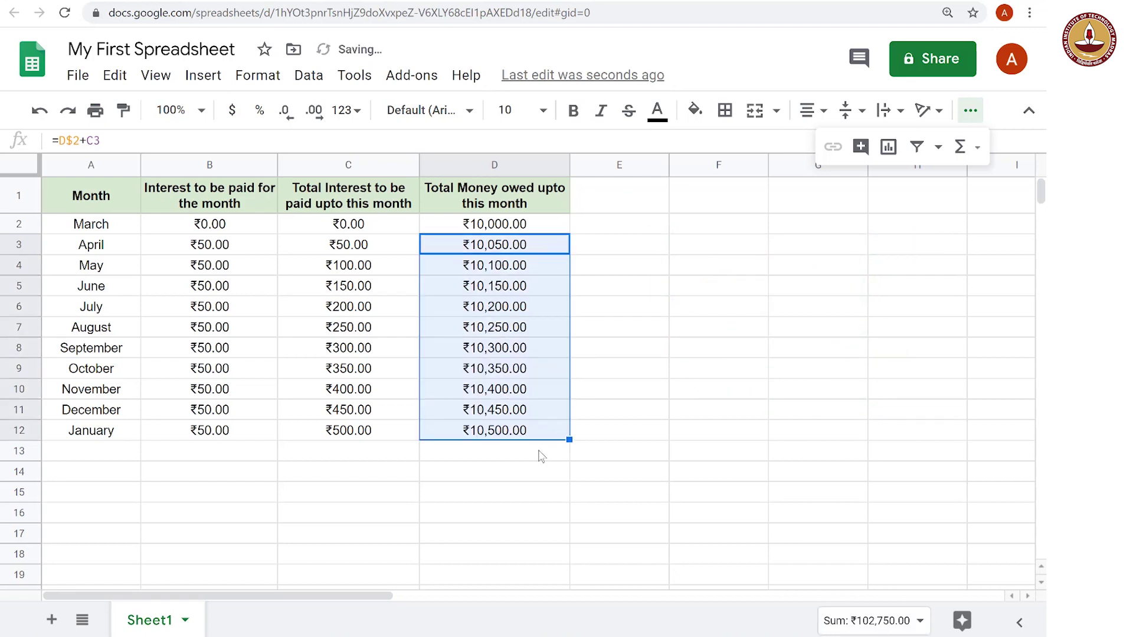
pyautogui.click(543, 453)
pyautogui.click(512, 250)
pyautogui.press('Down')
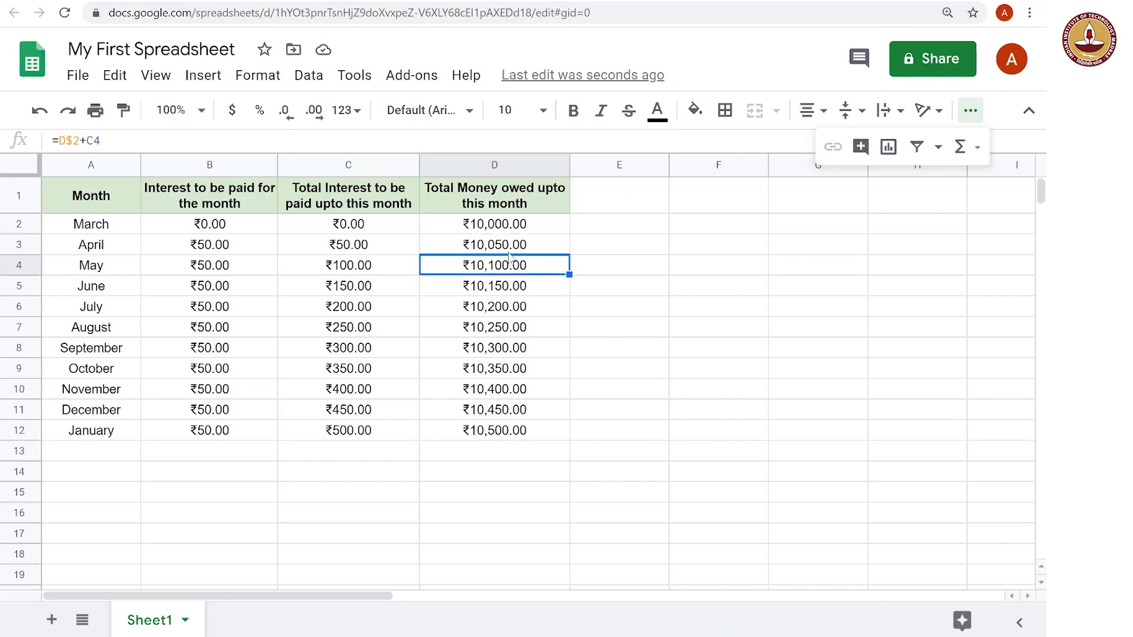
pyautogui.press('Down')
pyautogui.press('Down')
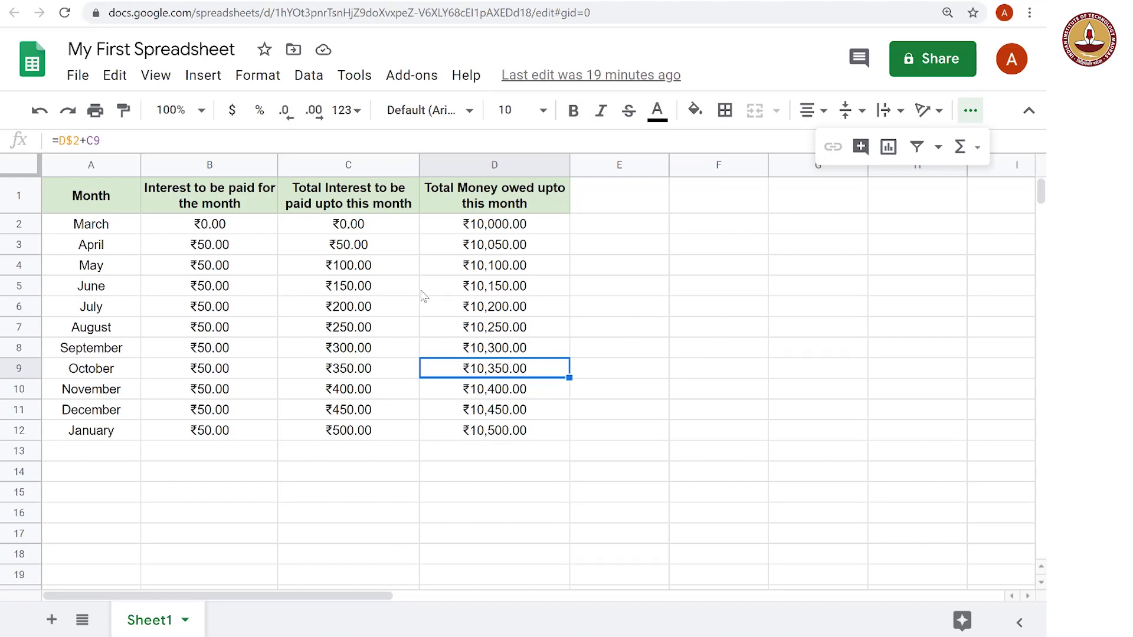
# Replace B3's formula with =D$2*0.5/100, which still shows ₹50.00.
pyautogui.click(237, 251)
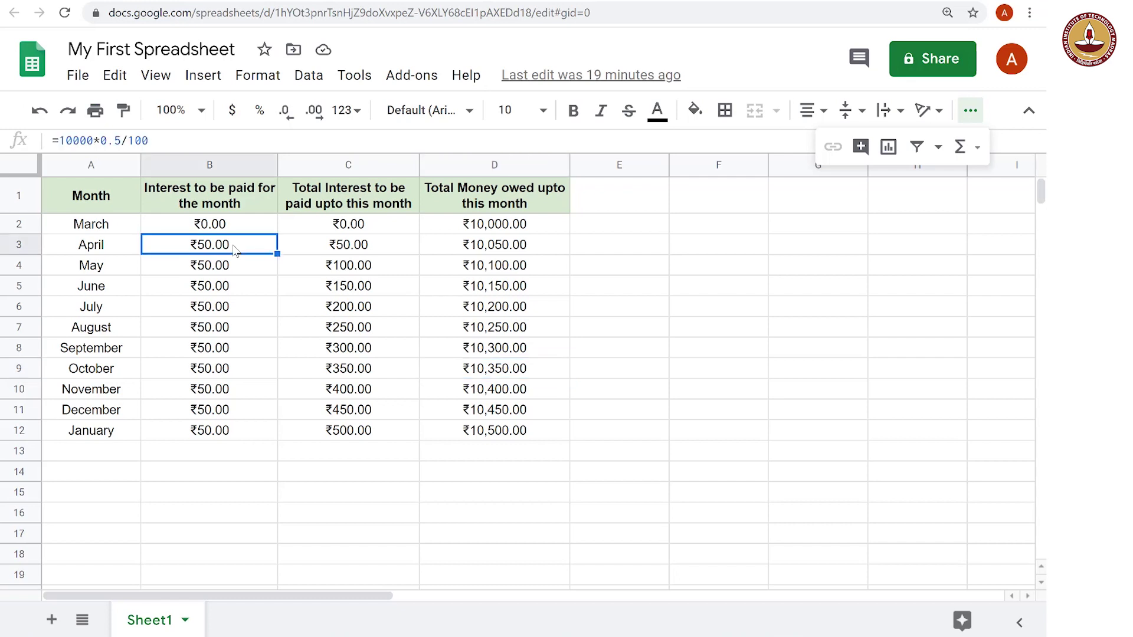
pyautogui.press('Down')
pyautogui.press('Down')
pyautogui.press('Down')
pyautogui.press('Down')
pyautogui.press('Down')
pyautogui.press('Down')
pyautogui.press('Down')
pyautogui.press('Down')
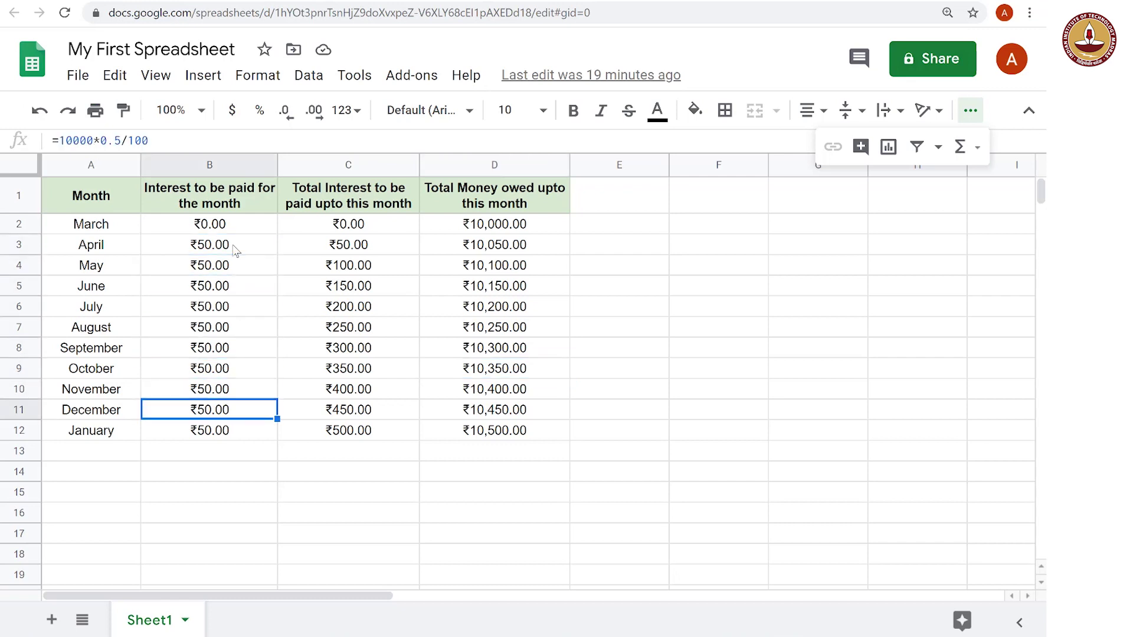
pyautogui.press('Down')
pyautogui.press('Up')
pyautogui.press('Up')
pyautogui.press('Up')
pyautogui.press('Up')
pyautogui.press('Up')
pyautogui.press('Up')
pyautogui.press('Up')
pyautogui.press('Up')
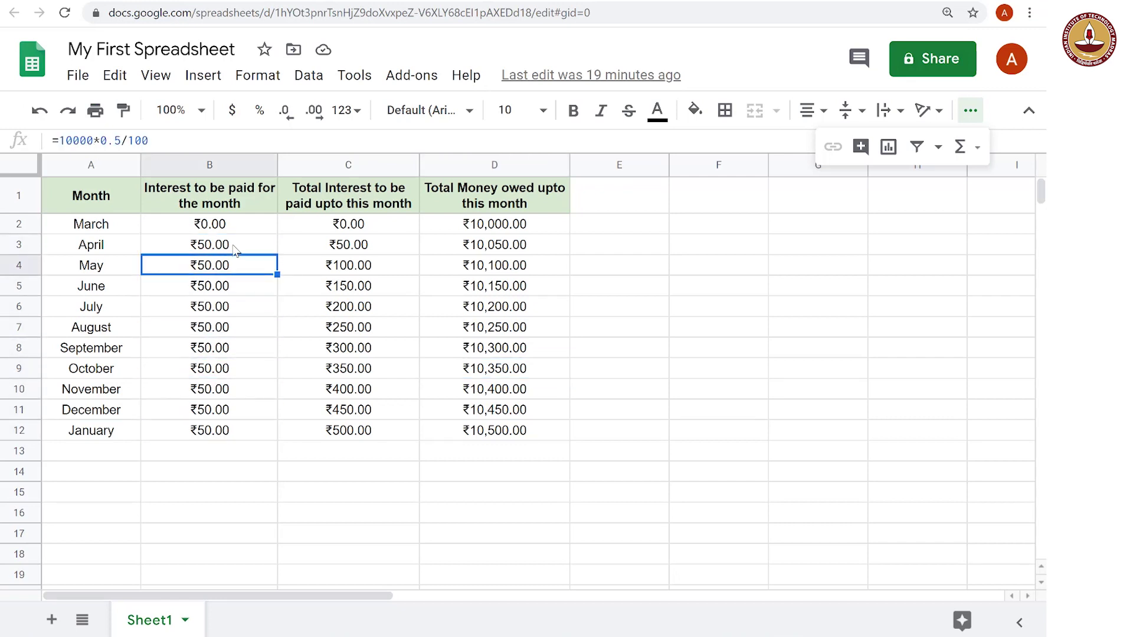
pyautogui.press('Up')
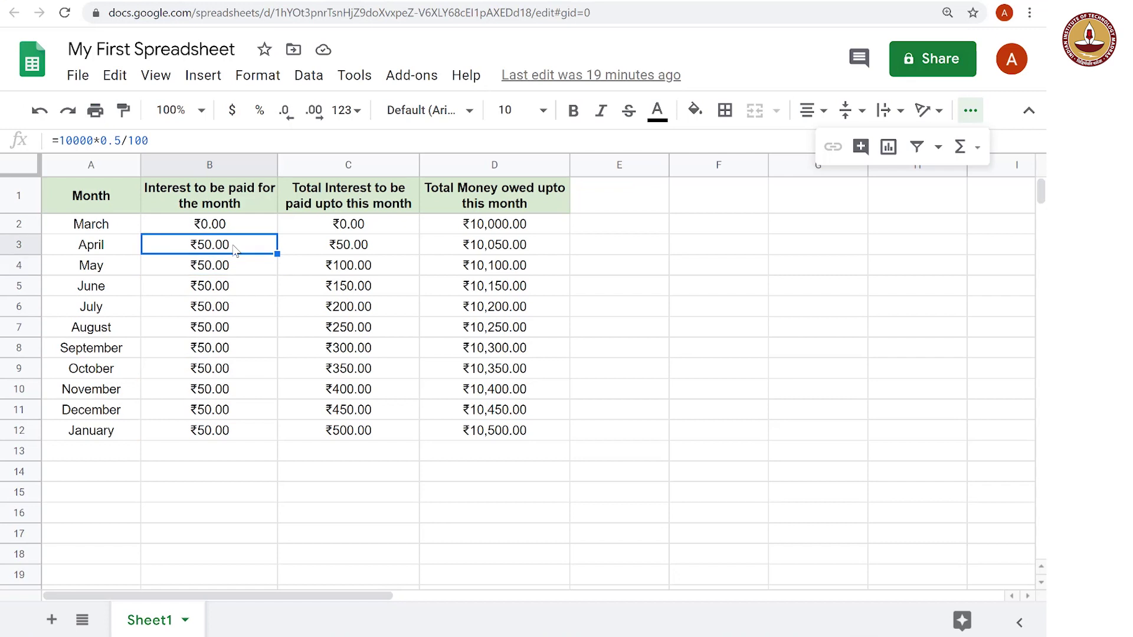
pyautogui.write('=')
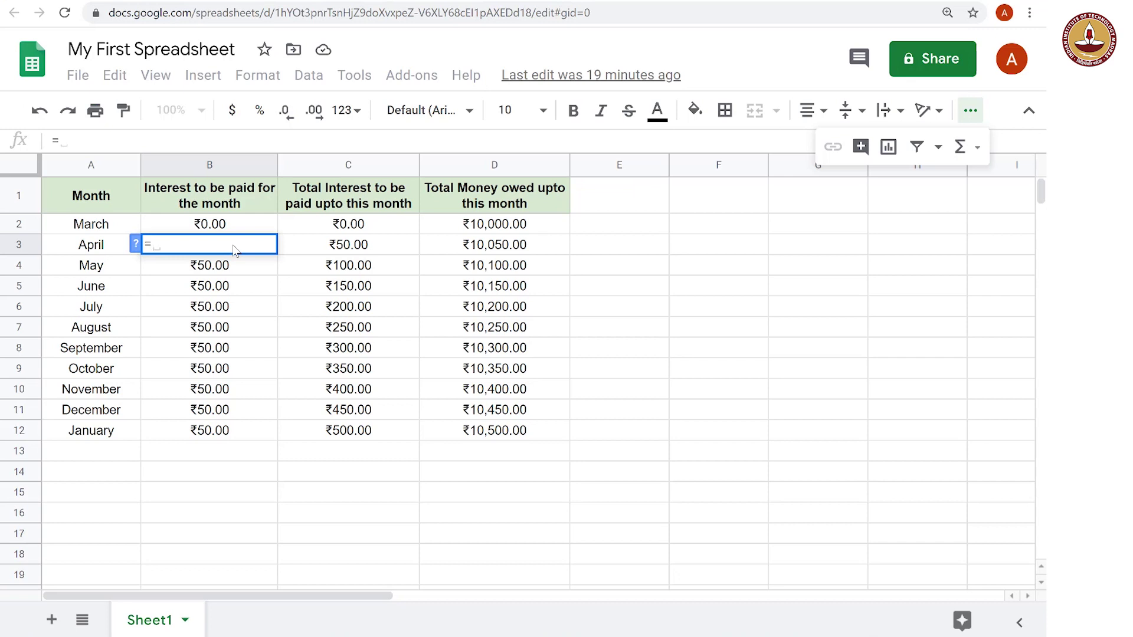
pyautogui.write('D')
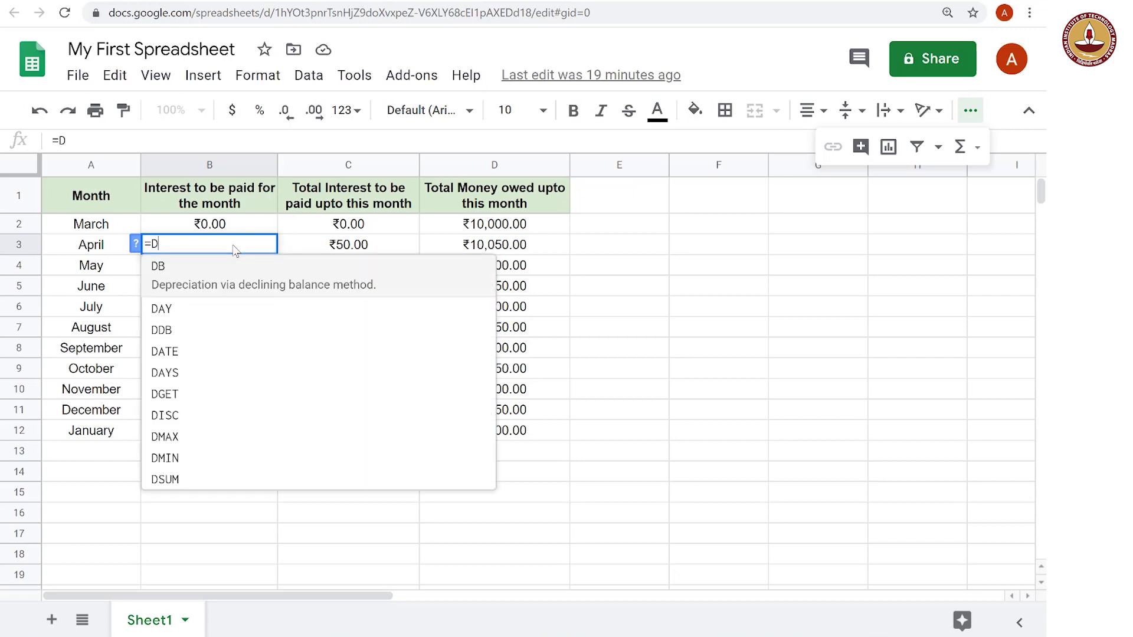
pyautogui.write('$2')
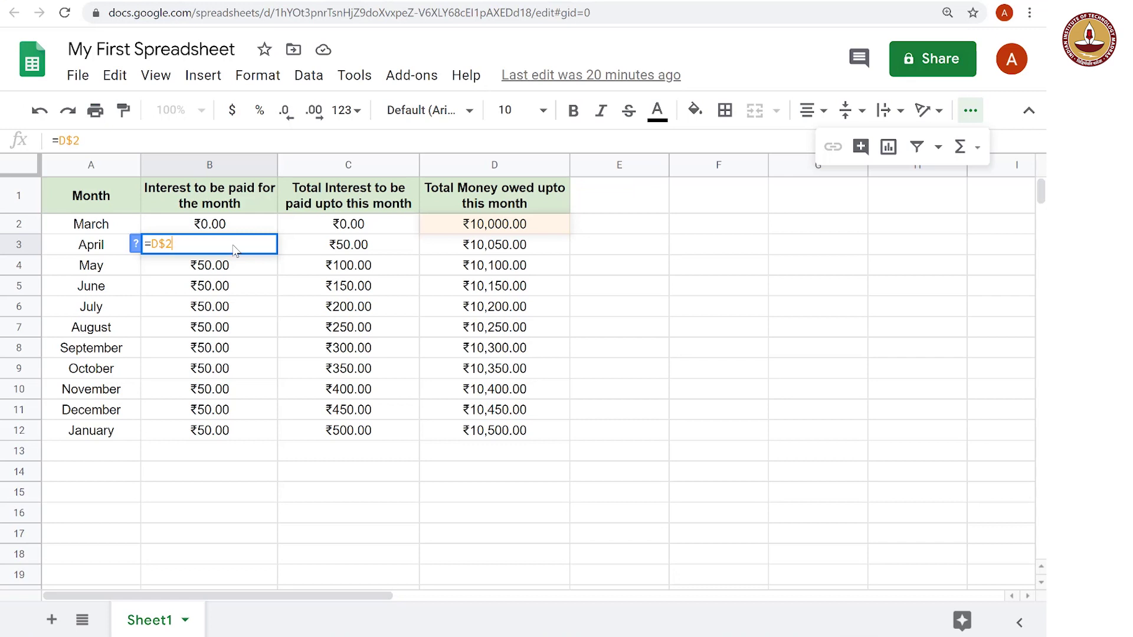
pyautogui.write('*0.4')
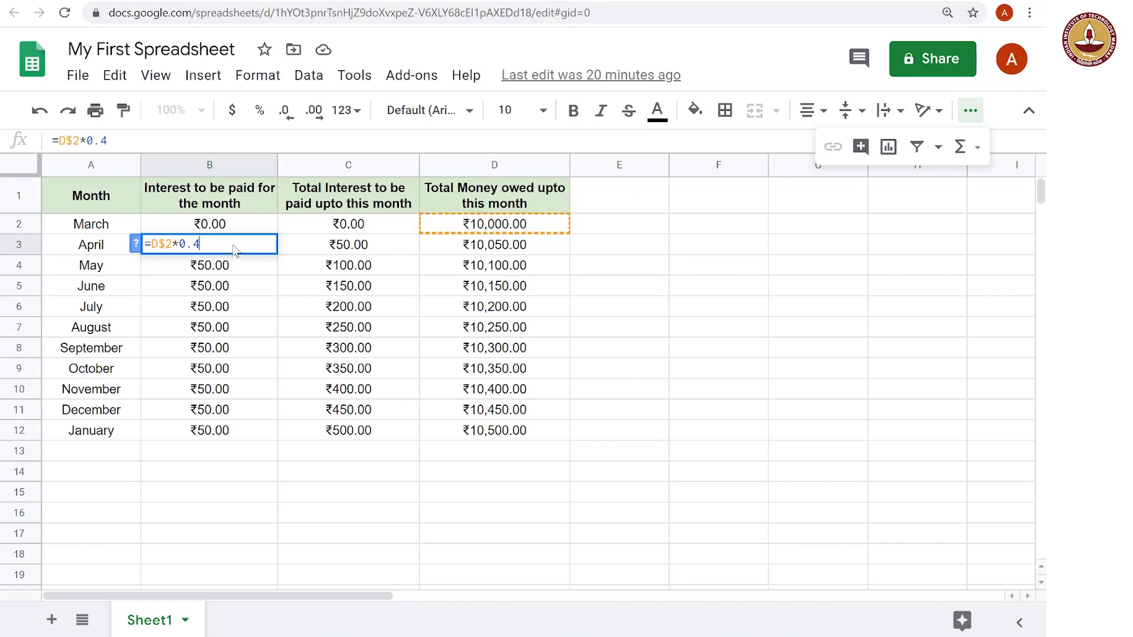
pyautogui.press('BackSpace')
pyautogui.write('5')
pyautogui.write('/100')
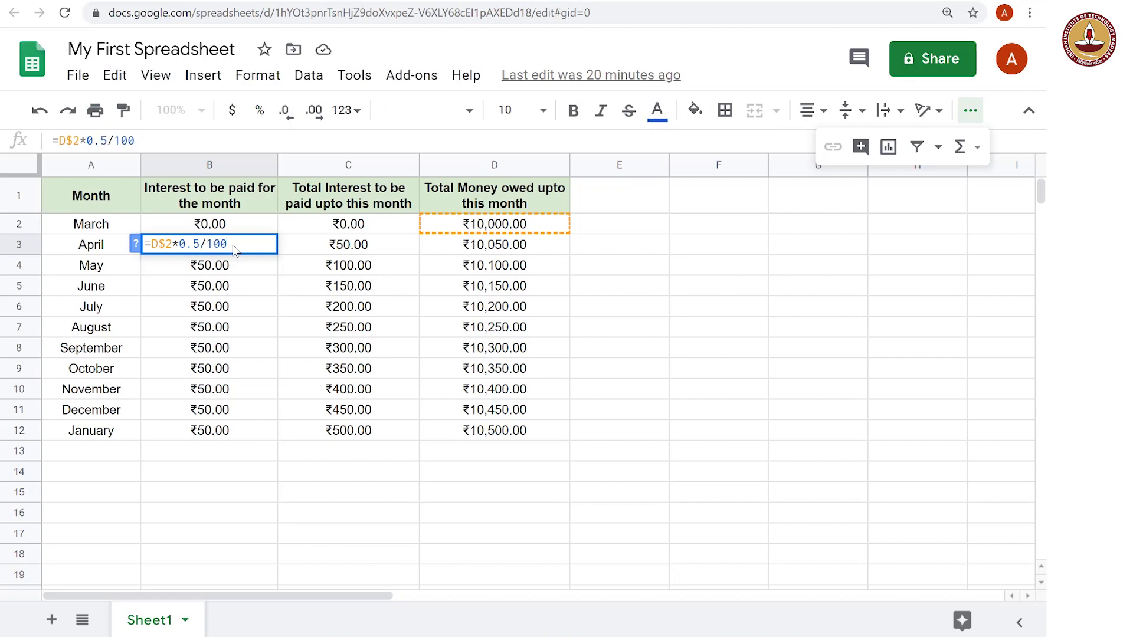
pyautogui.press('Return')
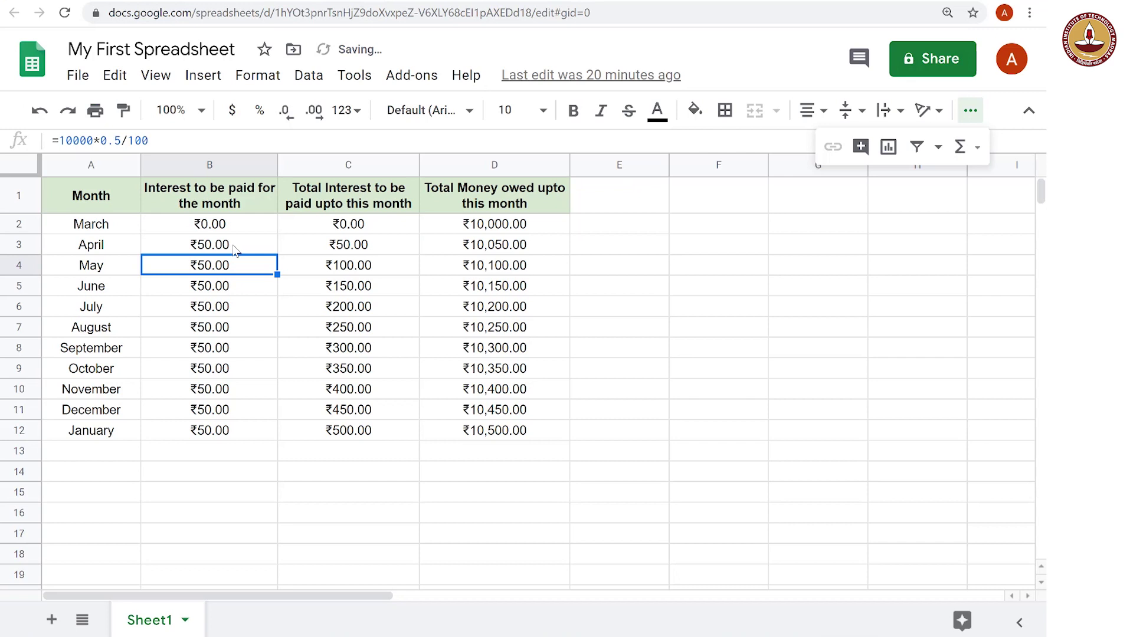
# Fill April's =D$2*0.5/100 interest formula from B3 down to B12 (January).
pyautogui.click(236, 248)
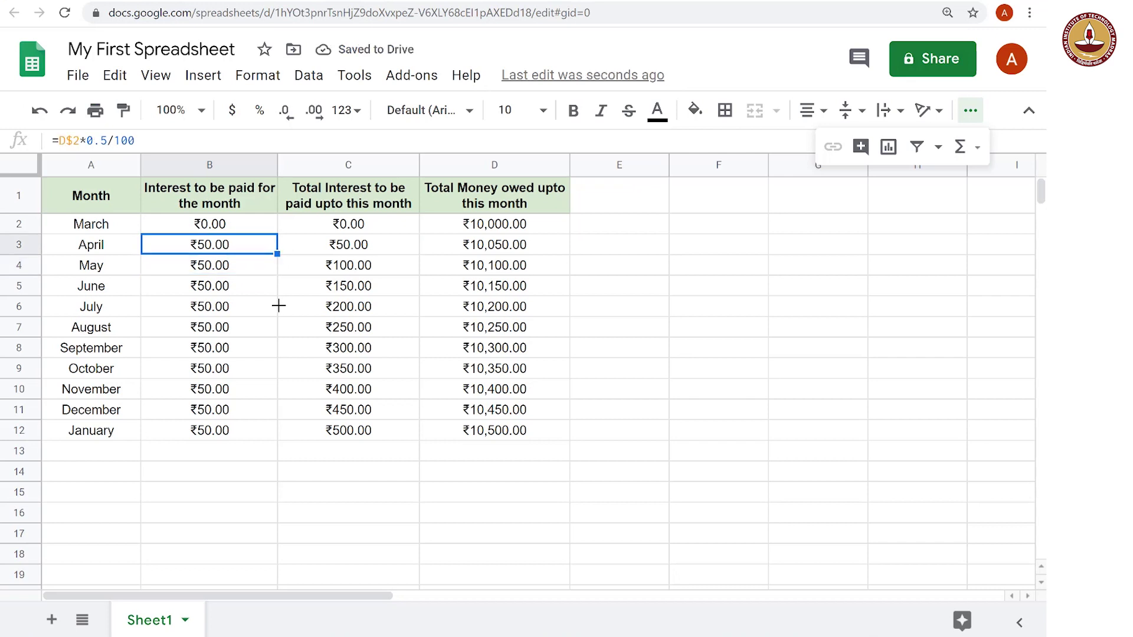
pyautogui.moveTo(279, 306); pyautogui.dragTo(275, 430)
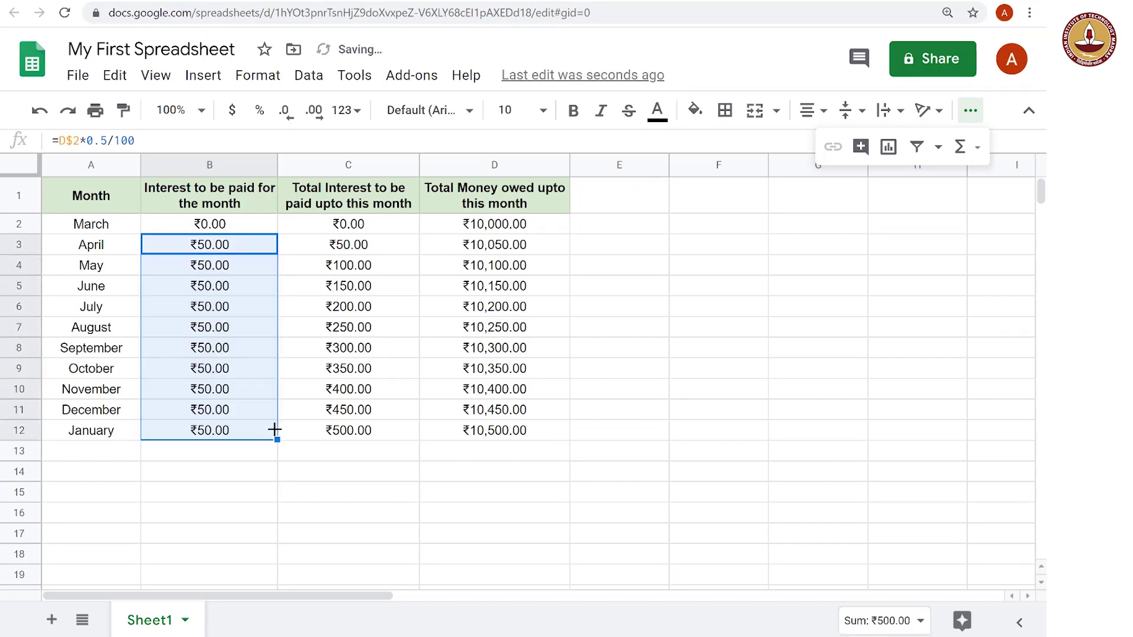
pyautogui.click(209, 492)
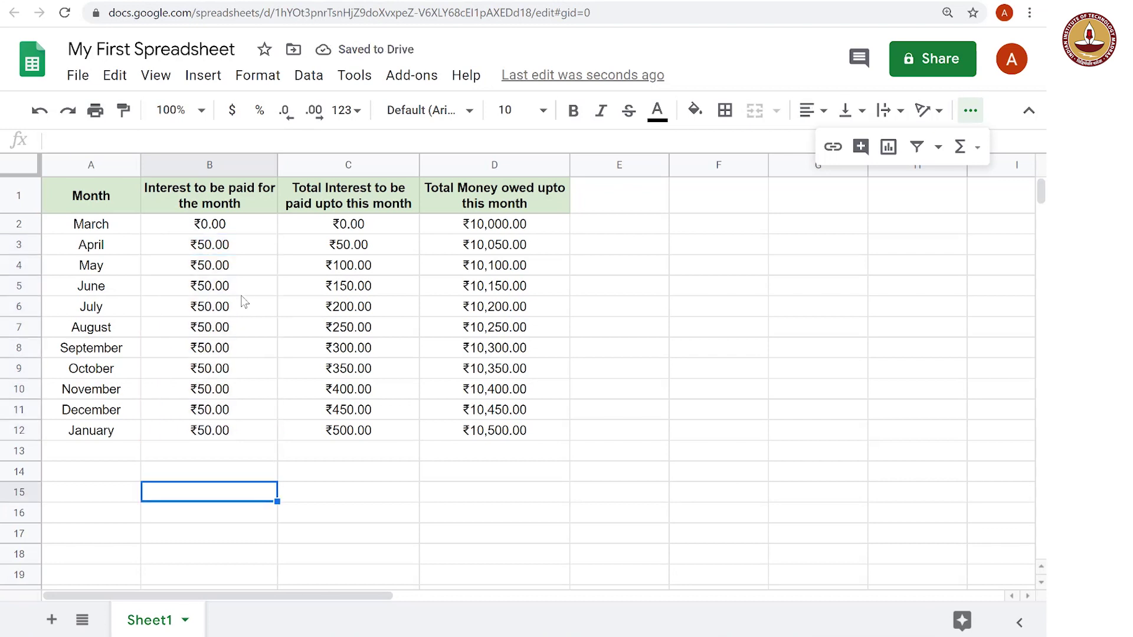
# Step through the filled interest cells to confirm each formula shows ₹50.00.
pyautogui.click(239, 288)
pyautogui.press('Up')
pyautogui.press('Up')
pyautogui.press('Down')
pyautogui.press('Down')
pyautogui.press('Down')
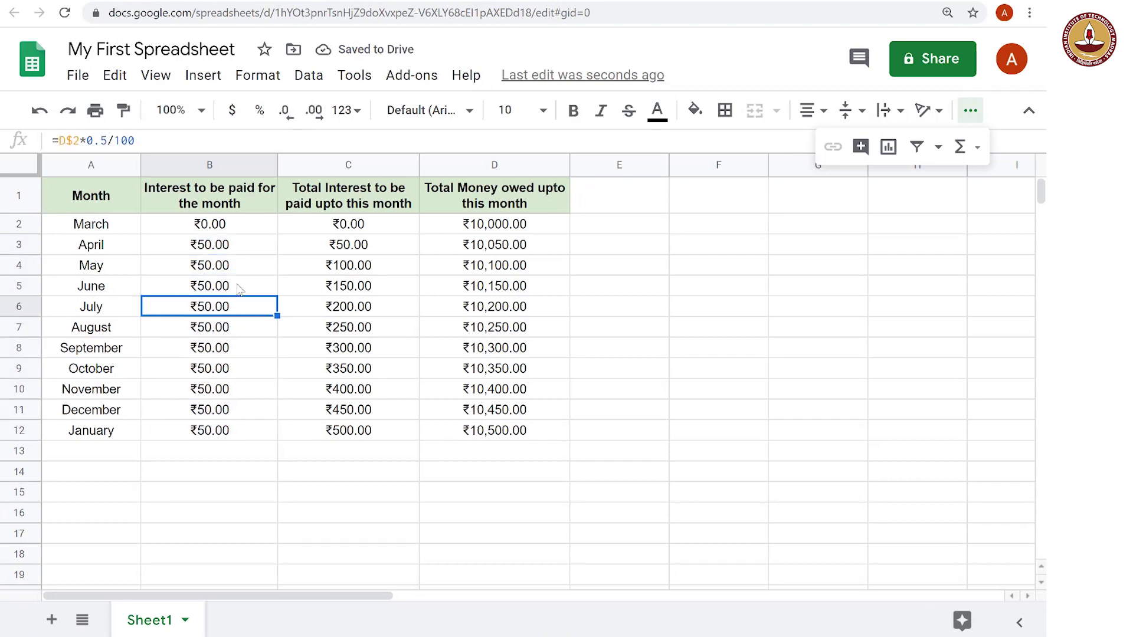
pyautogui.press('Down')
pyautogui.press('Down')
pyautogui.press('Down')
pyautogui.press('Down')
pyautogui.press('Down')
pyautogui.press('Down')
pyautogui.press('Up')
pyautogui.press('Up')
pyautogui.press('Up')
pyautogui.press('Up')
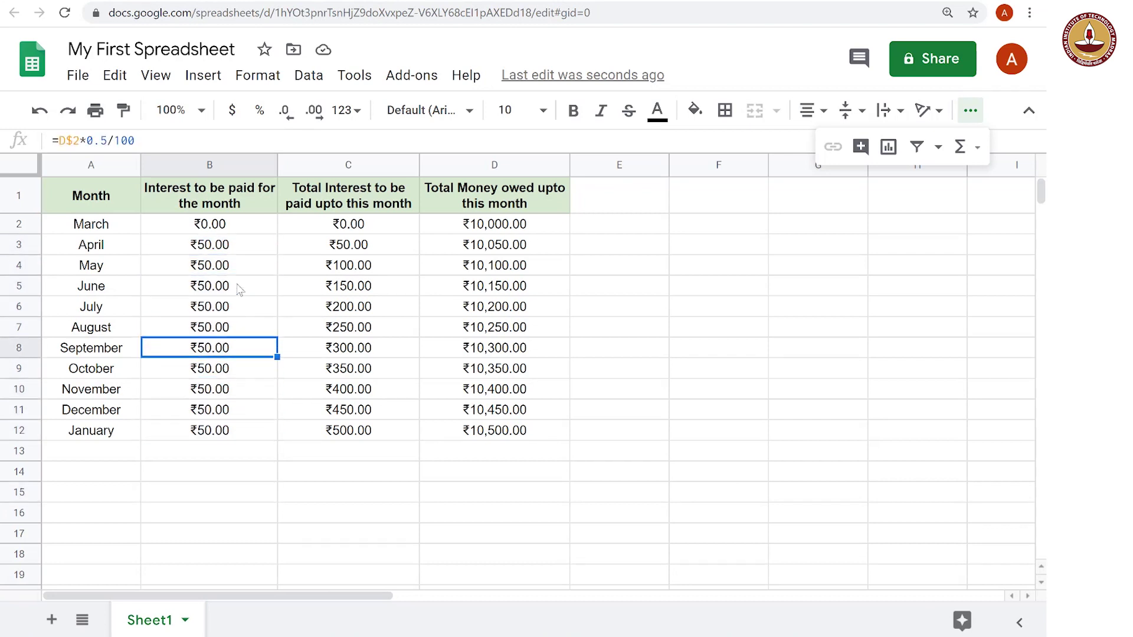
pyautogui.press('Up')
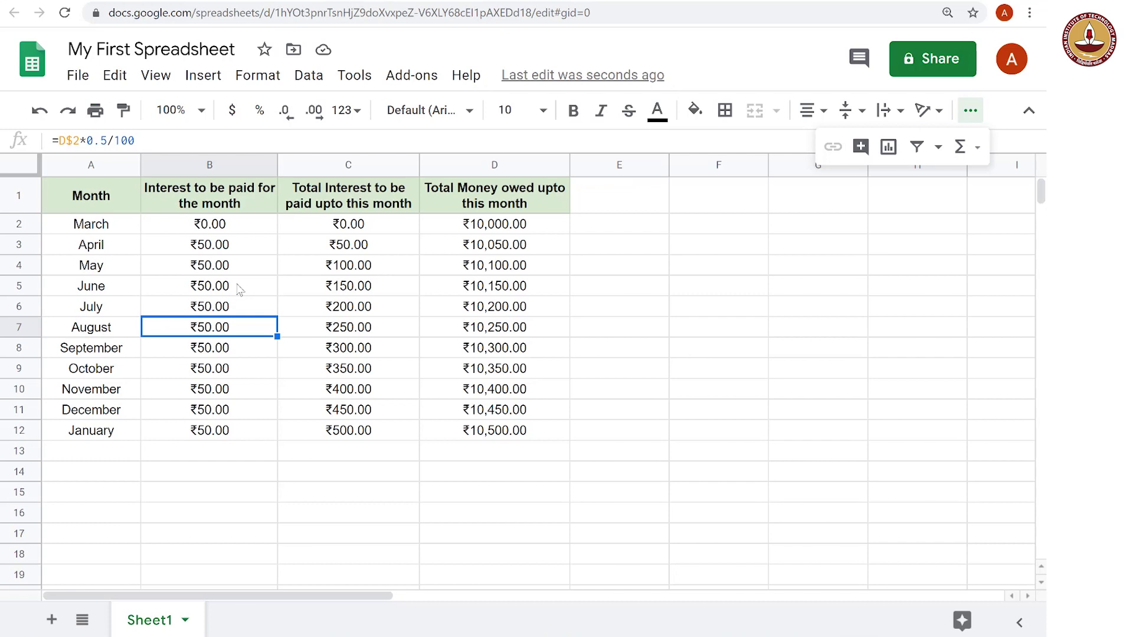
# Enter a new principal of 20000 in D2 and check the recalculated interest cells.
pyautogui.click(508, 229)
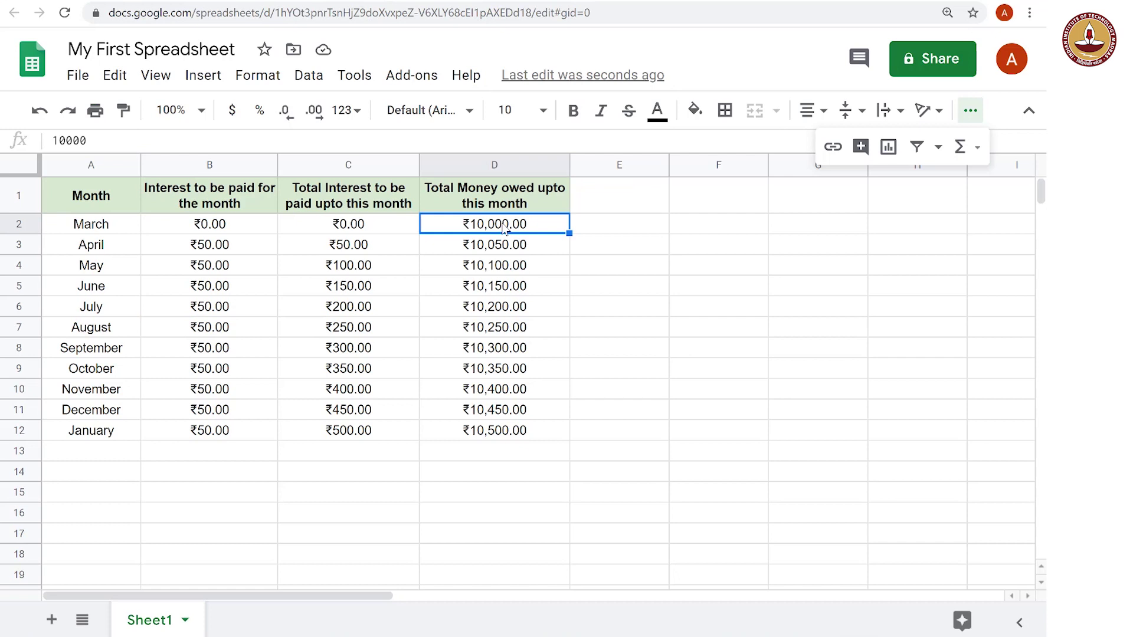
pyautogui.write('20000')
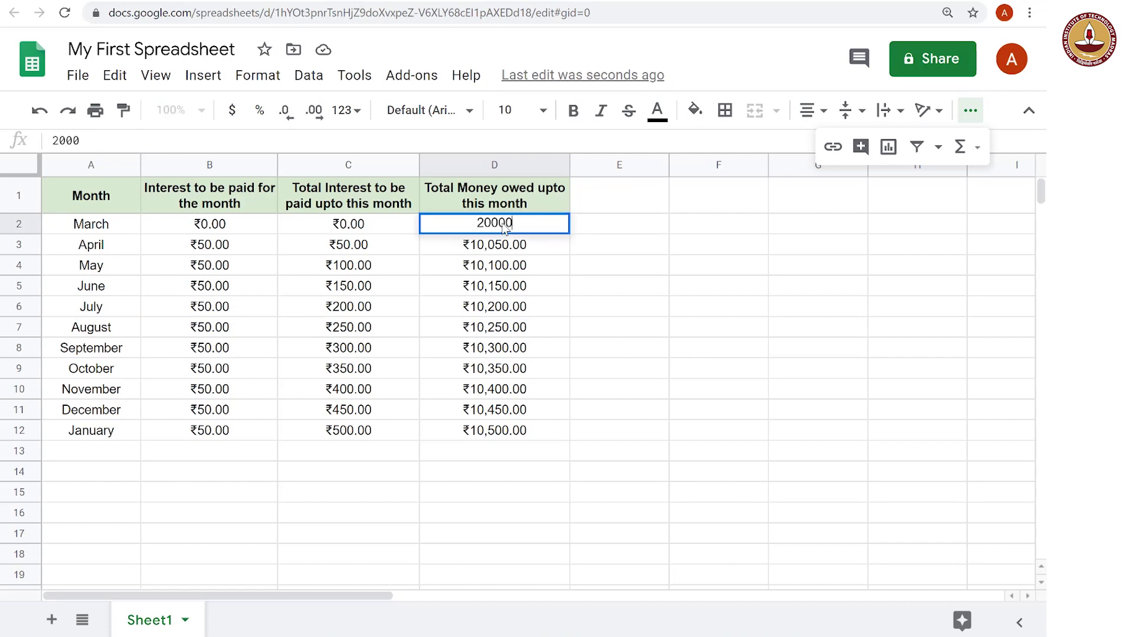
pyautogui.press('Return')
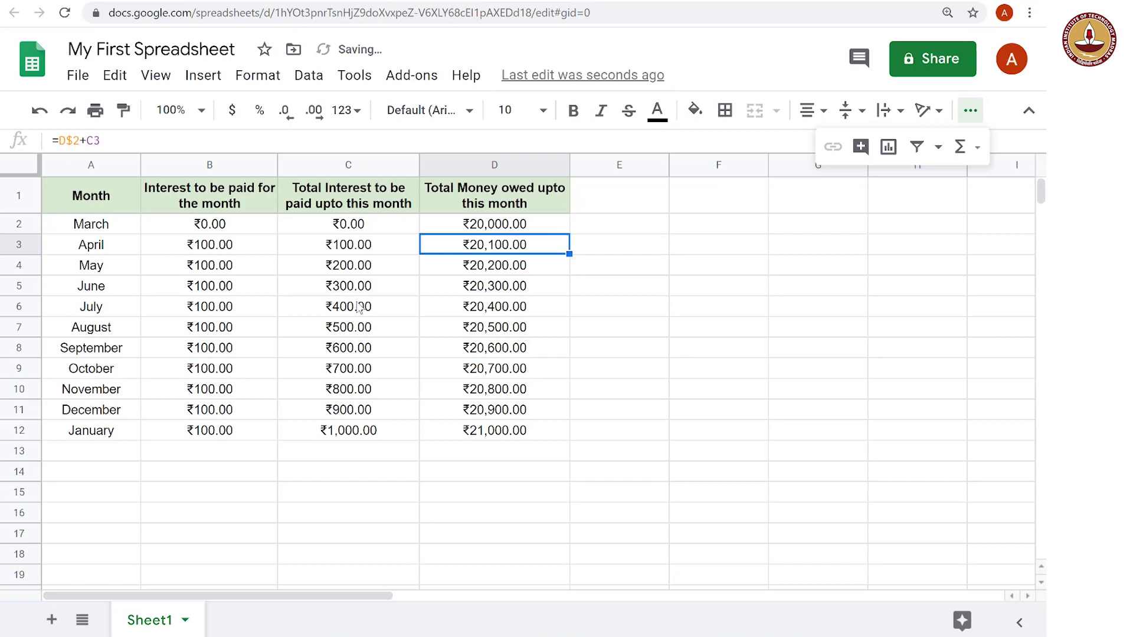
pyautogui.click(226, 288)
pyautogui.press('Up')
pyautogui.press('Up')
# Check the recalculated running interest totals and total-owed formulas.
pyautogui.press('Right')
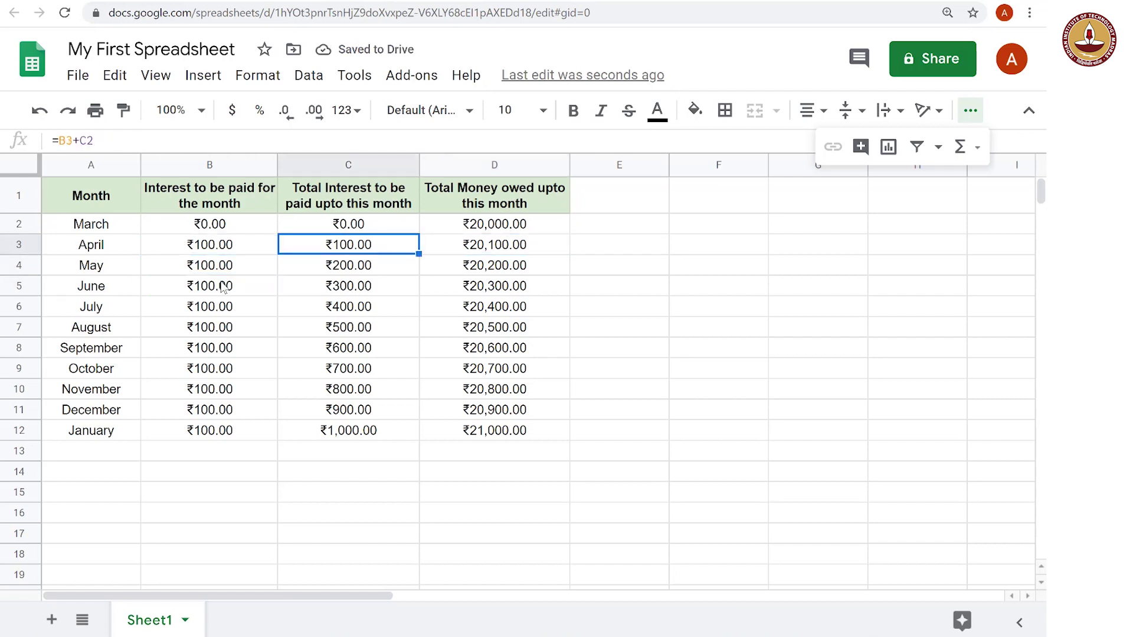
pyautogui.press('Right')
pyautogui.press('Left')
pyautogui.press('Down')
pyautogui.press('Right')
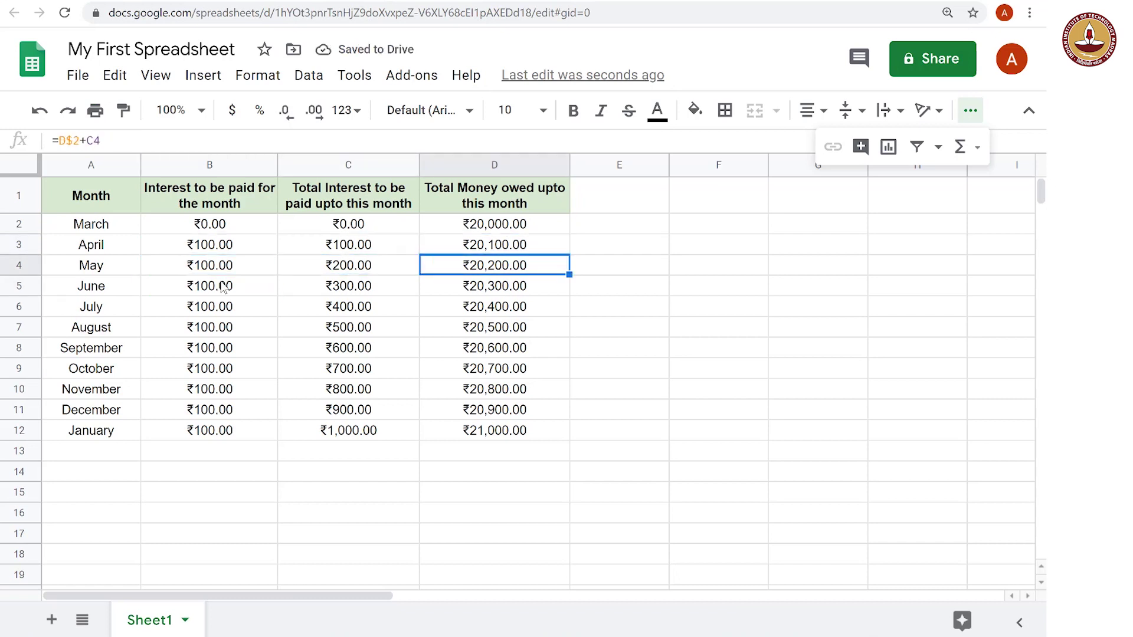
pyautogui.press('Up')
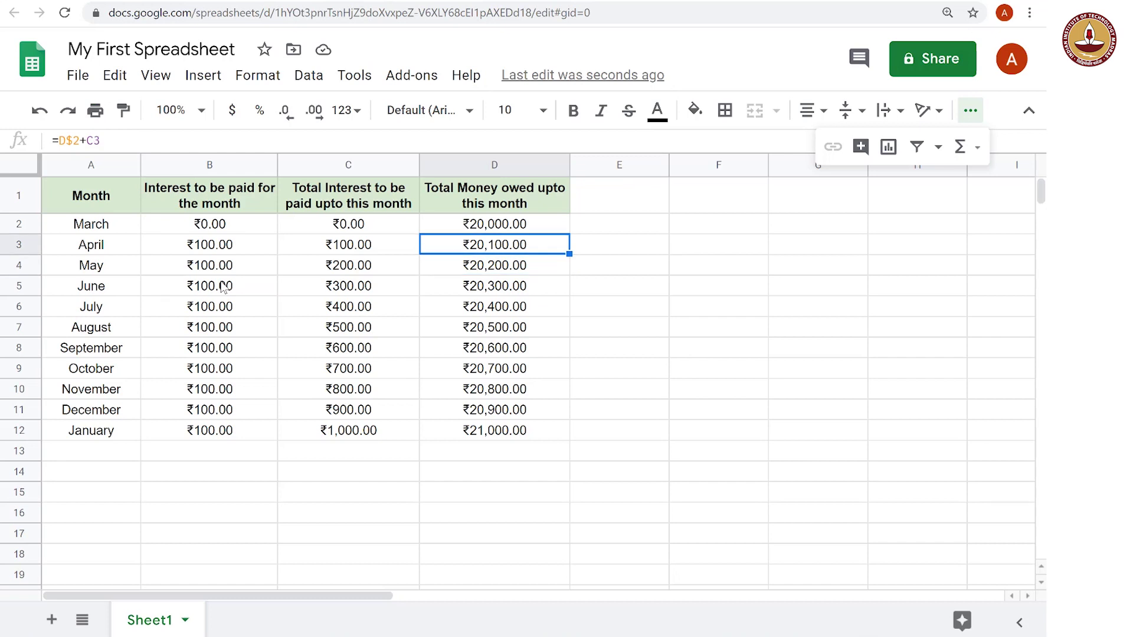
pyautogui.press('Down')
pyautogui.press('Down')
pyautogui.press('Down')
pyautogui.press('Down')
pyautogui.press('Down')
pyautogui.press('Down')
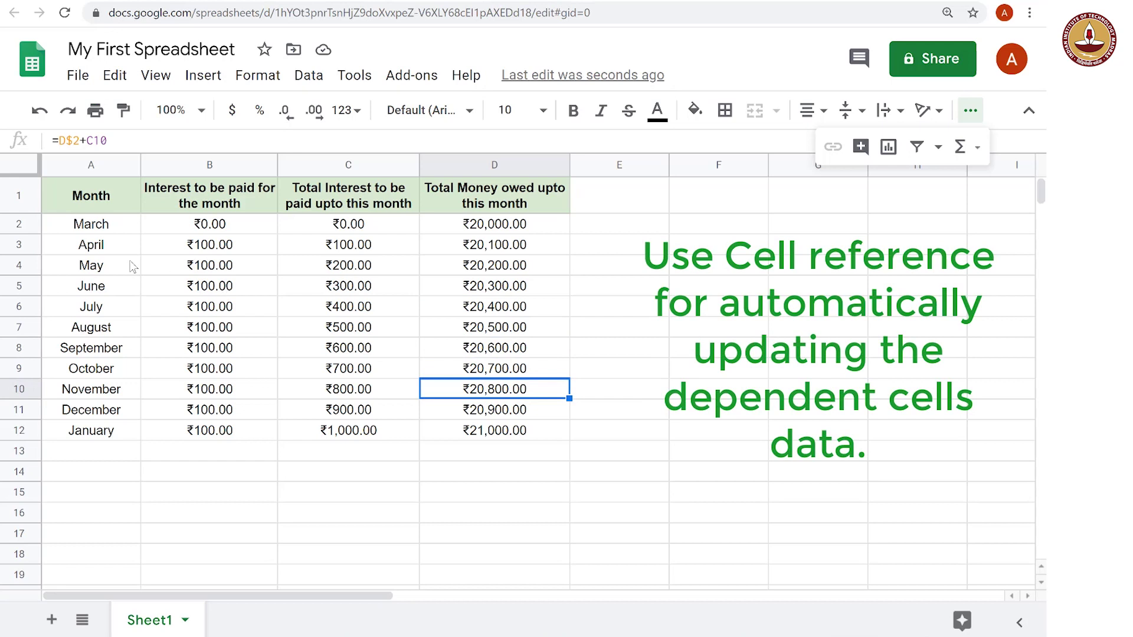
# Inspect April's interest and running total, then change D2's principal to 34,578.
pyautogui.click(229, 245)
pyautogui.press('Down')
pyautogui.press('Down')
pyautogui.press('Down')
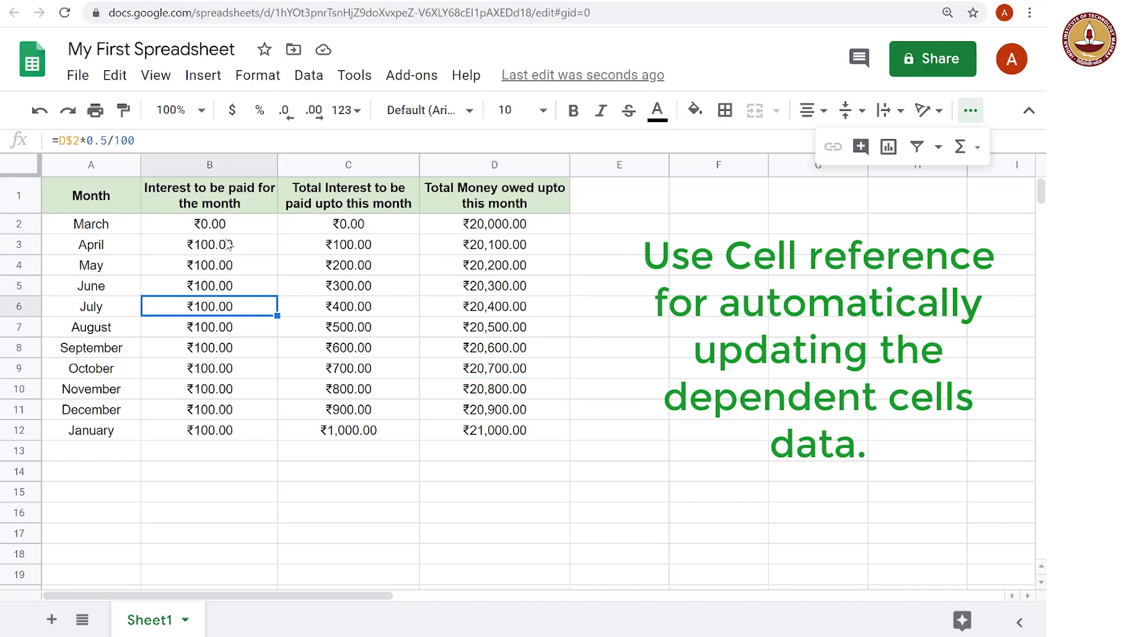
pyautogui.press('Down')
pyautogui.press('Down')
pyautogui.press('Down')
pyautogui.click(363, 253)
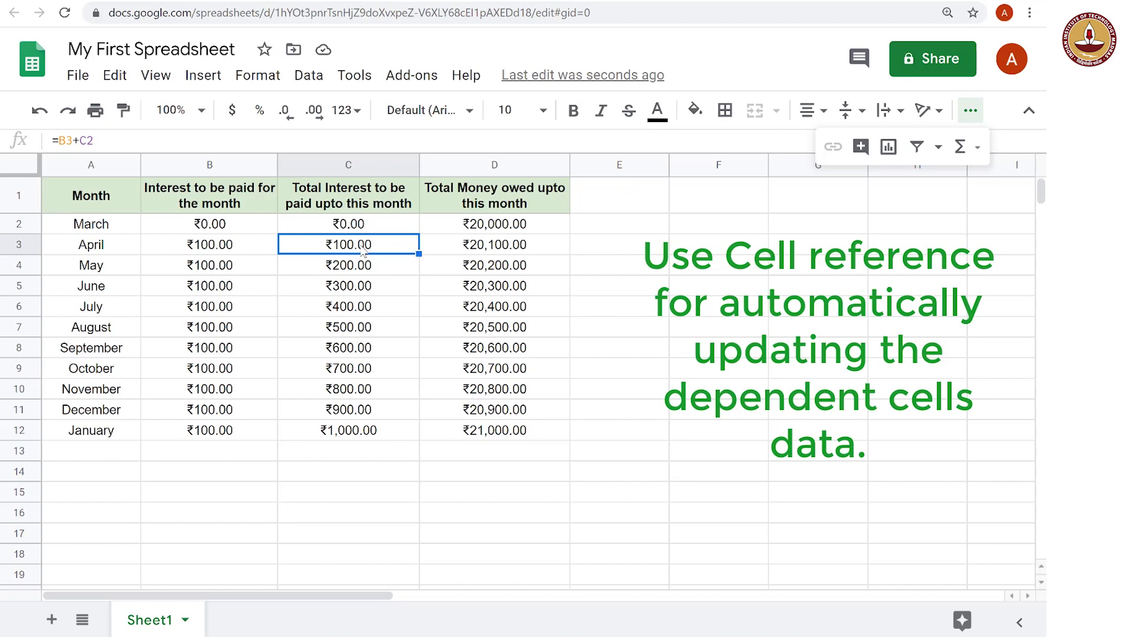
pyautogui.click(481, 229)
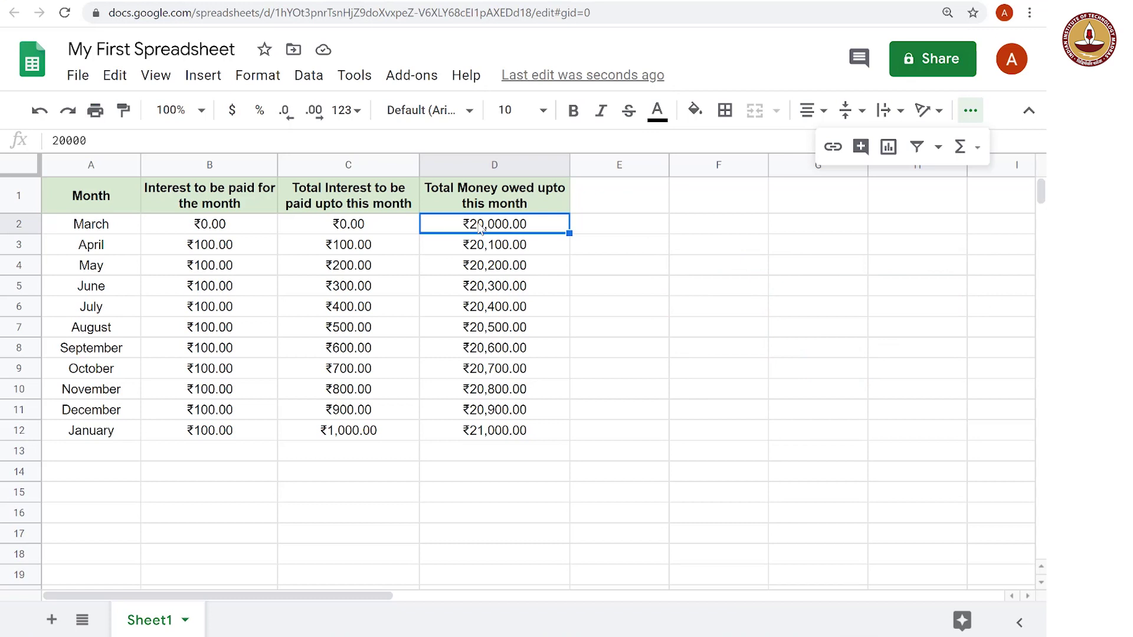
pyautogui.write('3')
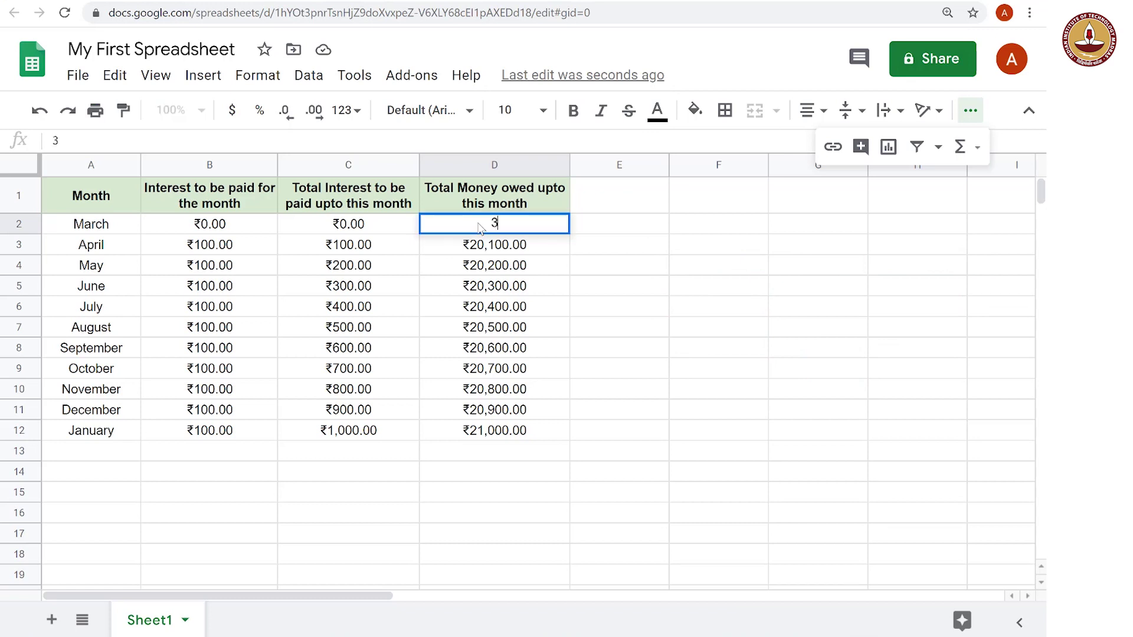
pyautogui.write('457')
pyautogui.write('8')
pyautogui.press('Return')
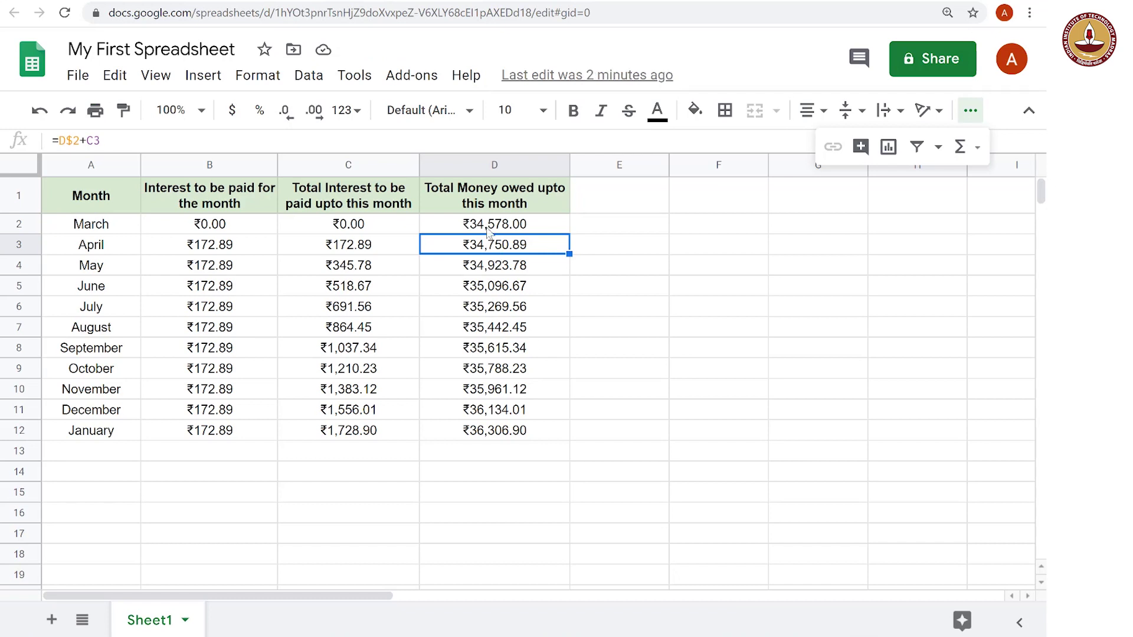
# Set the principal in D2 back to 10,000 and check the recalculated interest cells.
pyautogui.click(489, 228)
pyautogui.write('10000')
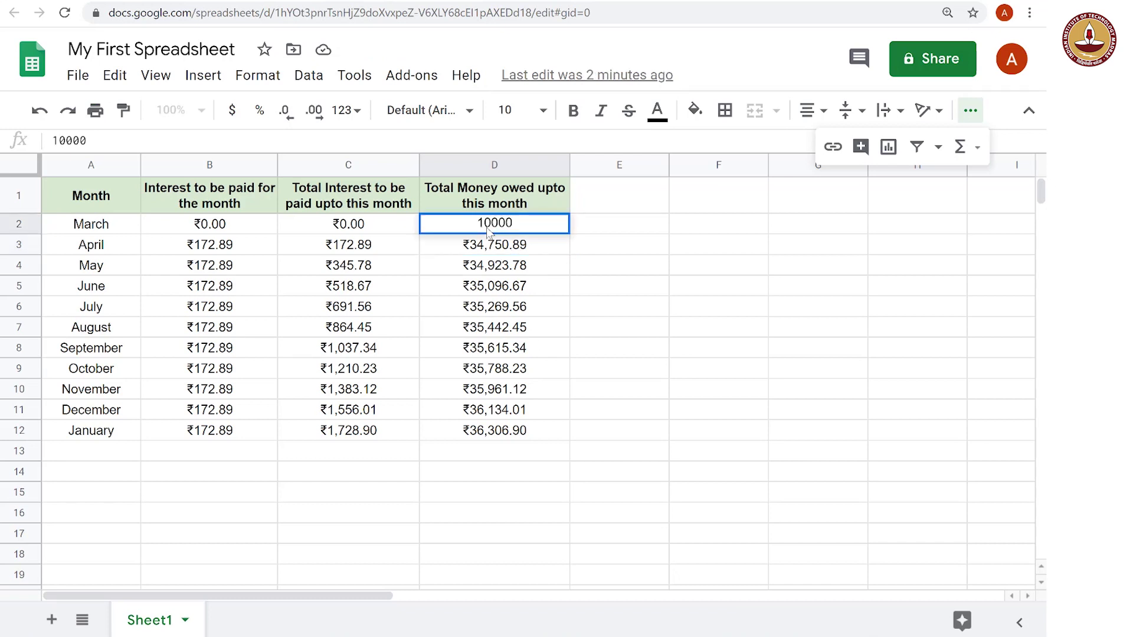
pyautogui.press('Return')
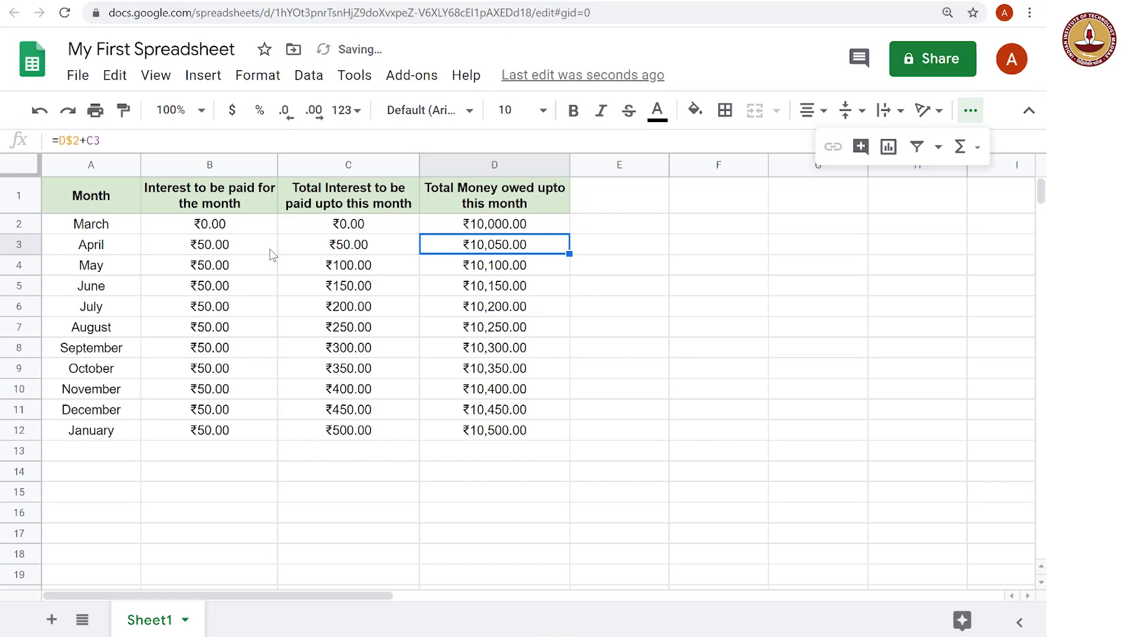
pyautogui.click(253, 252)
pyautogui.press('Down')
pyautogui.press('Down')
pyautogui.press('Down')
pyautogui.press('Down')
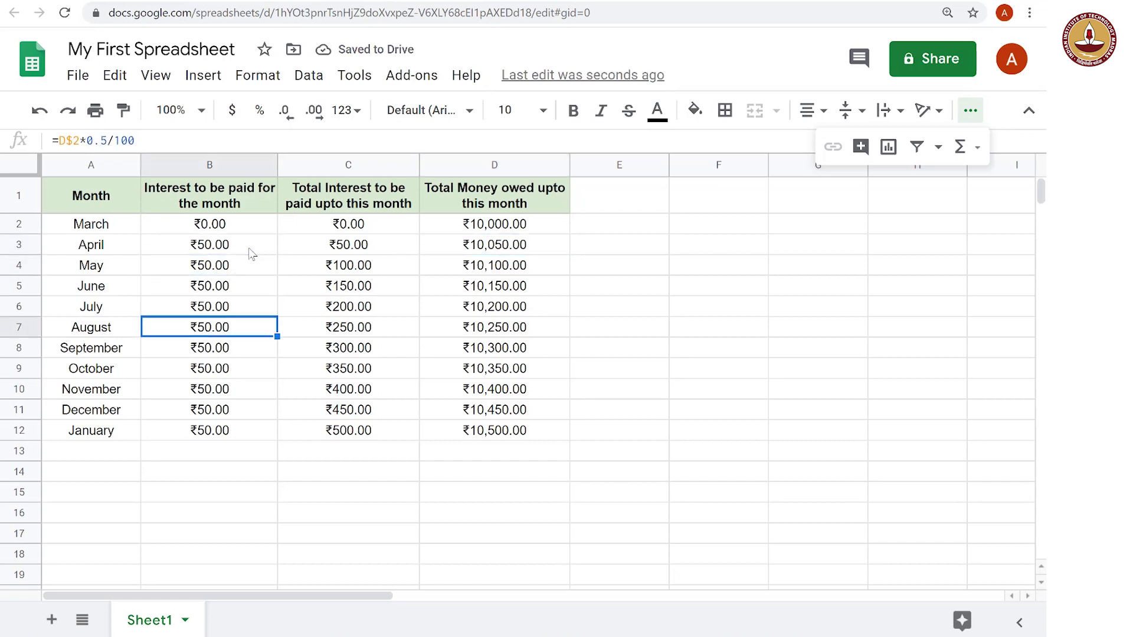
pyautogui.press('Down')
pyautogui.press('Down')
pyautogui.press('Down')
pyautogui.press('Down')
pyautogui.press('Down')
# Review B3's =D$2*0.5/100 formula and its hard-coded rate, leaving it unchanged.
pyautogui.press('Up')
pyautogui.press('Up')
pyautogui.press('Up')
pyautogui.press('Up')
pyautogui.press('Up')
pyautogui.press('Up')
pyautogui.press('Up')
pyautogui.press('Up')
pyautogui.press('Up')
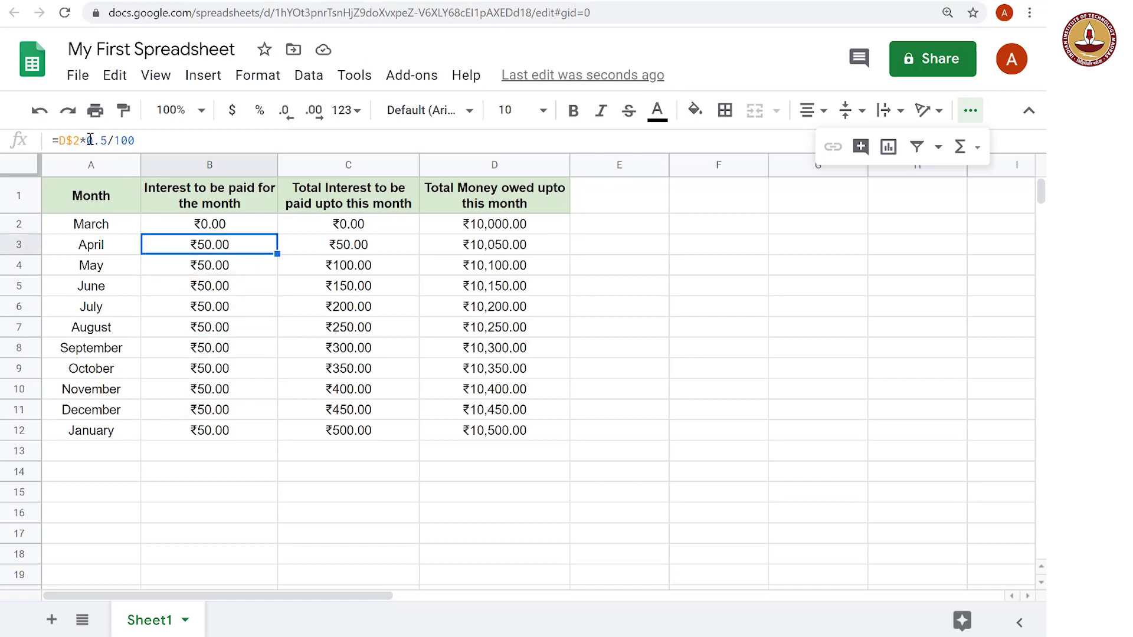
pyautogui.moveTo(86, 139); pyautogui.dragTo(142, 141)
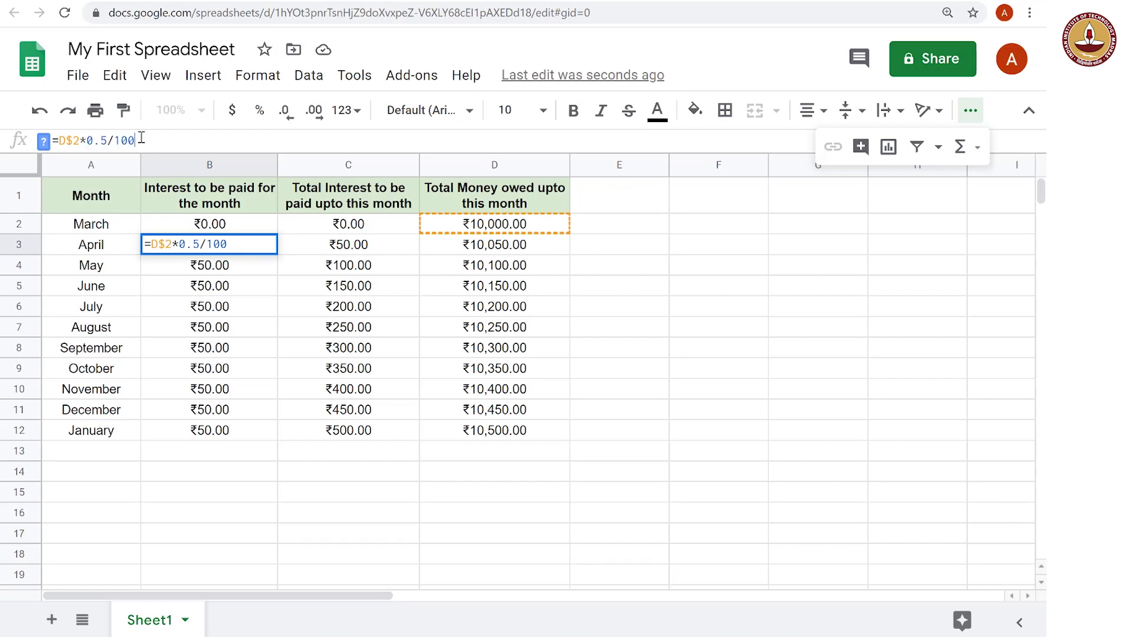
pyautogui.click(261, 350)
pyautogui.click(235, 253)
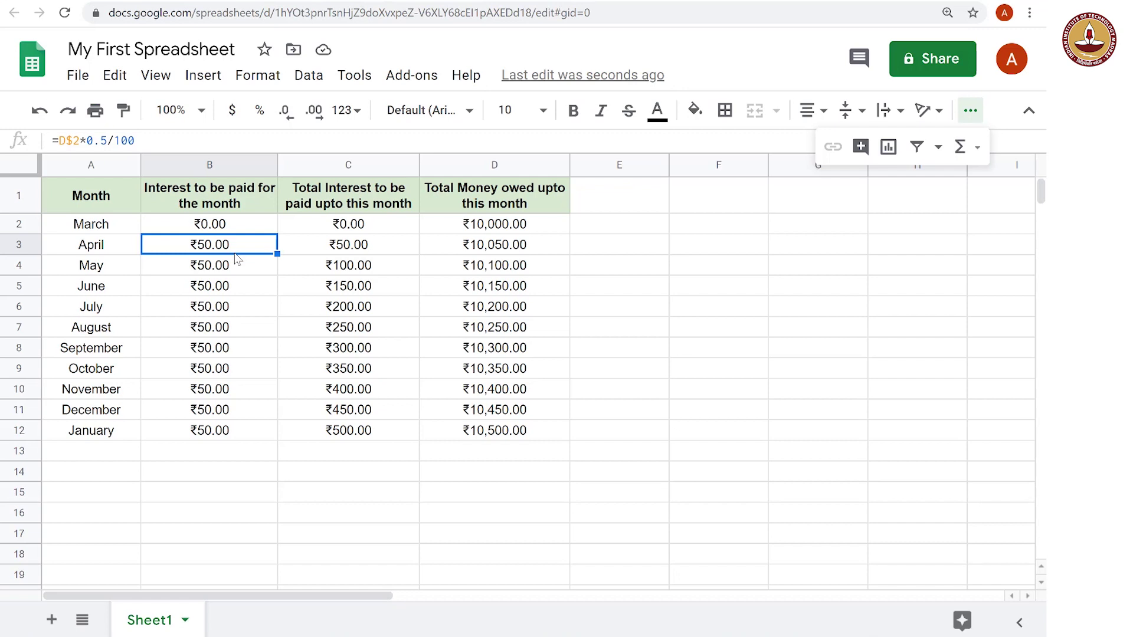
# Enter the 'Interest rate per month' label in F1.
pyautogui.click(706, 202)
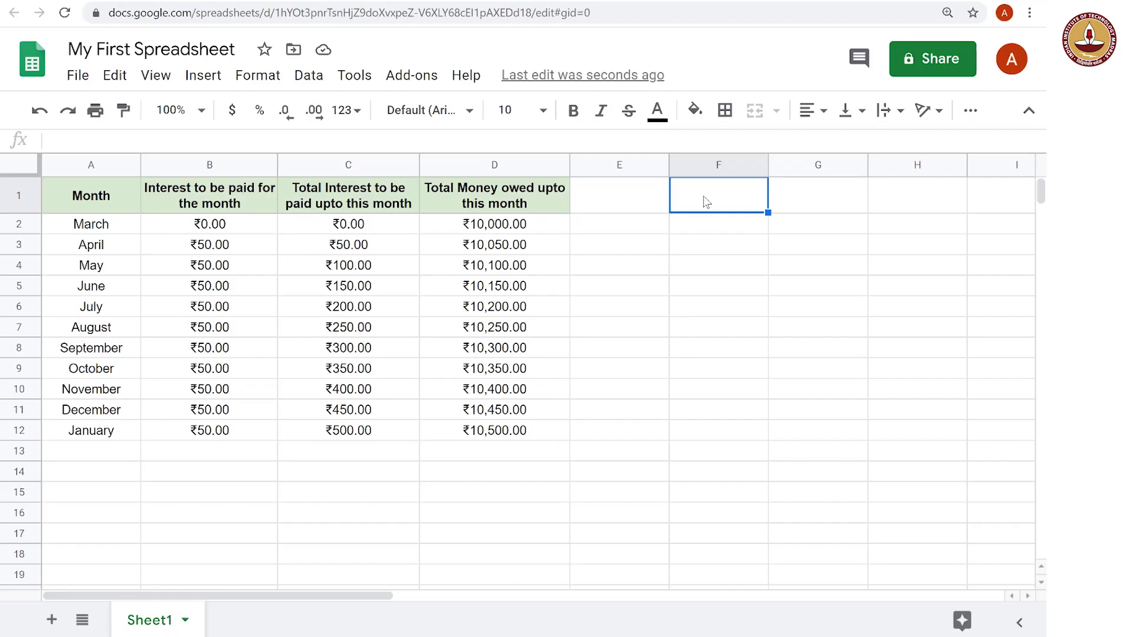
pyautogui.write('Interest r')
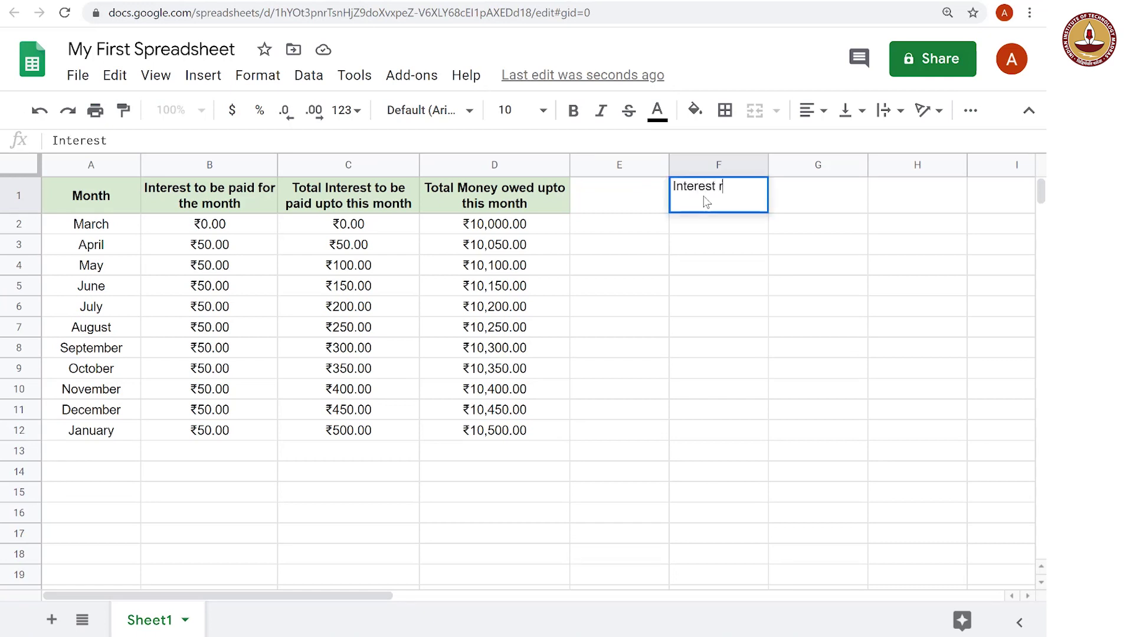
pyautogui.write('ate per ')
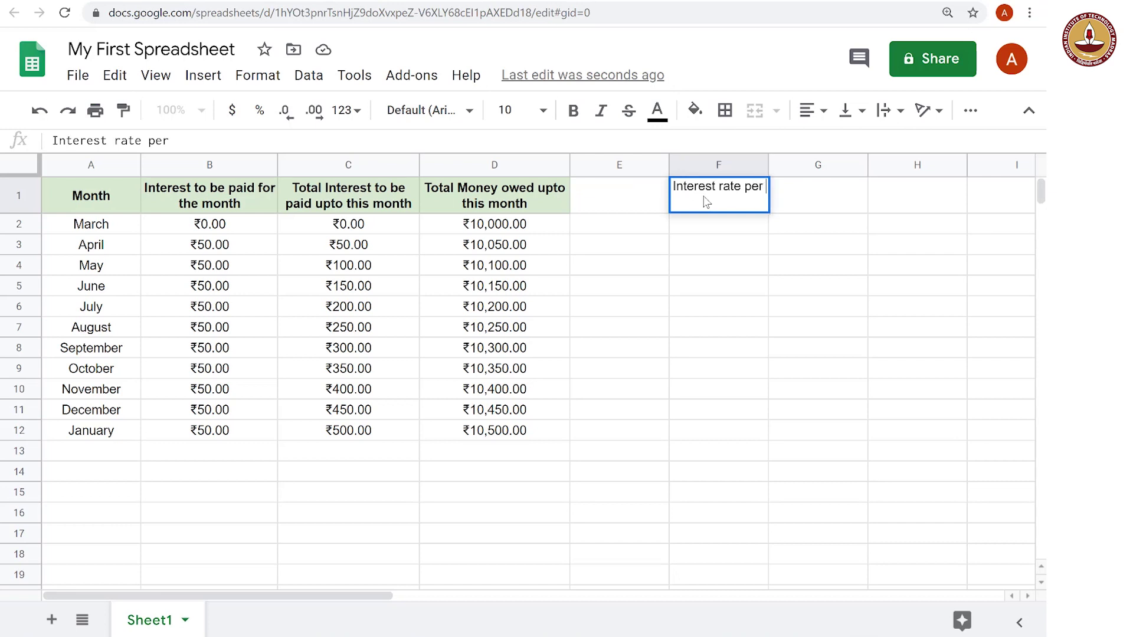
pyautogui.write('month')
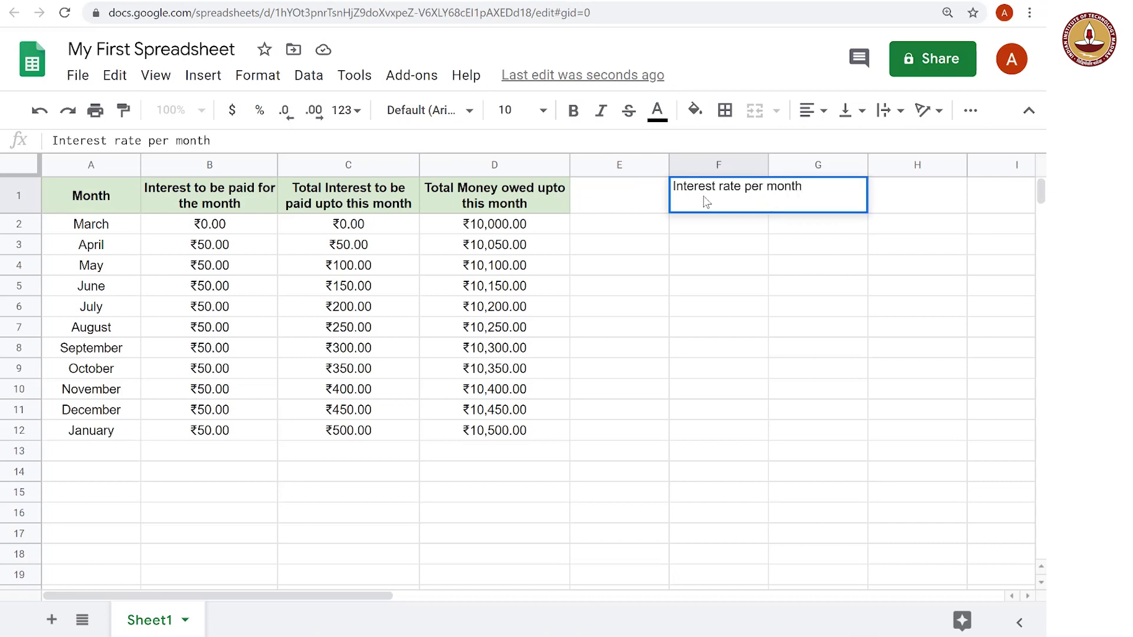
pyautogui.press('Return')
pyautogui.click(721, 190)
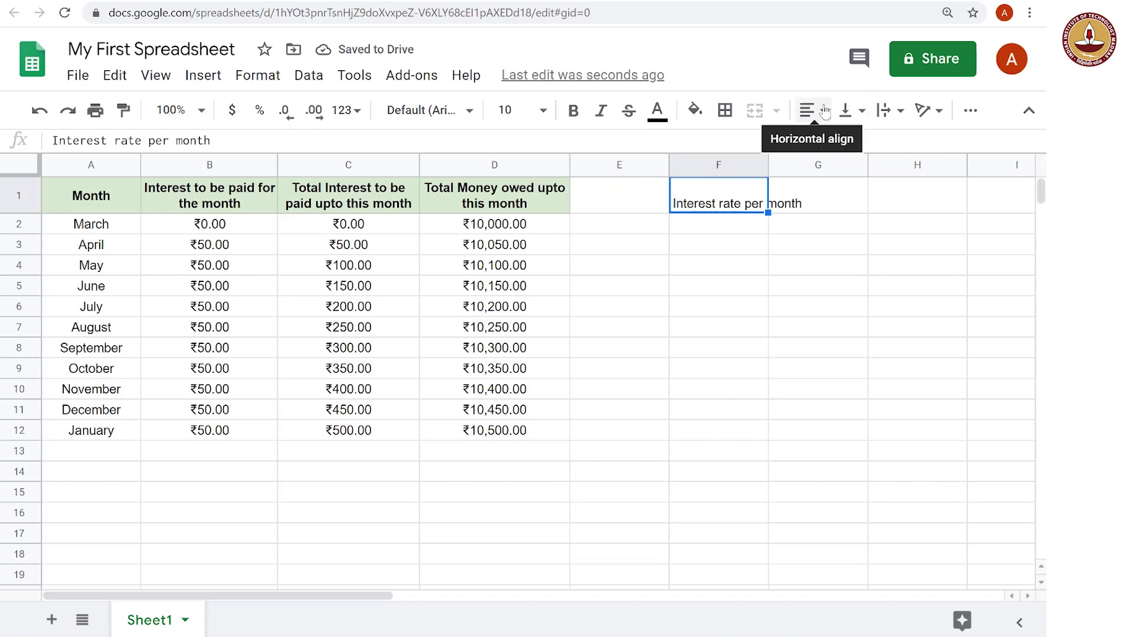
# Make the F1 label wrapped, centred both ways, light orange filled and bold.
pyautogui.click(888, 110)
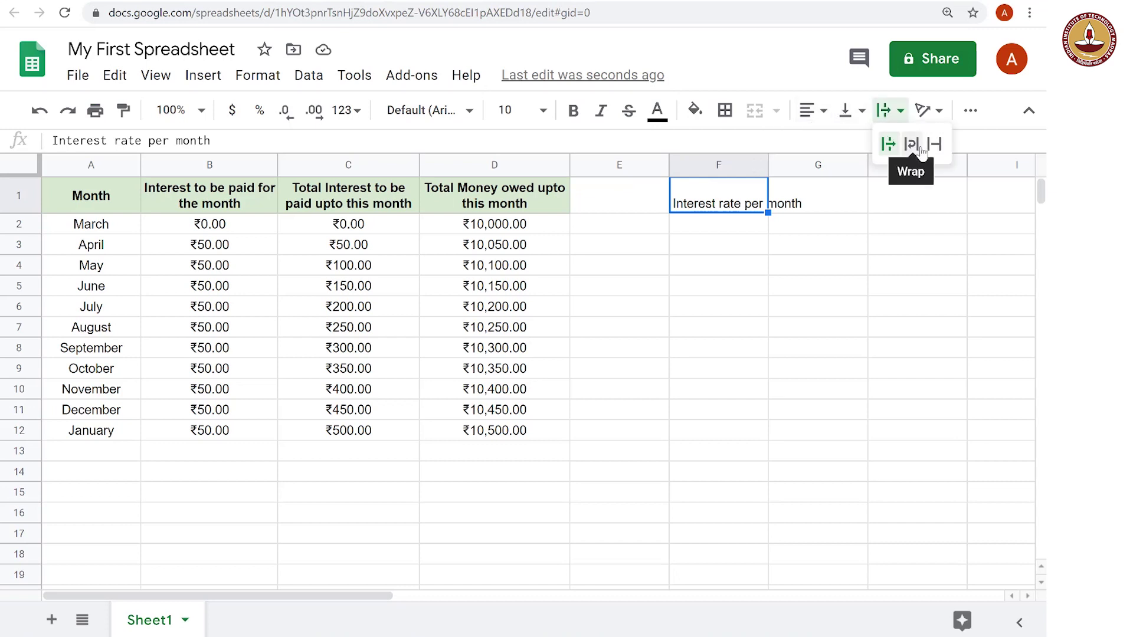
pyautogui.click(912, 147)
pyautogui.click(813, 110)
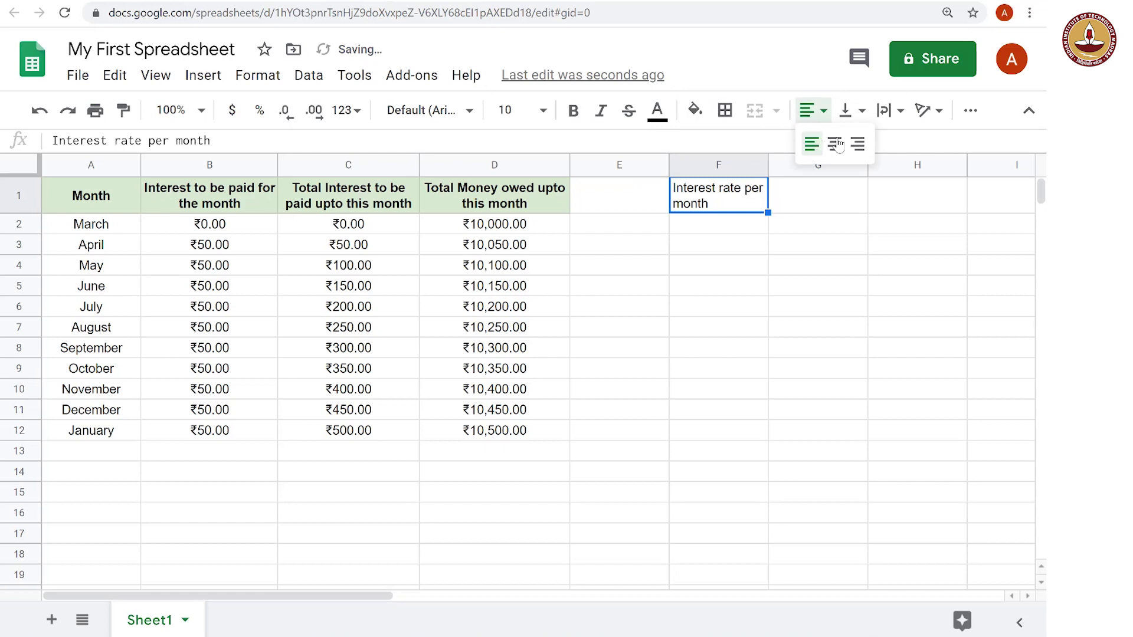
pyautogui.click(835, 143)
pyautogui.click(852, 110)
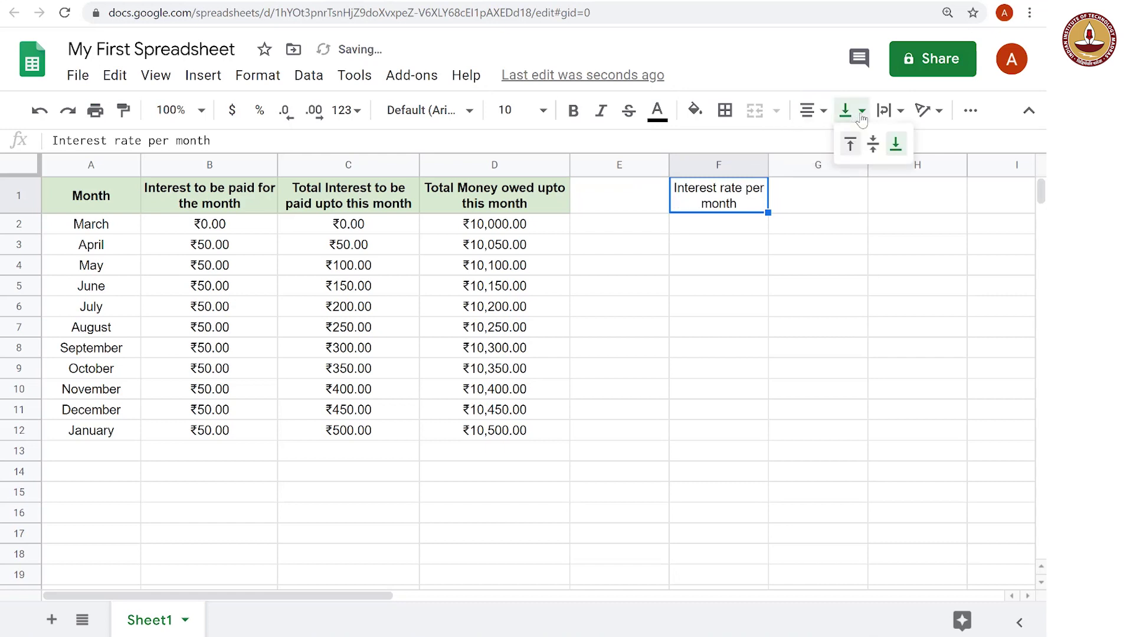
pyautogui.click(873, 145)
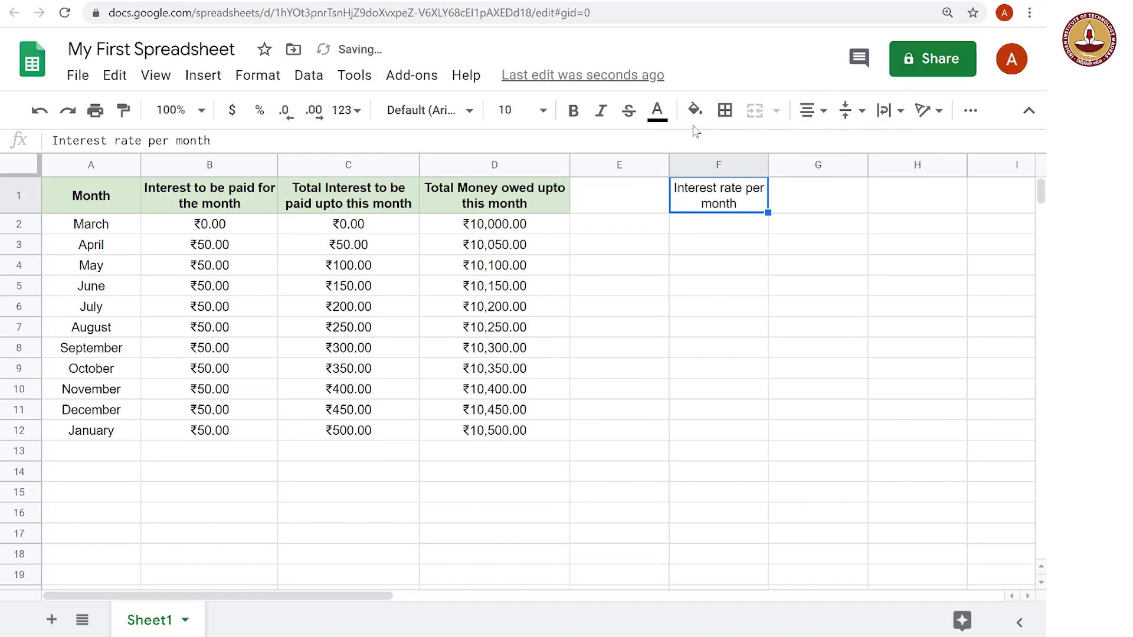
pyautogui.click(695, 109)
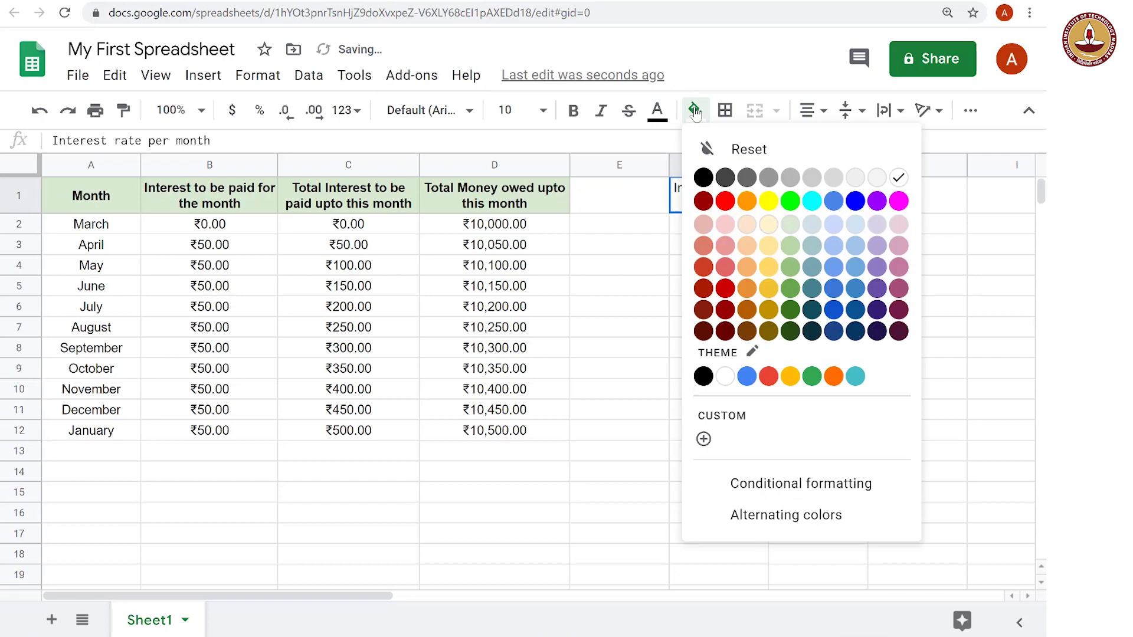
pyautogui.click(747, 246)
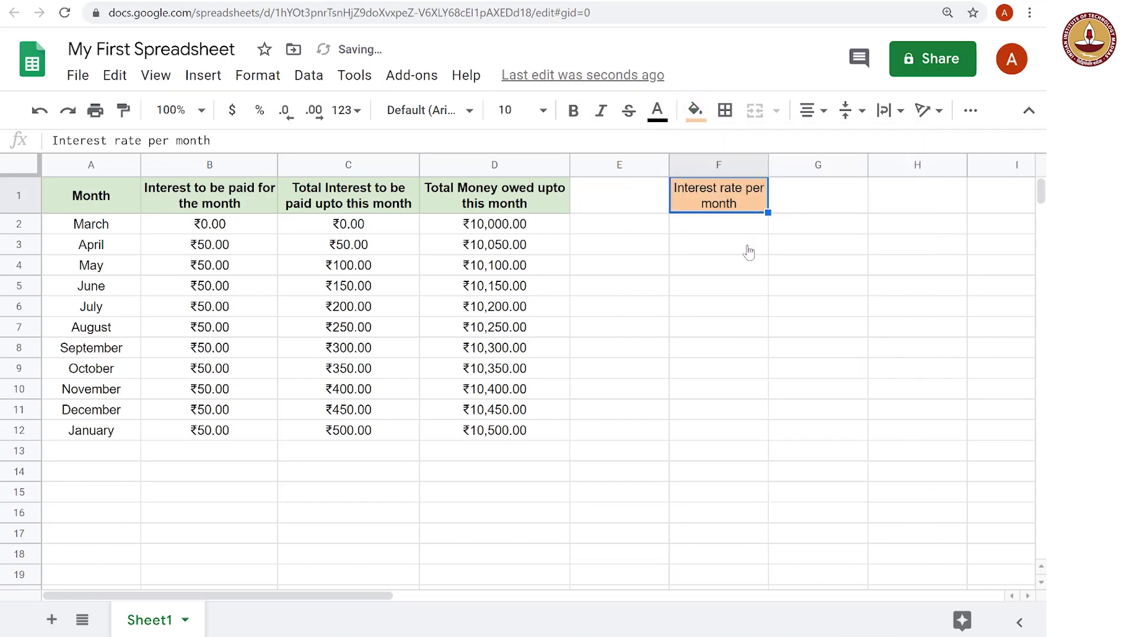
pyautogui.click(574, 111)
# Append '->' so the label reads 'Interest rate per month ->'.
pyautogui.doubleClick(758, 203)
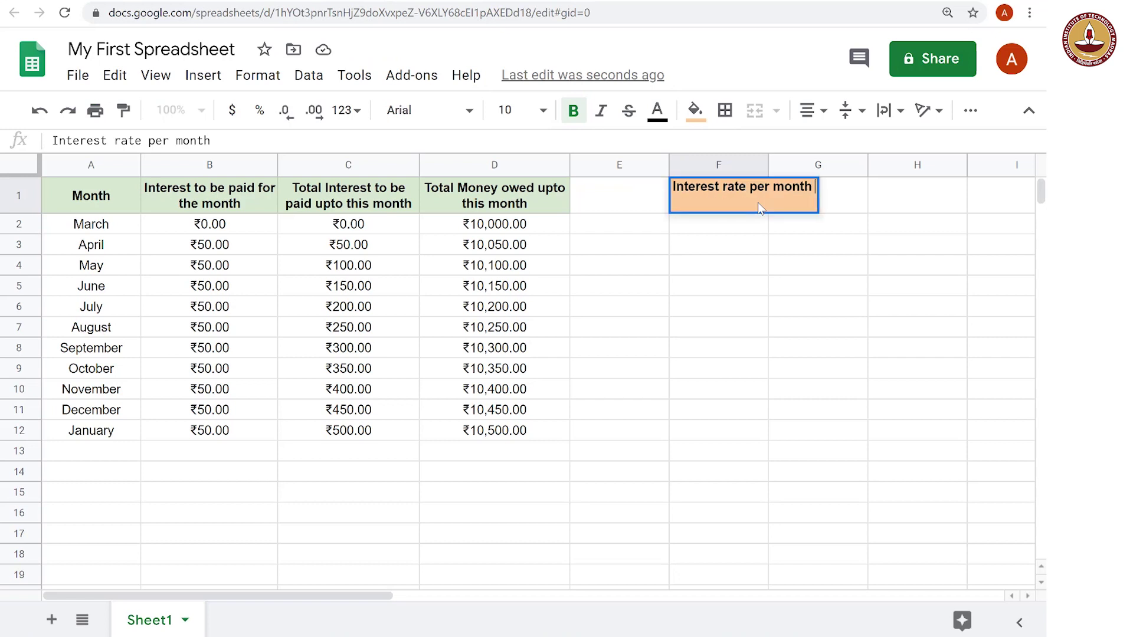
pyautogui.write('->')
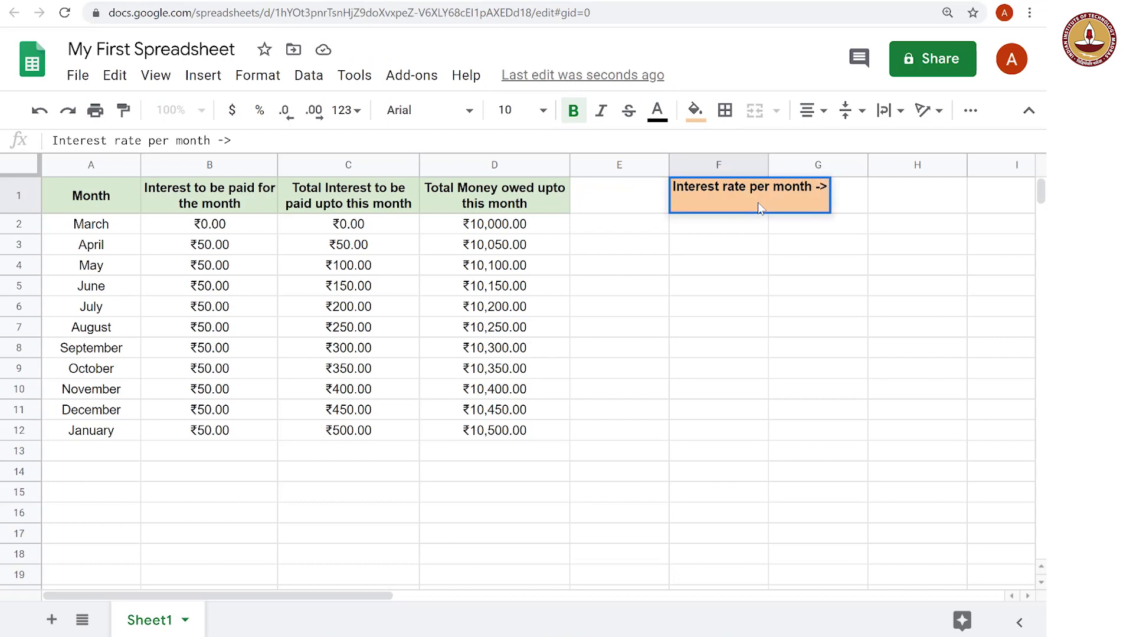
pyautogui.press('Return')
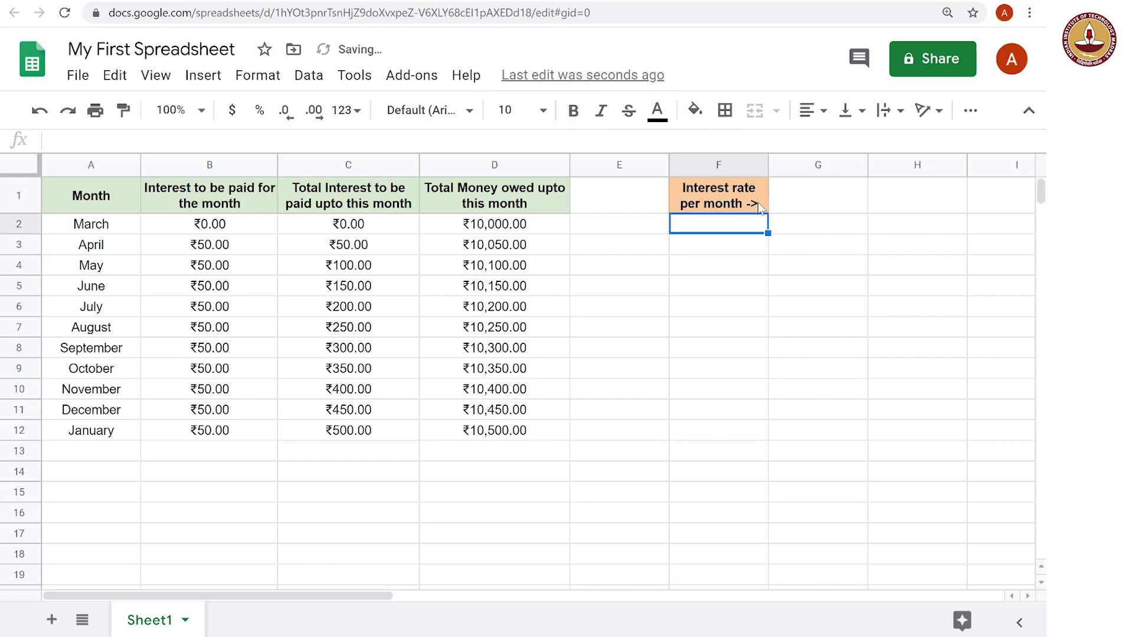
pyautogui.press('Tab')
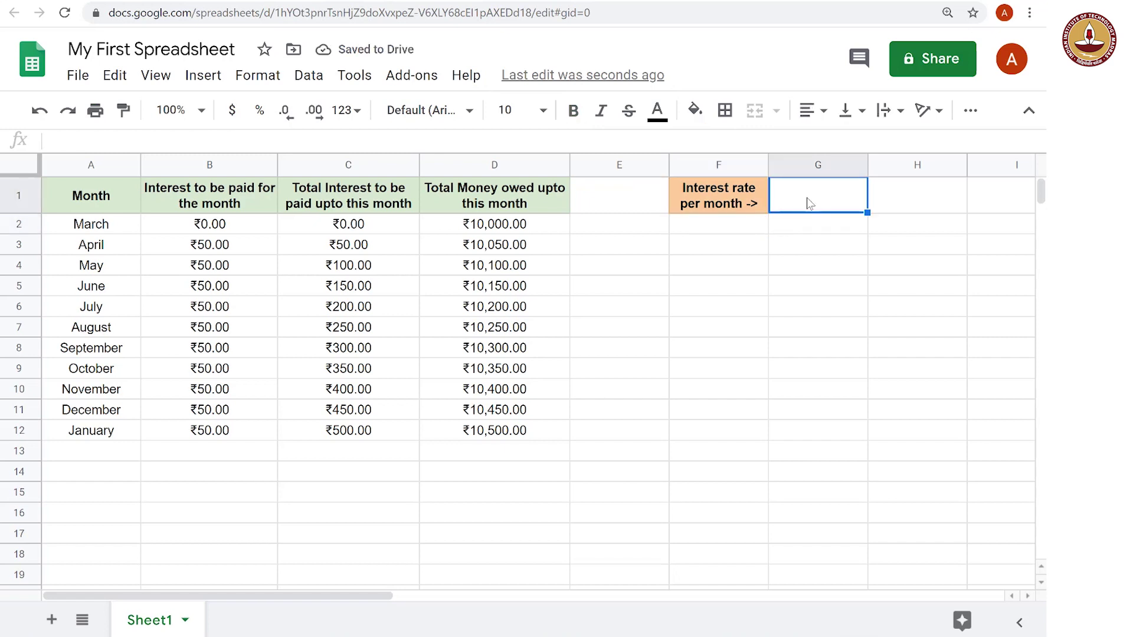
pyautogui.write('0.5')
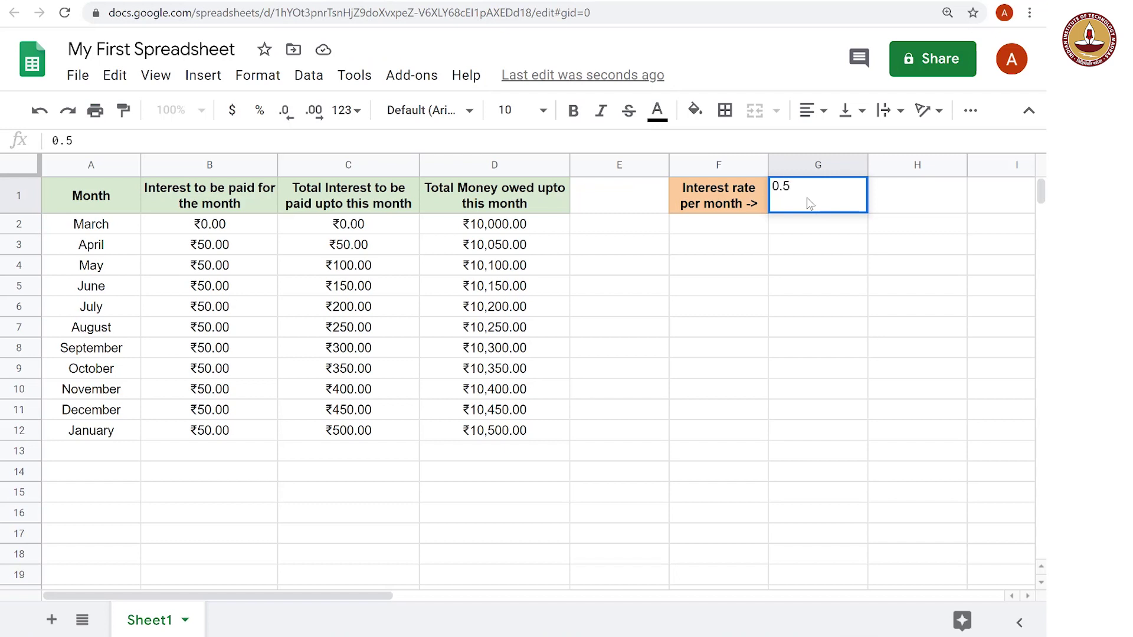
pyautogui.write('%')
# Enter the 0.50% rate in G1 and centre it horizontally and vertically.
pyautogui.press('Return')
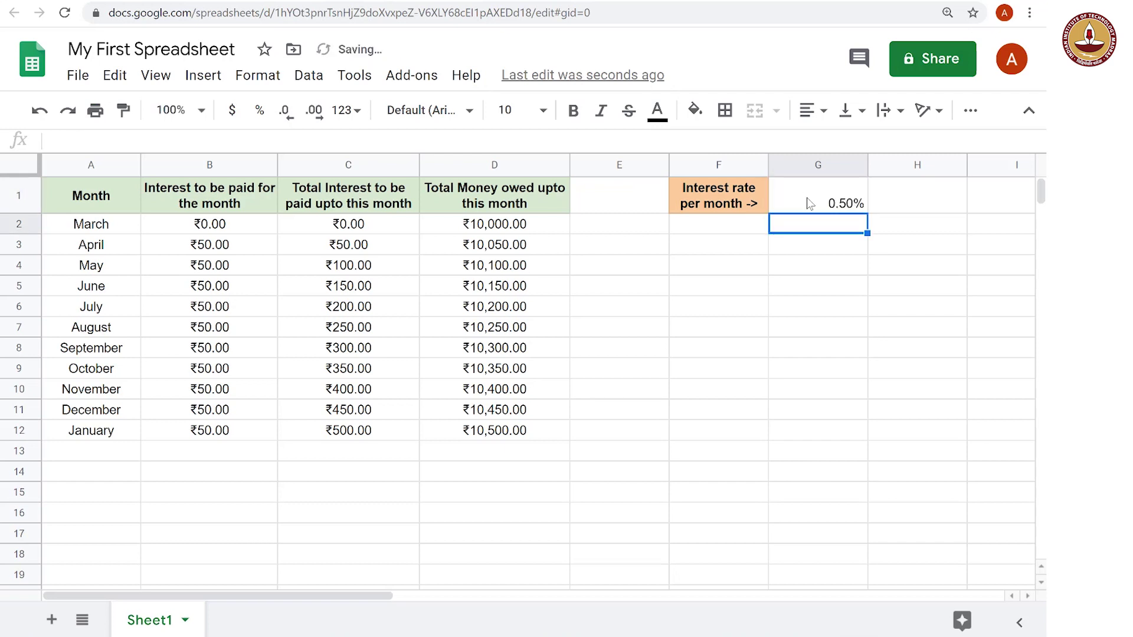
pyautogui.click(809, 204)
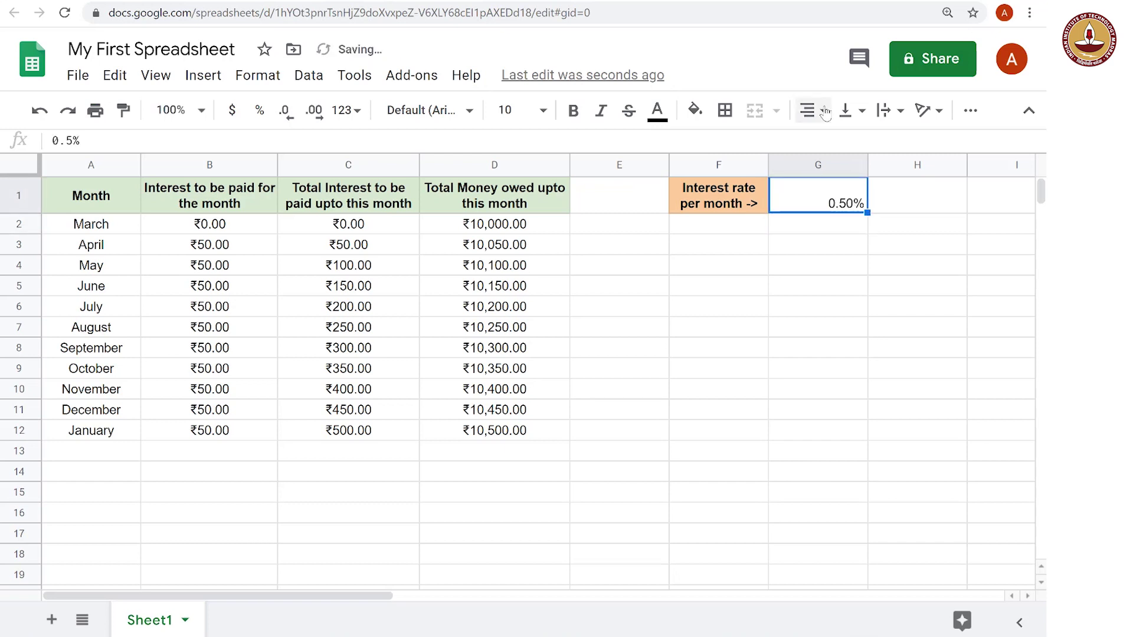
pyautogui.click(812, 109)
pyautogui.click(834, 145)
pyautogui.click(852, 109)
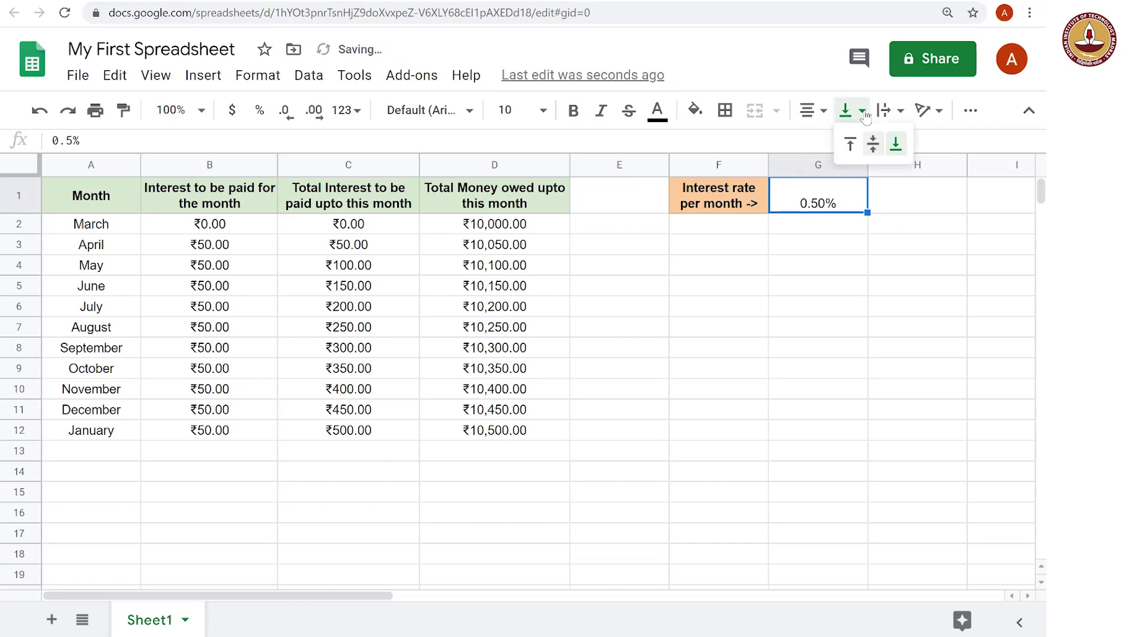
pyautogui.click(871, 144)
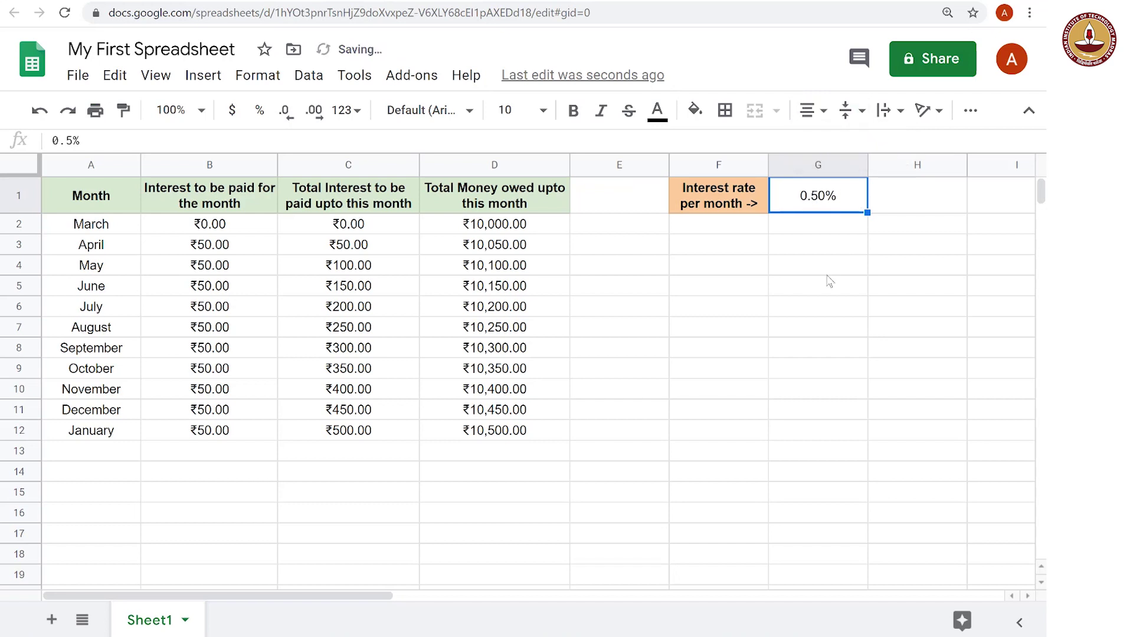
pyautogui.press('Return')
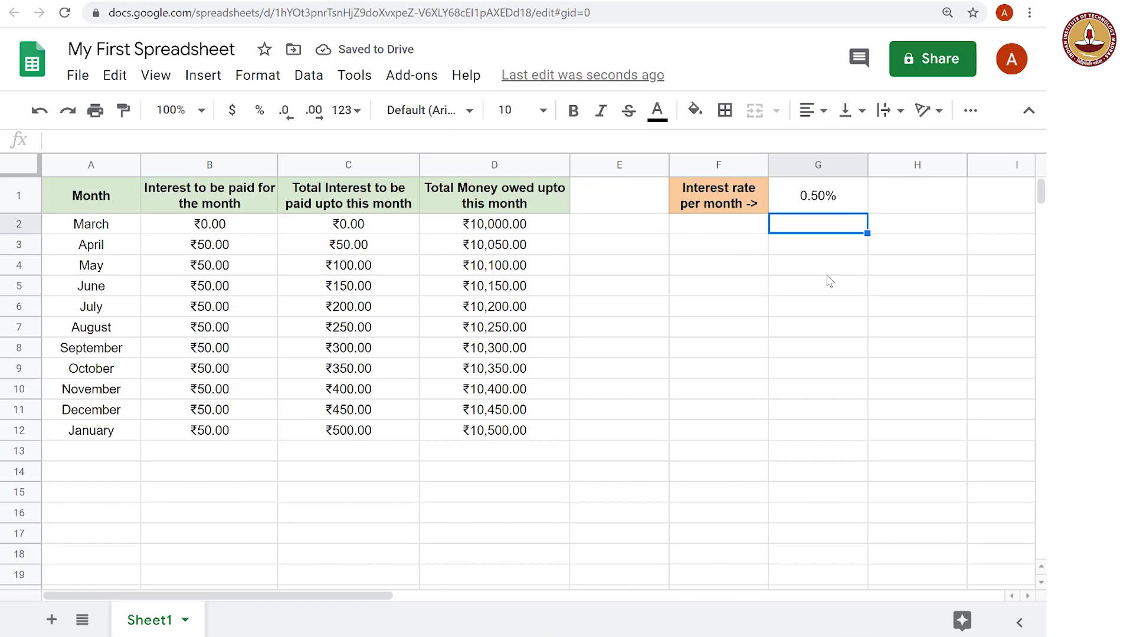
pyautogui.click(835, 203)
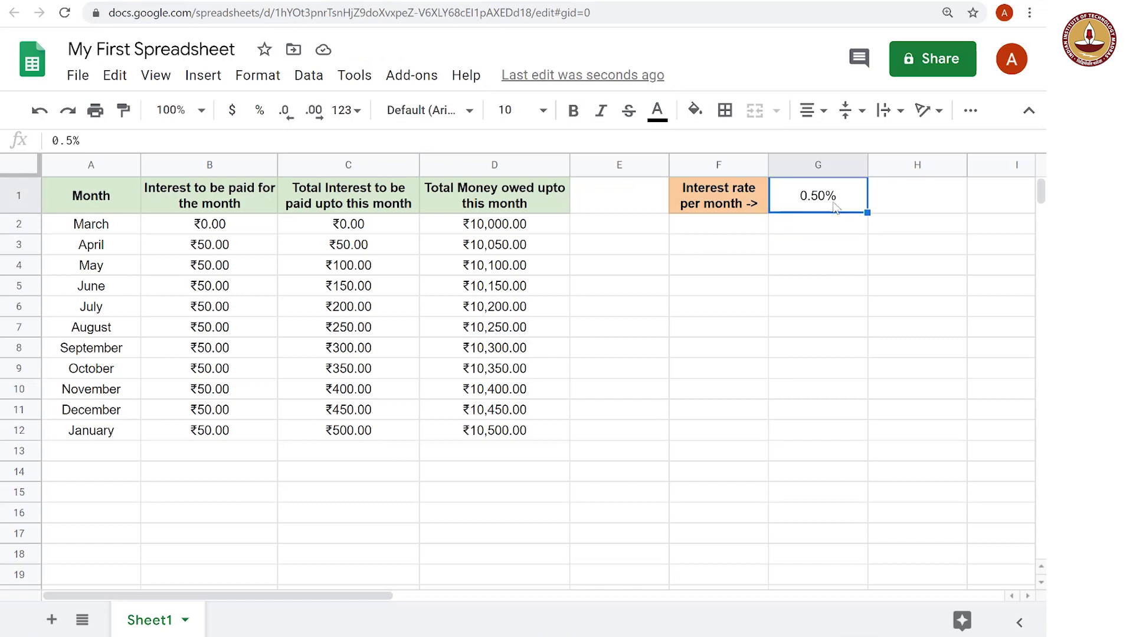
pyautogui.press('Left')
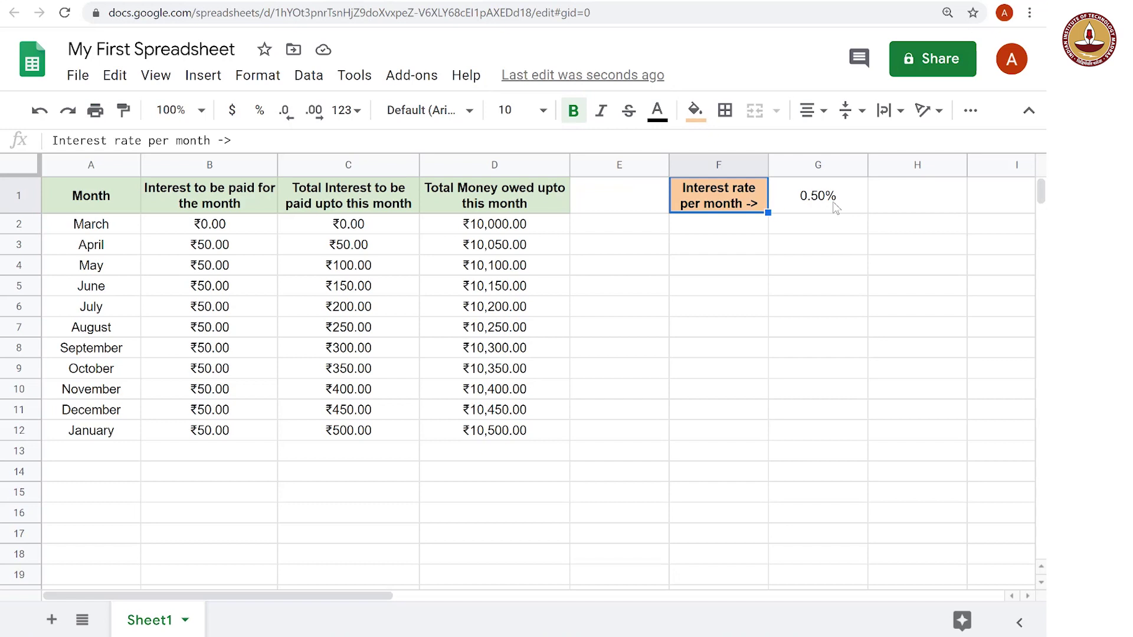
# Copy the styled F1 label and paste it into G1.
pyautogui.click(834, 207)
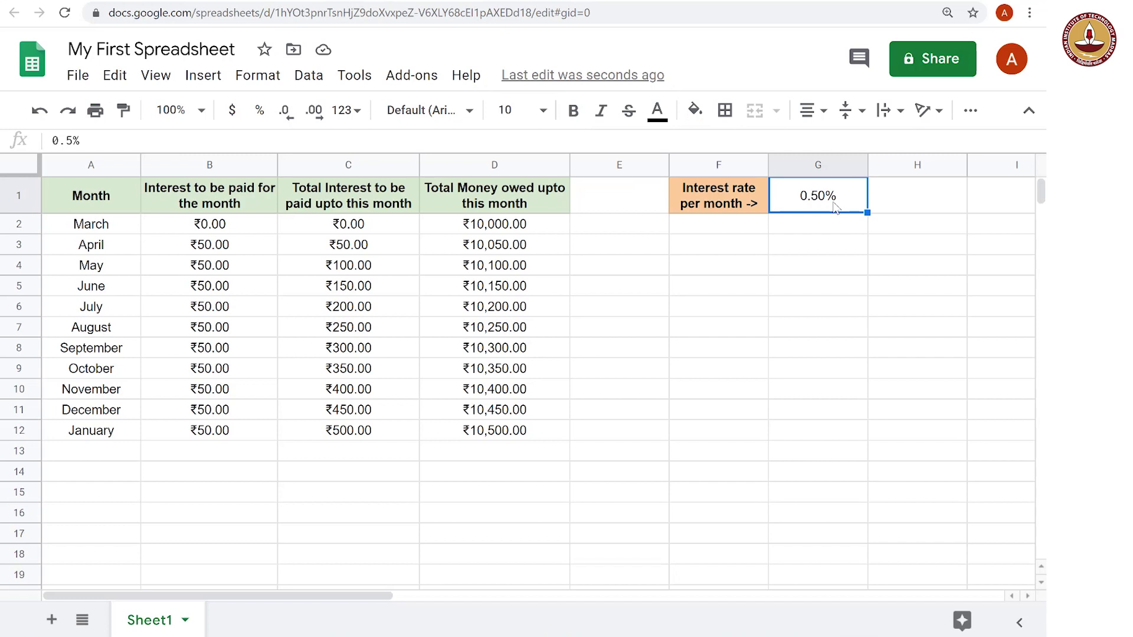
pyautogui.click(753, 206)
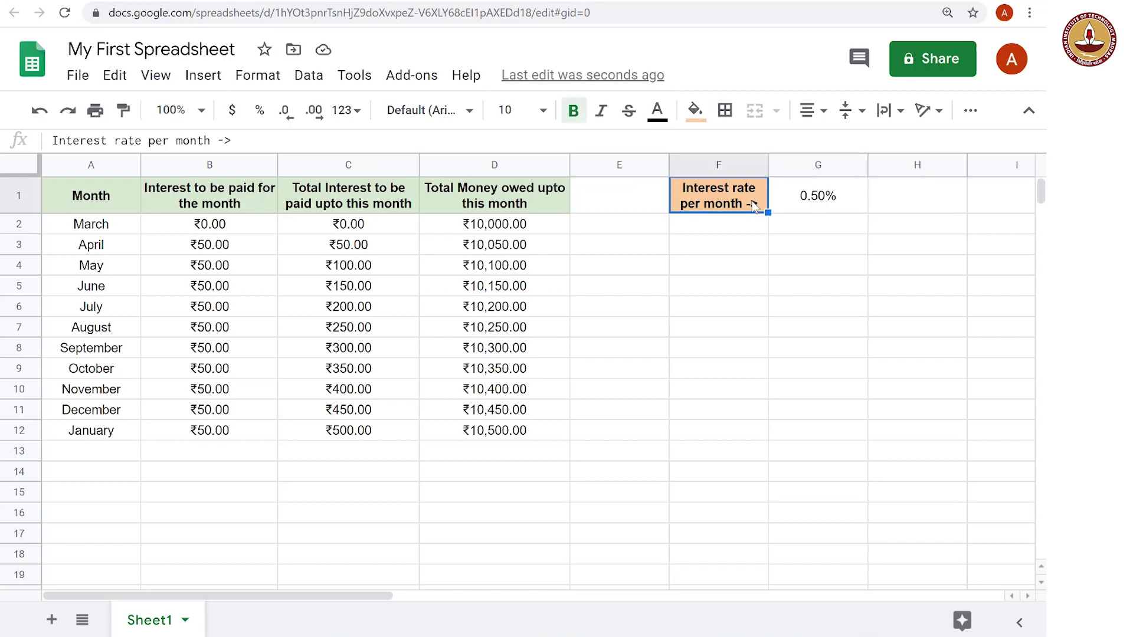
pyautogui.hotkey('ctrl', 'c')
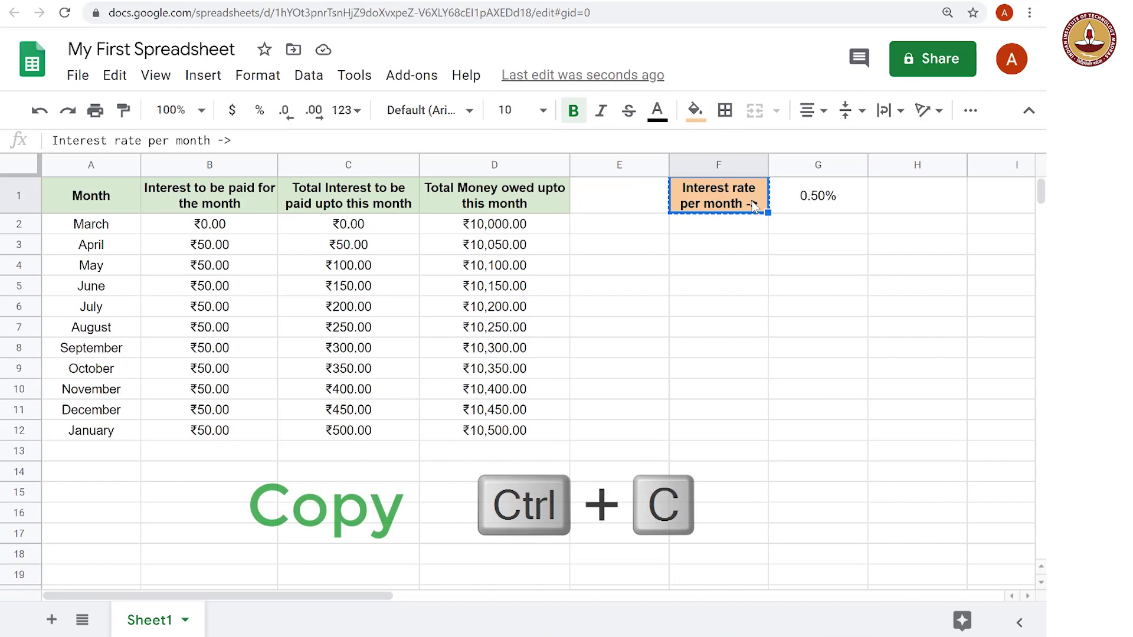
pyautogui.click(794, 206)
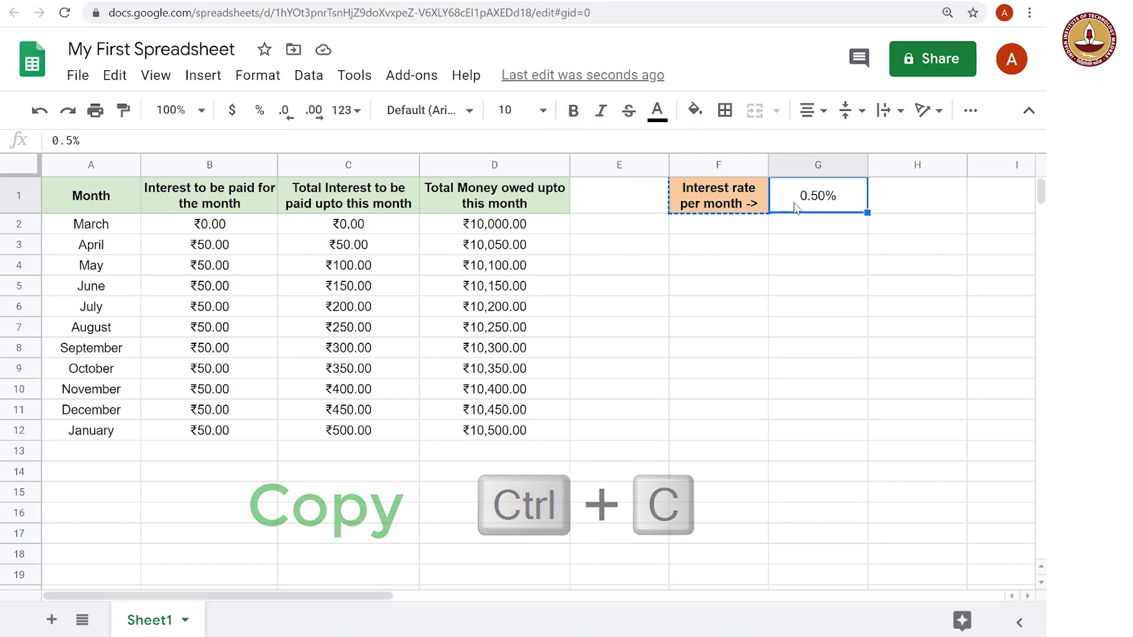
pyautogui.hotkey('ctrl', 'v')
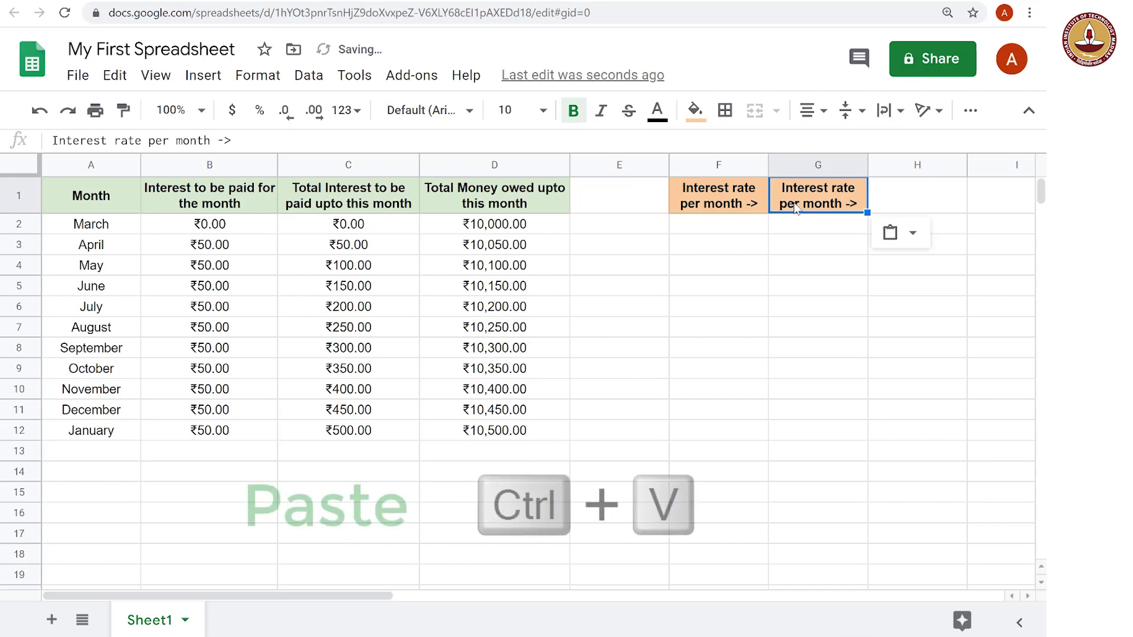
# Replace the pasted text in G1 with the rate 0.5%.
pyautogui.doubleClick(793, 203)
pyautogui.press('BackSpace')
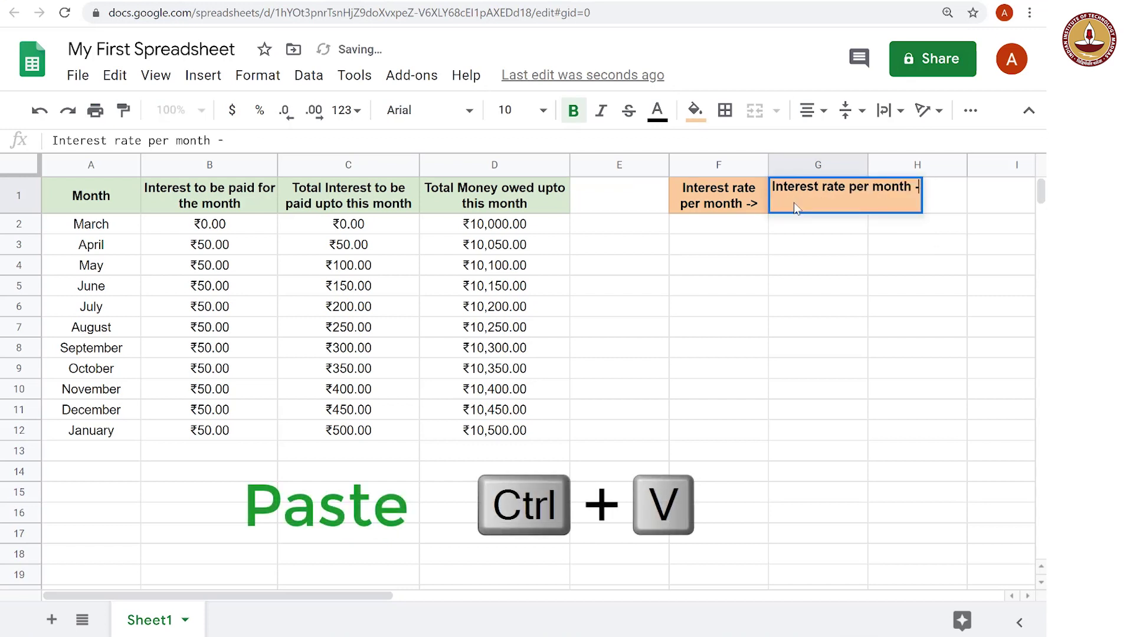
pyautogui.press('BackSpace')
pyautogui.press('BackSpace')
pyautogui.press('BackSpace')
pyautogui.press('BackSpace')
pyautogui.press('BackSpace')
pyautogui.press('BackSpace')
pyautogui.press('BackSpace')
pyautogui.press('BackSpace')
pyautogui.press('BackSpace')
pyautogui.press('BackSpace')
pyautogui.press('BackSpace')
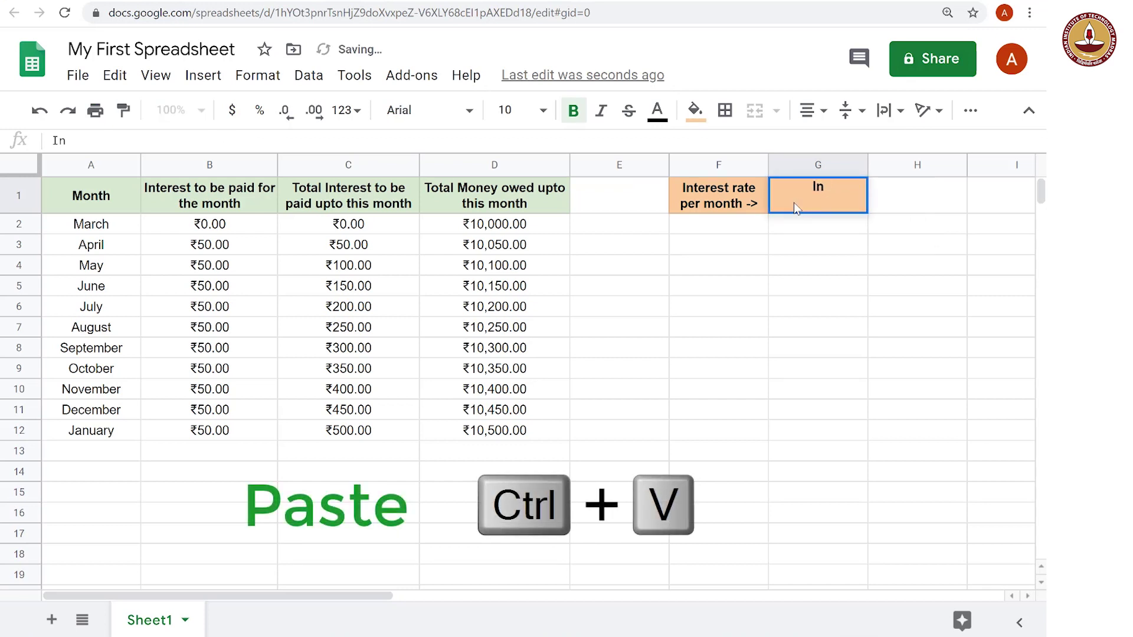
pyautogui.press('BackSpace')
pyautogui.press('BackSpace')
pyautogui.write('0')
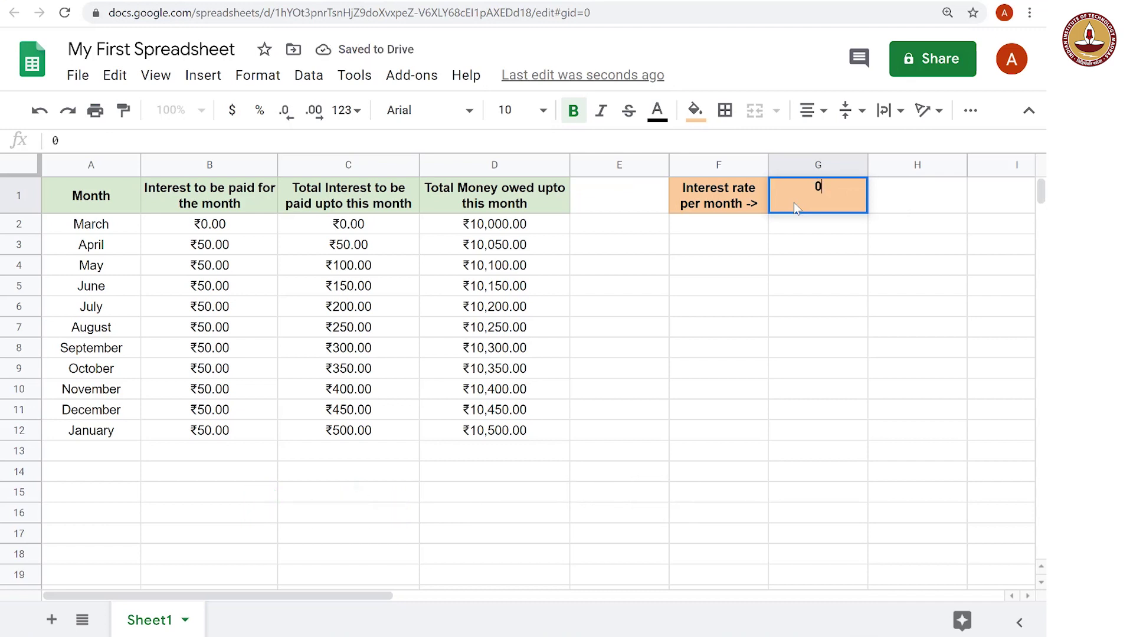
pyautogui.write('.5%')
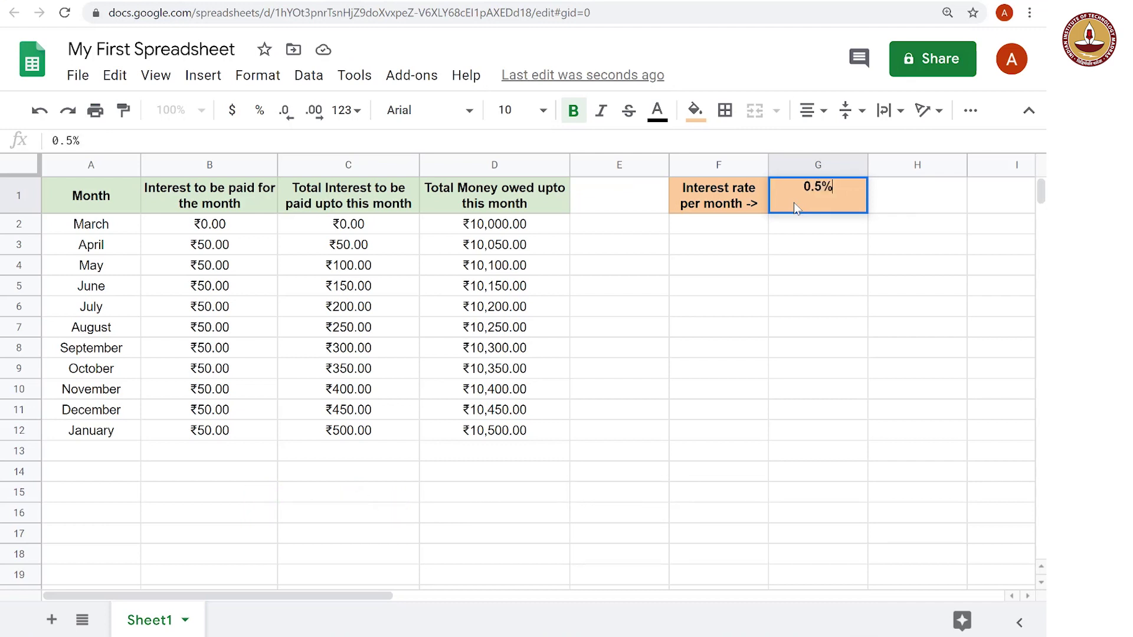
pyautogui.press('Return')
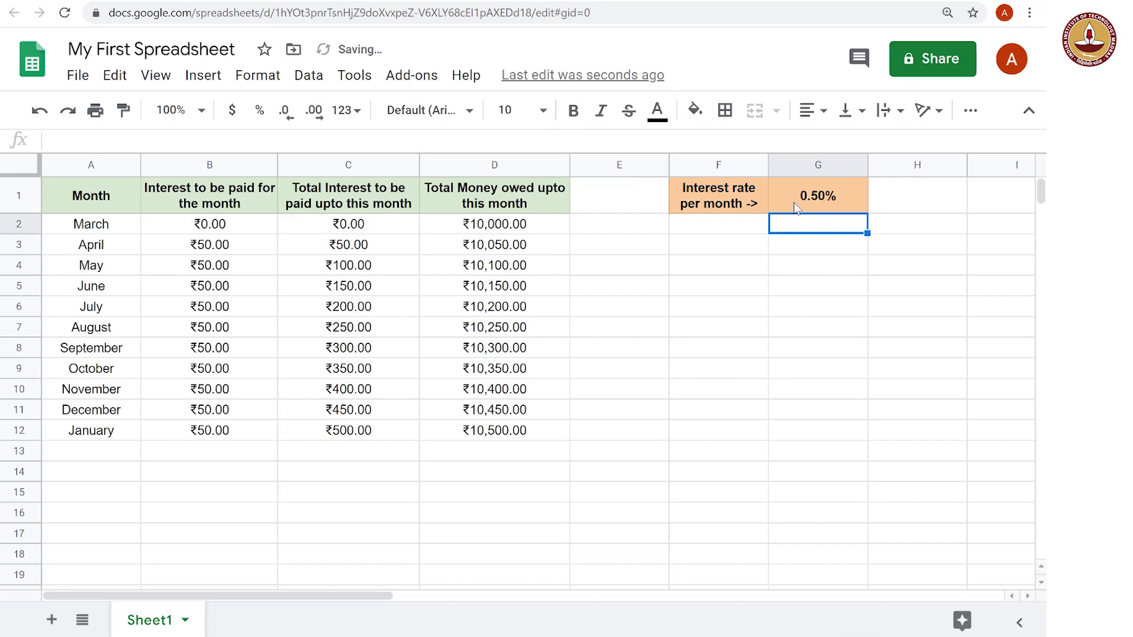
pyautogui.press('Left')
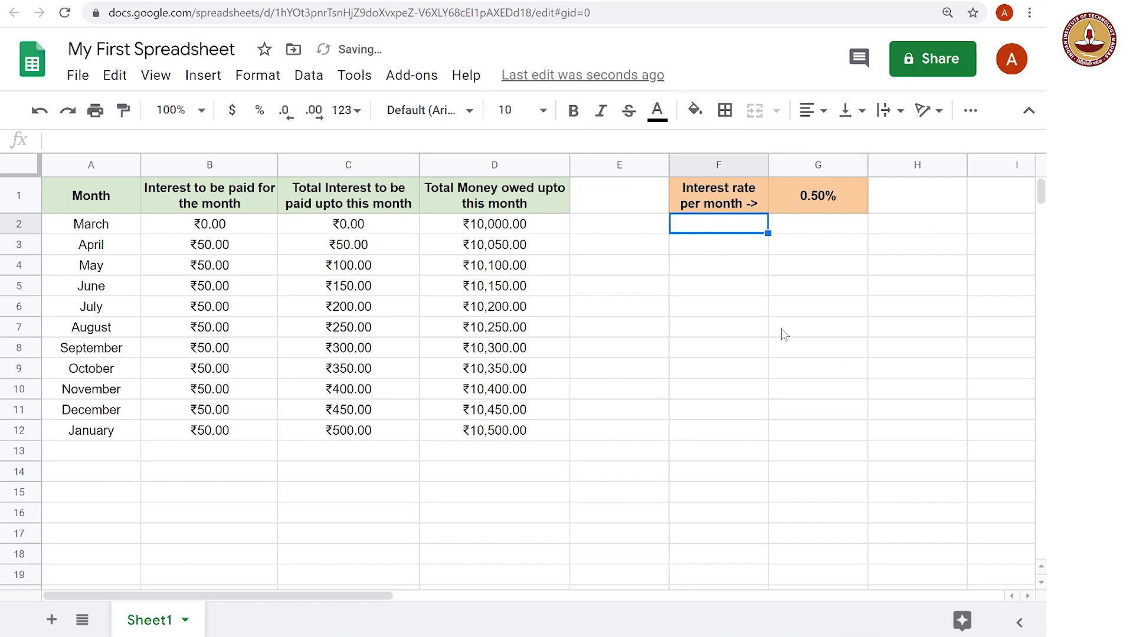
# Replace the fixed 0.5/100 in B3's formula with $G$1, giving =D$2*$G$1.
pyautogui.click(239, 247)
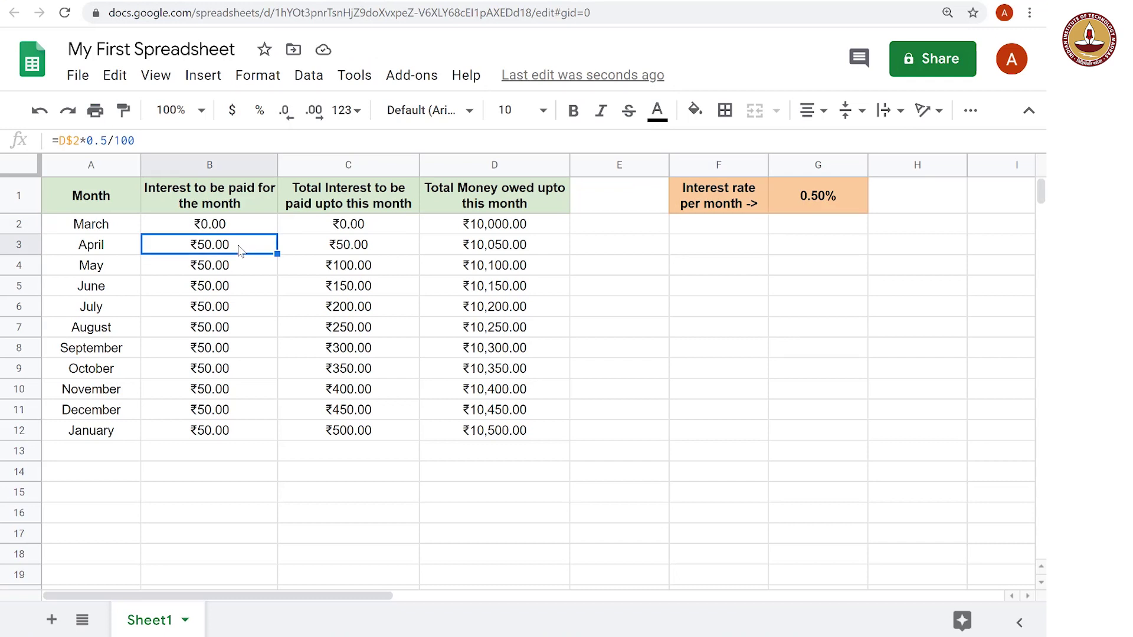
pyautogui.click(795, 202)
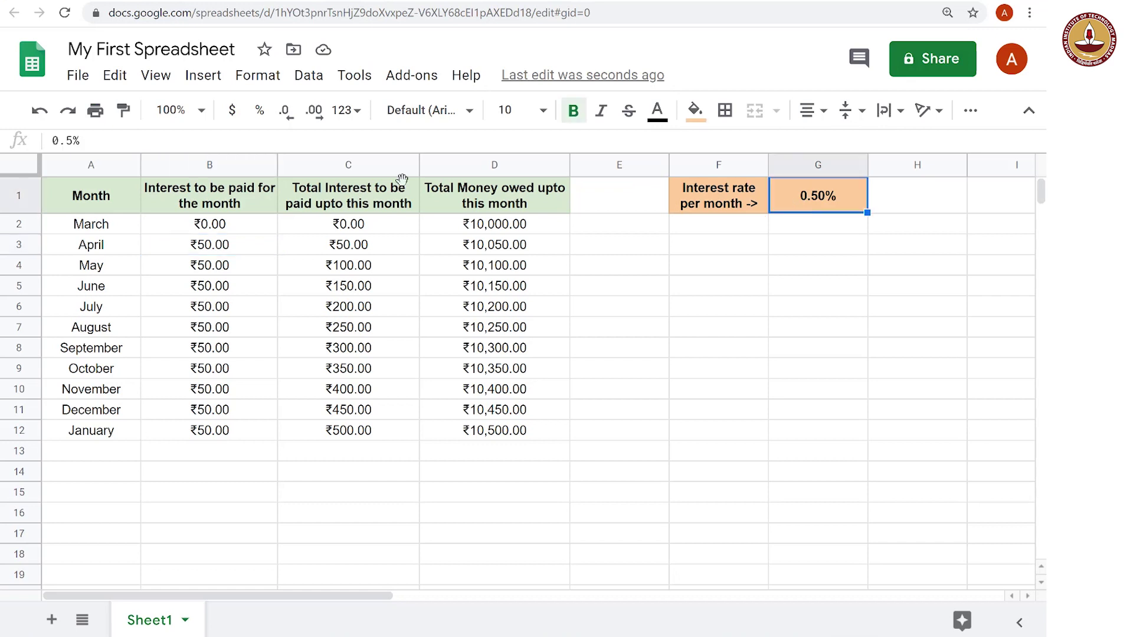
pyautogui.click(226, 244)
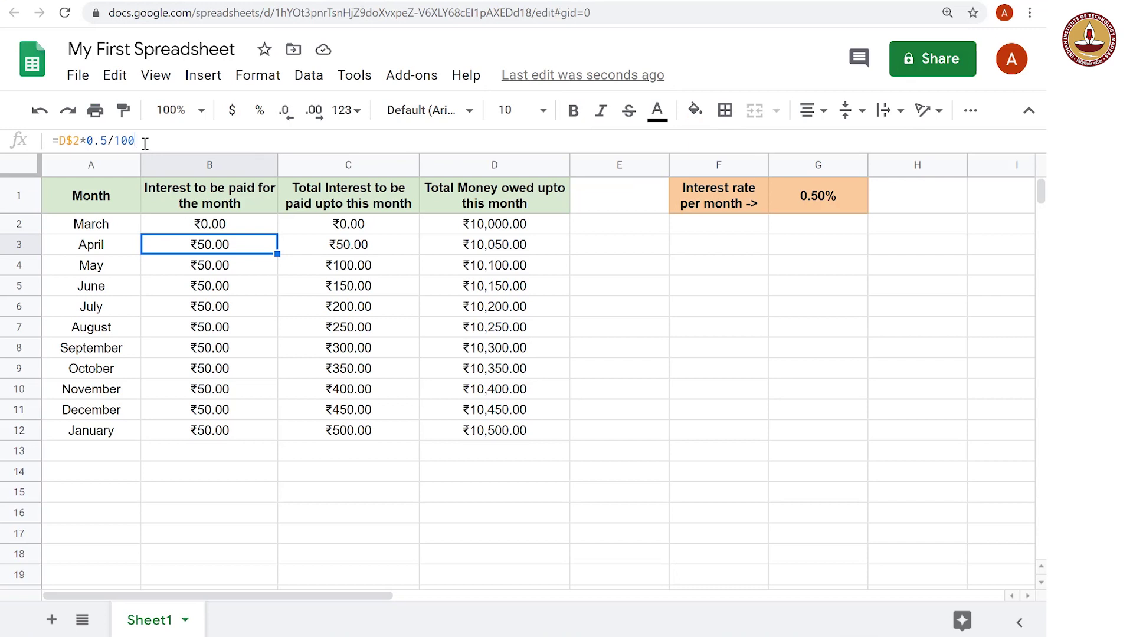
pyautogui.moveTo(140, 141); pyautogui.dragTo(89, 141)
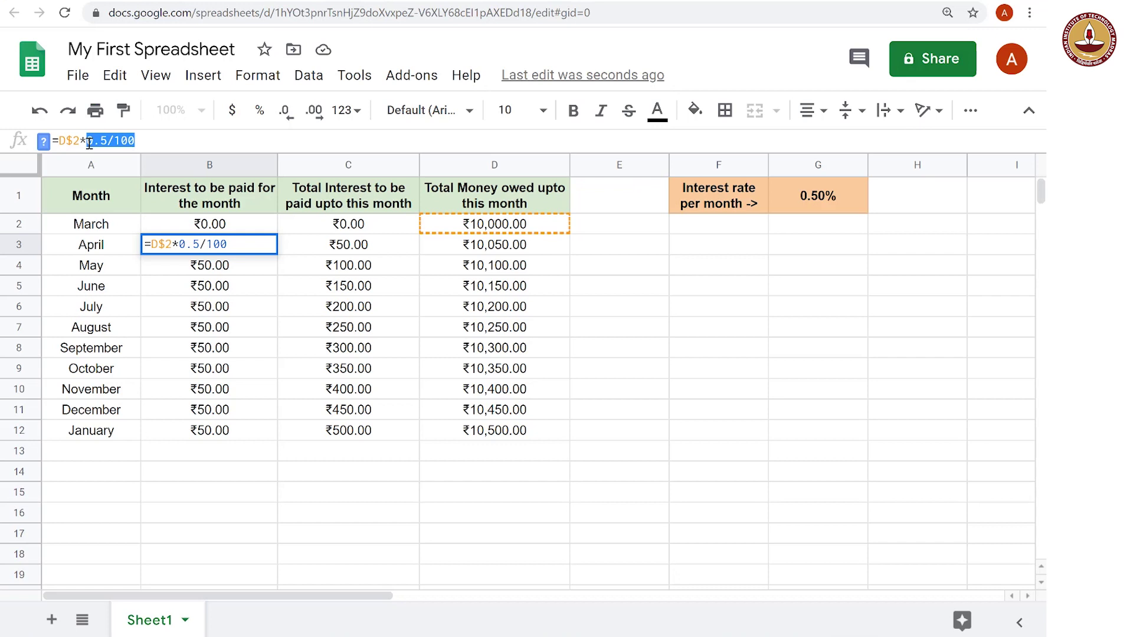
pyautogui.write('G')
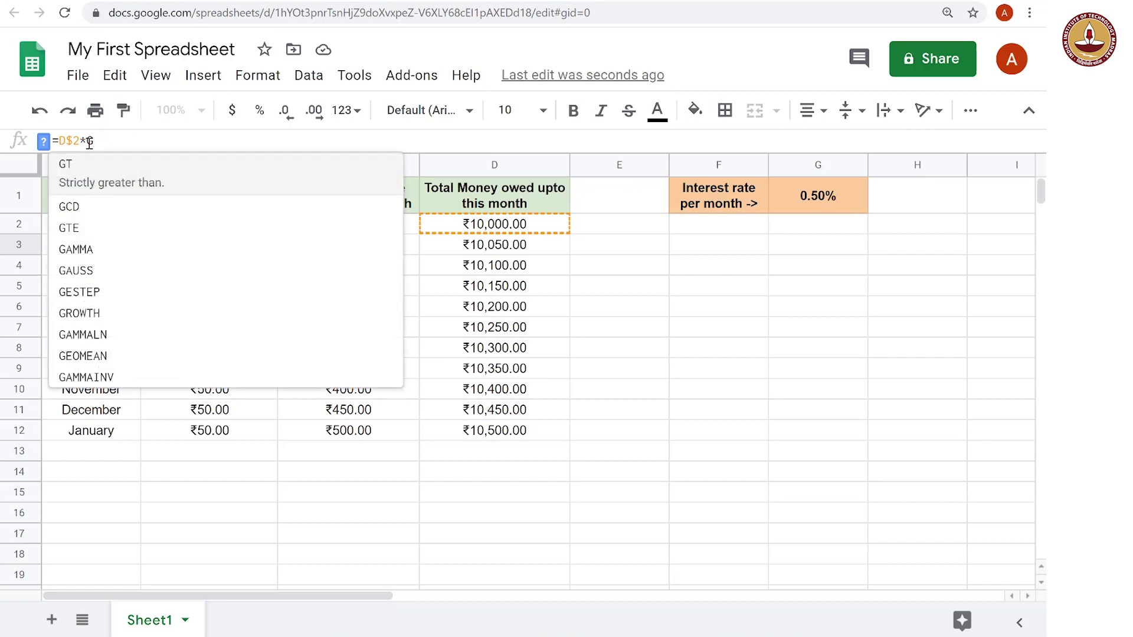
pyautogui.write('$1')
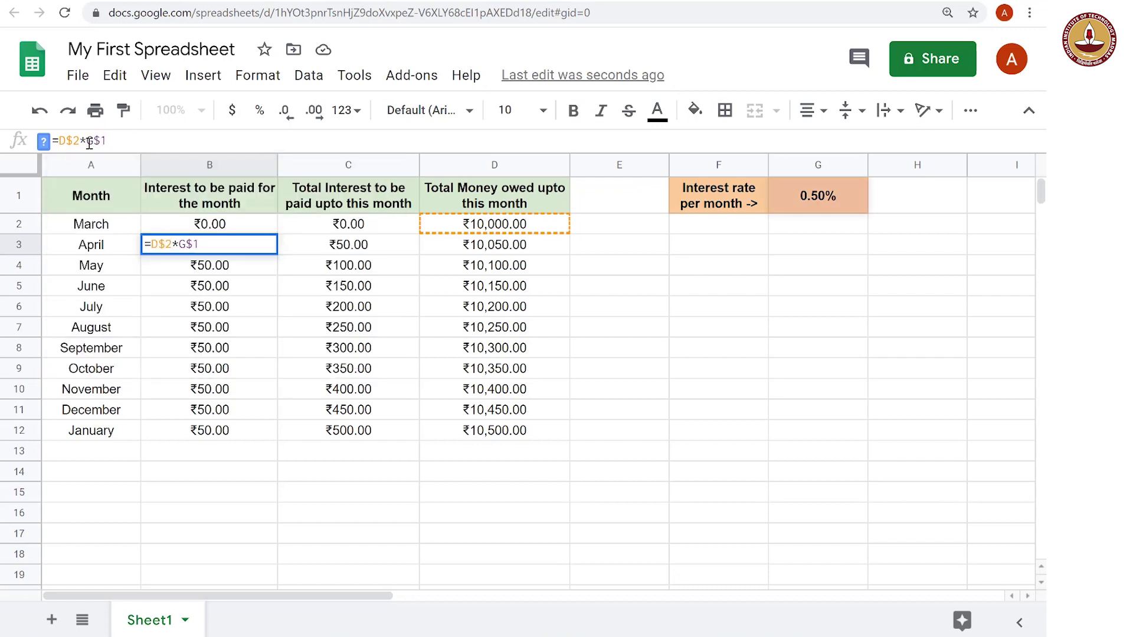
pyautogui.press('Left')
pyautogui.write('$')
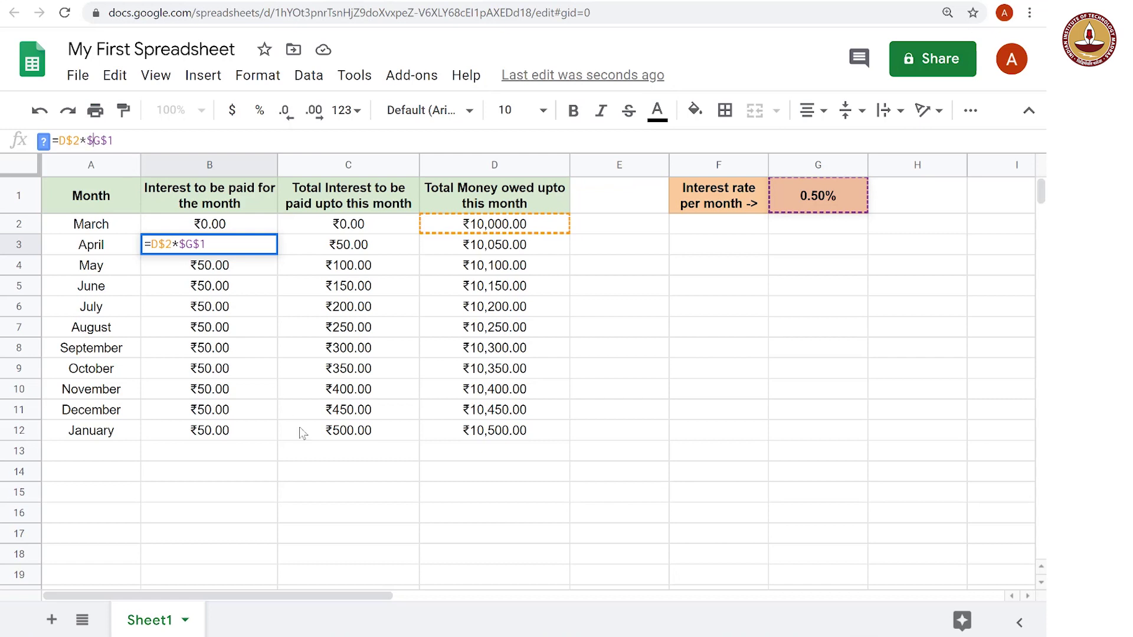
pyautogui.press('Return')
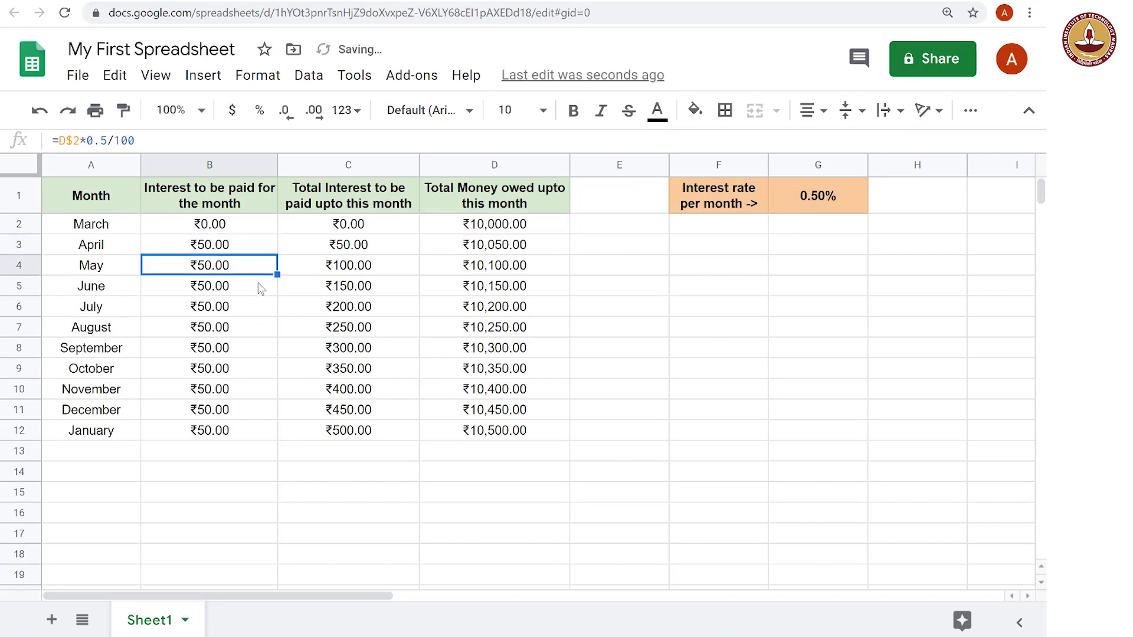
pyautogui.click(247, 248)
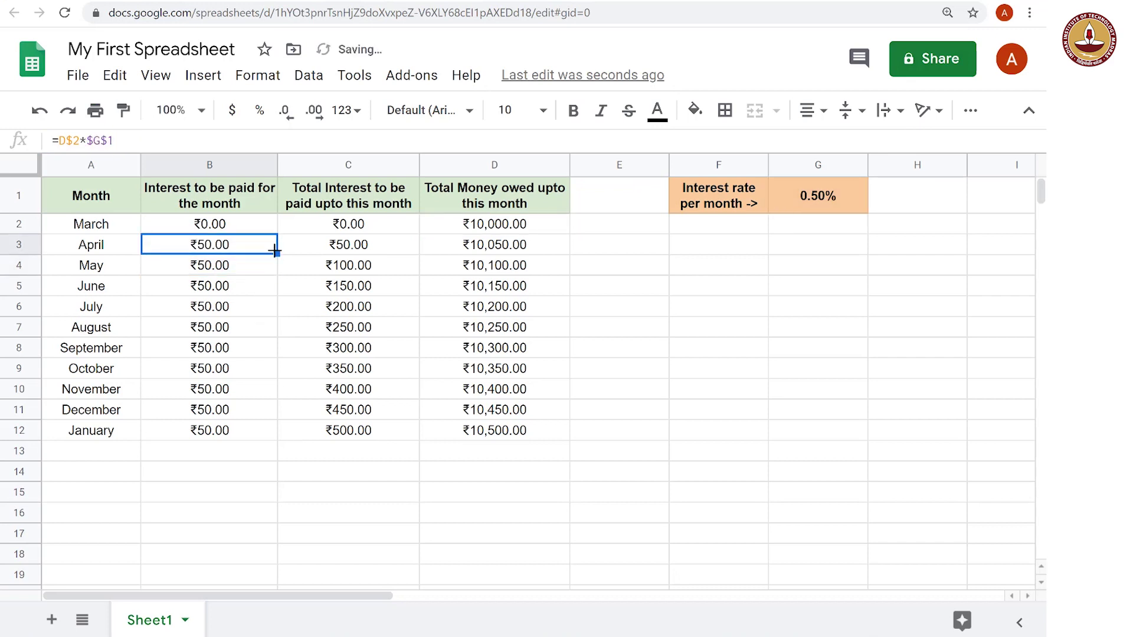
# Fill =D$2*$G$1 from B3 through B12, then spot-check May and April.
pyautogui.moveTo(277, 255); pyautogui.dragTo(262, 431)
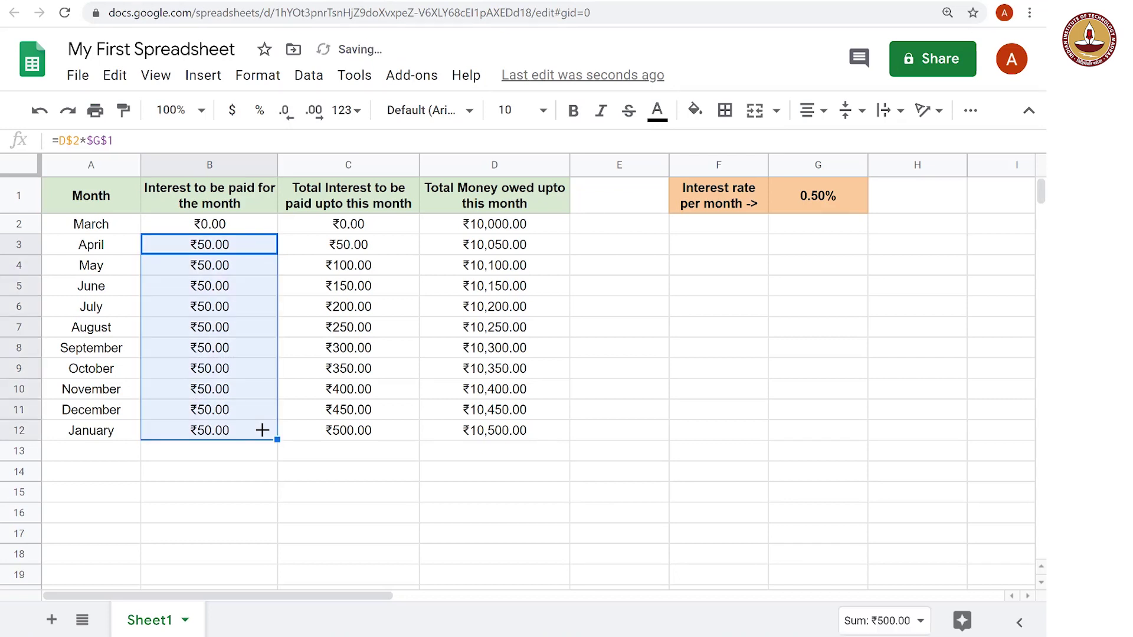
pyautogui.click(259, 460)
pyautogui.click(243, 265)
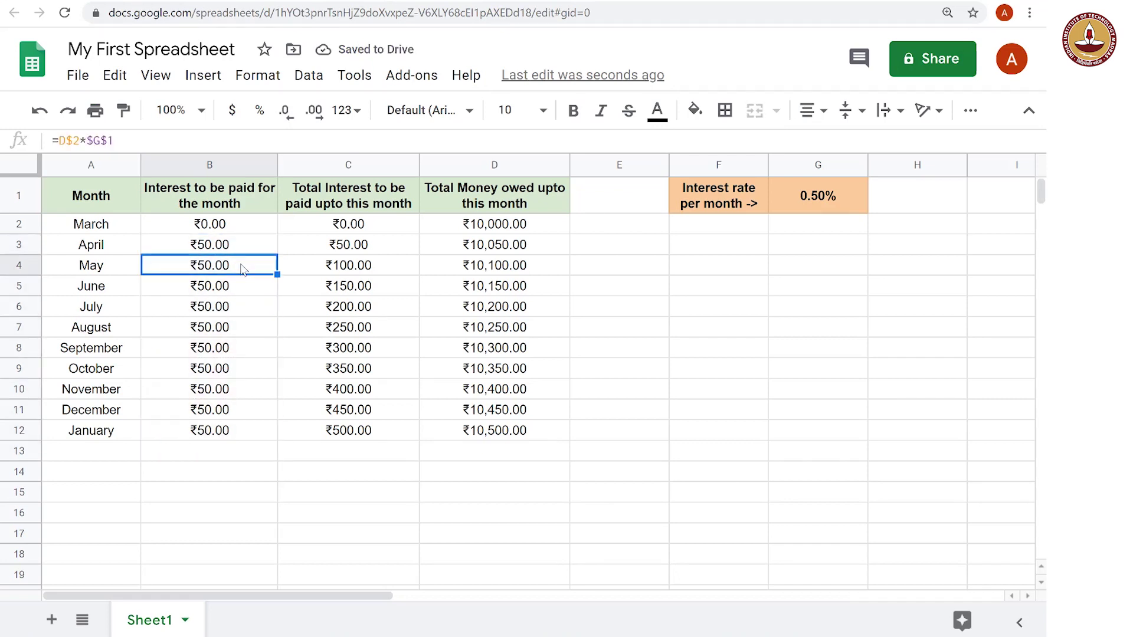
pyautogui.press('Down')
pyautogui.press('Down')
pyautogui.press('Down')
pyautogui.press('Down')
pyautogui.press('Down')
pyautogui.press('Down')
pyautogui.press('Down')
pyautogui.press('Up')
pyautogui.press('Up')
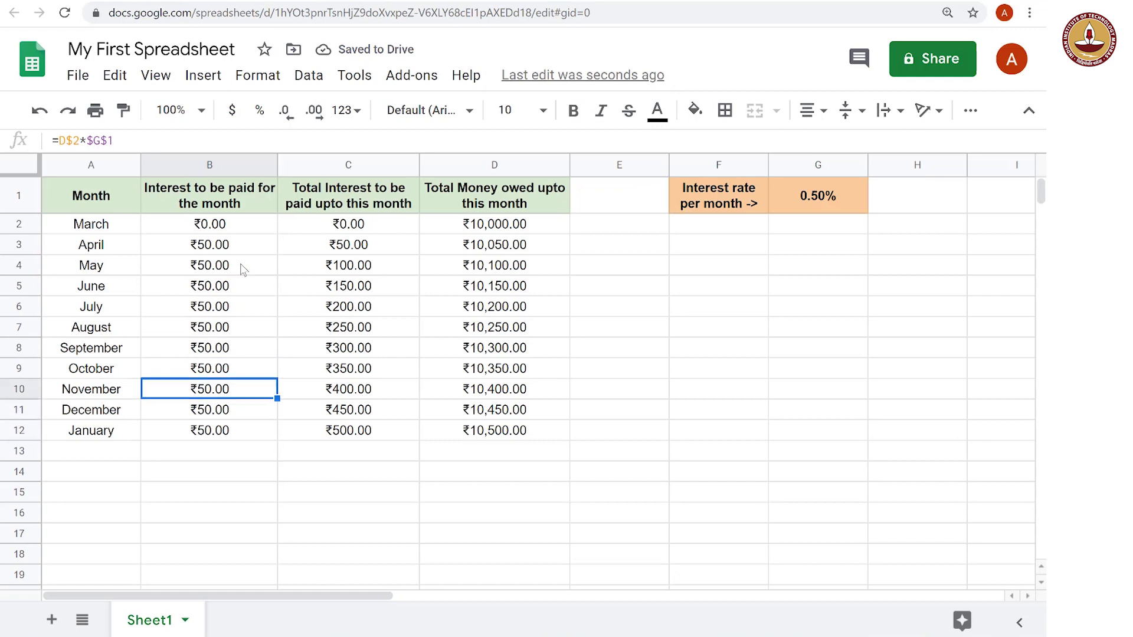
pyautogui.press('Up')
pyautogui.press('Up')
pyautogui.press('Up')
pyautogui.press('Up')
pyautogui.press('Up')
pyautogui.press('Up')
pyautogui.press('Up')
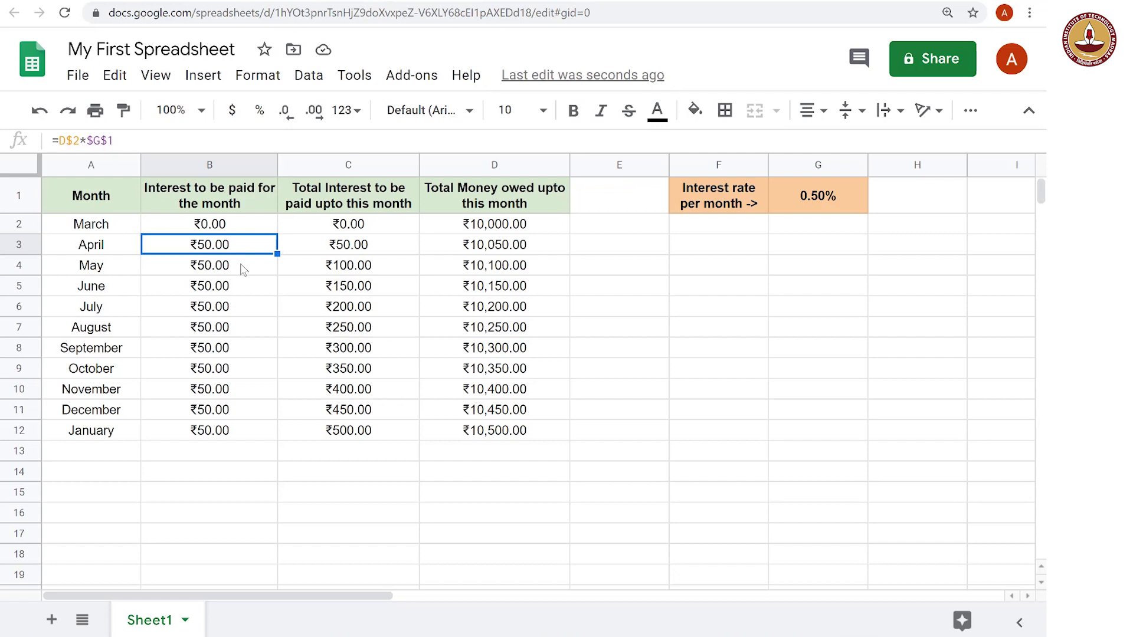
# Enter the label 'Principal ->' in F2 and 10000 in G2.
pyautogui.click(712, 224)
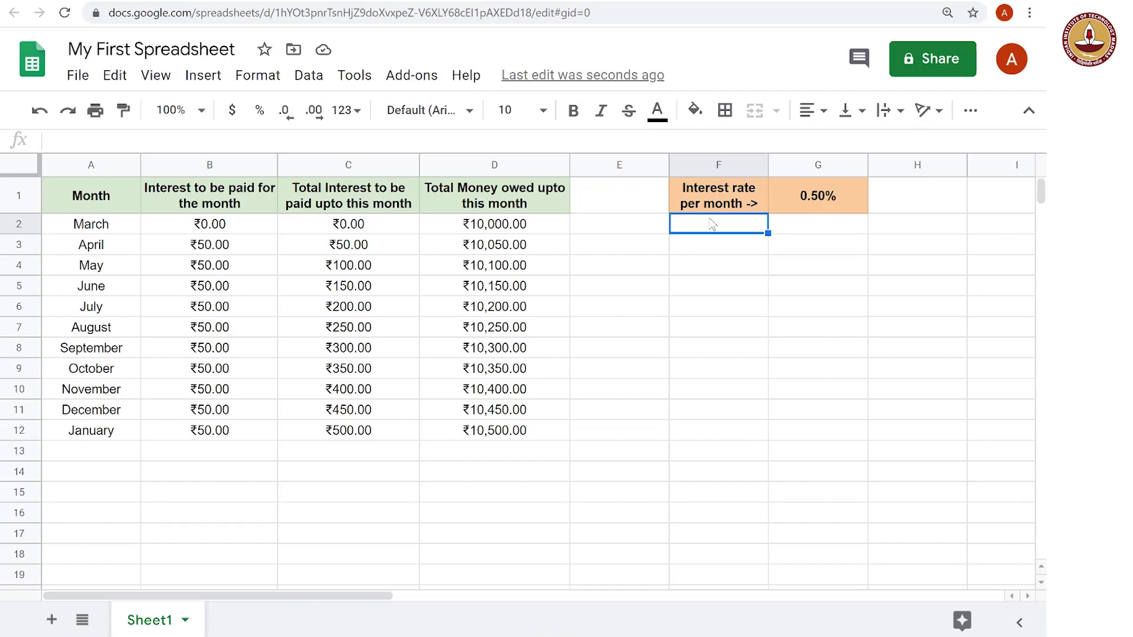
pyautogui.write('Prin')
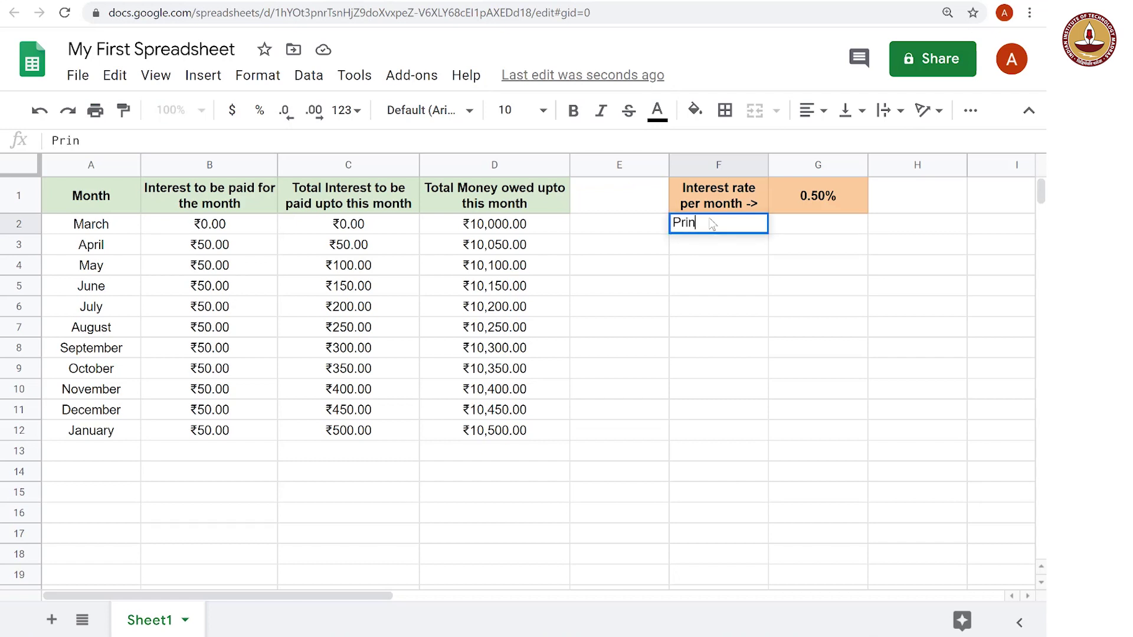
pyautogui.write('cipal -')
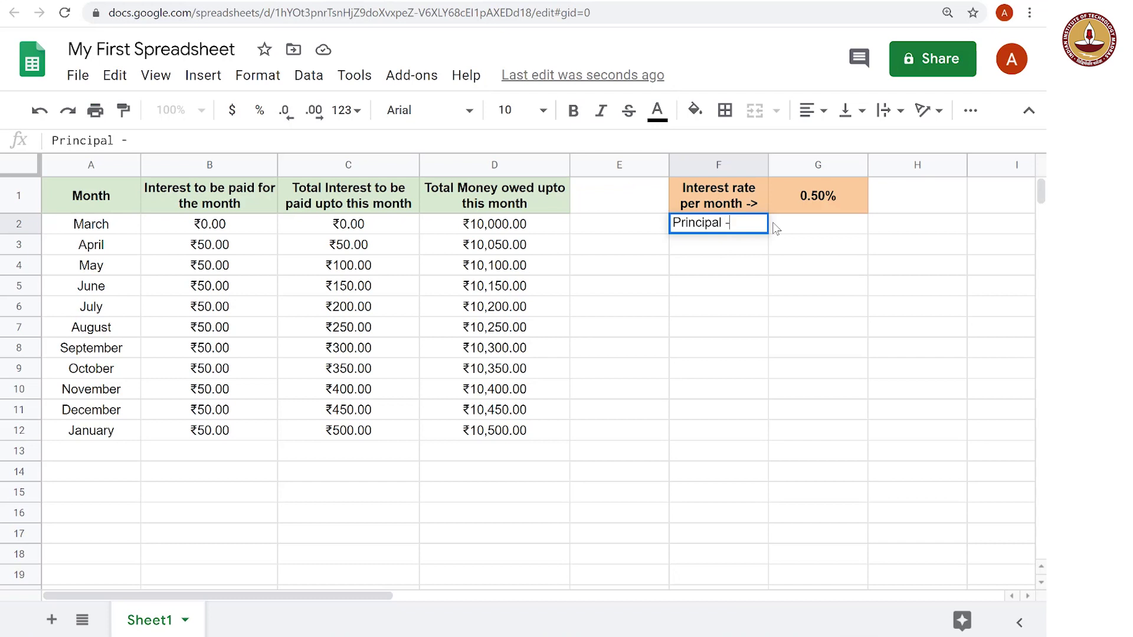
pyautogui.write('>')
pyautogui.press('Return')
pyautogui.click(805, 227)
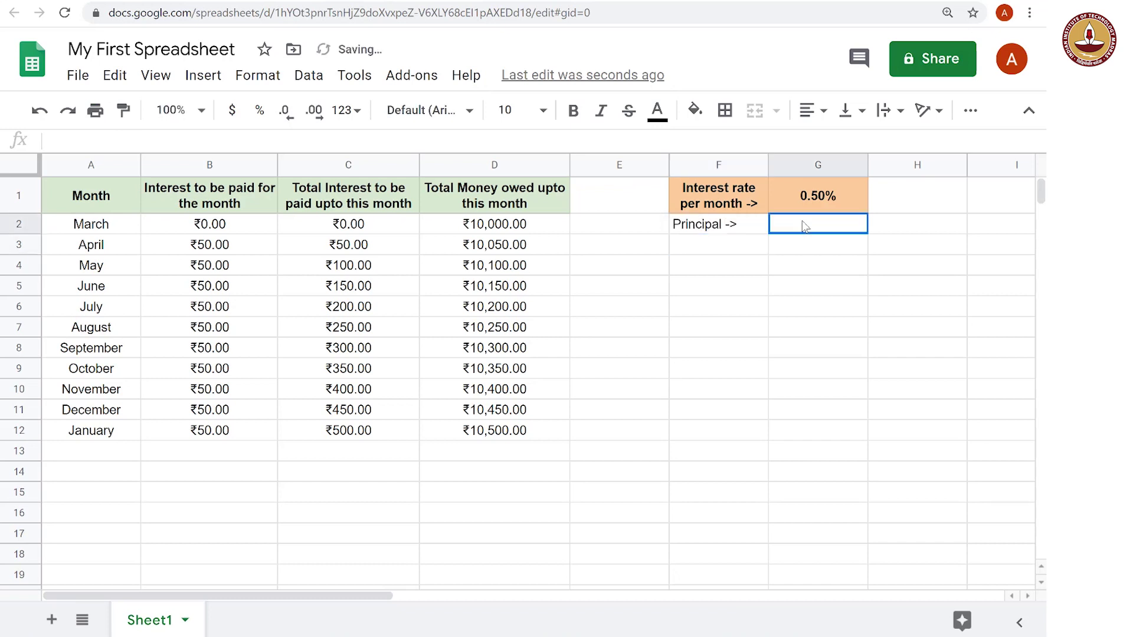
pyautogui.write('10')
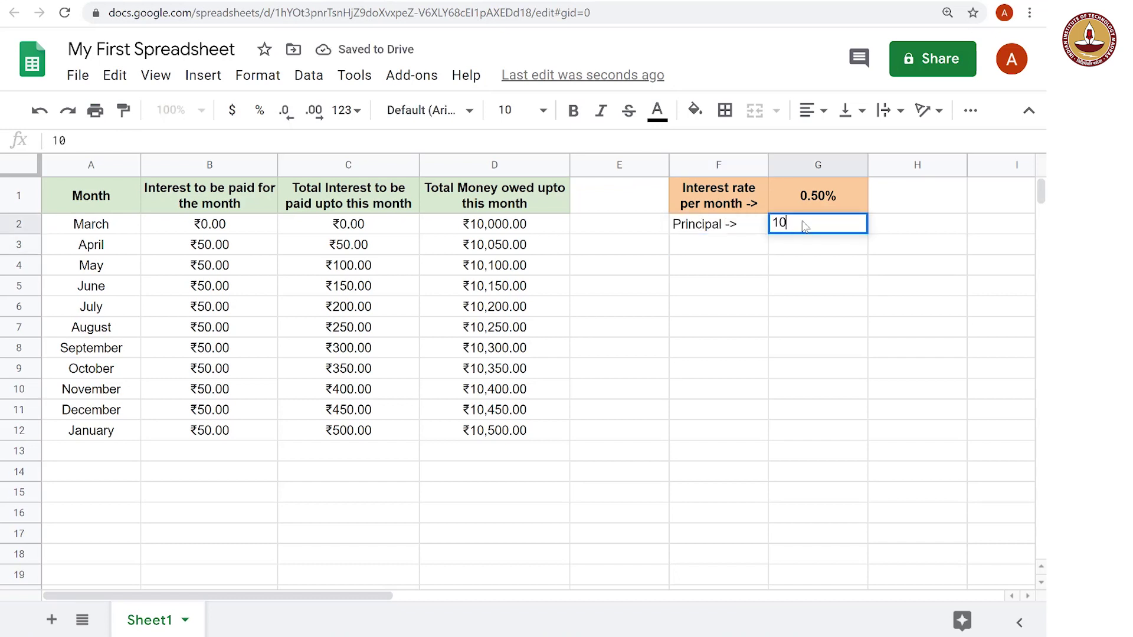
pyautogui.write('000')
pyautogui.press('Return')
# Copy D2's rupee-formatted amount to reuse its formatting on G2.
pyautogui.click(504, 229)
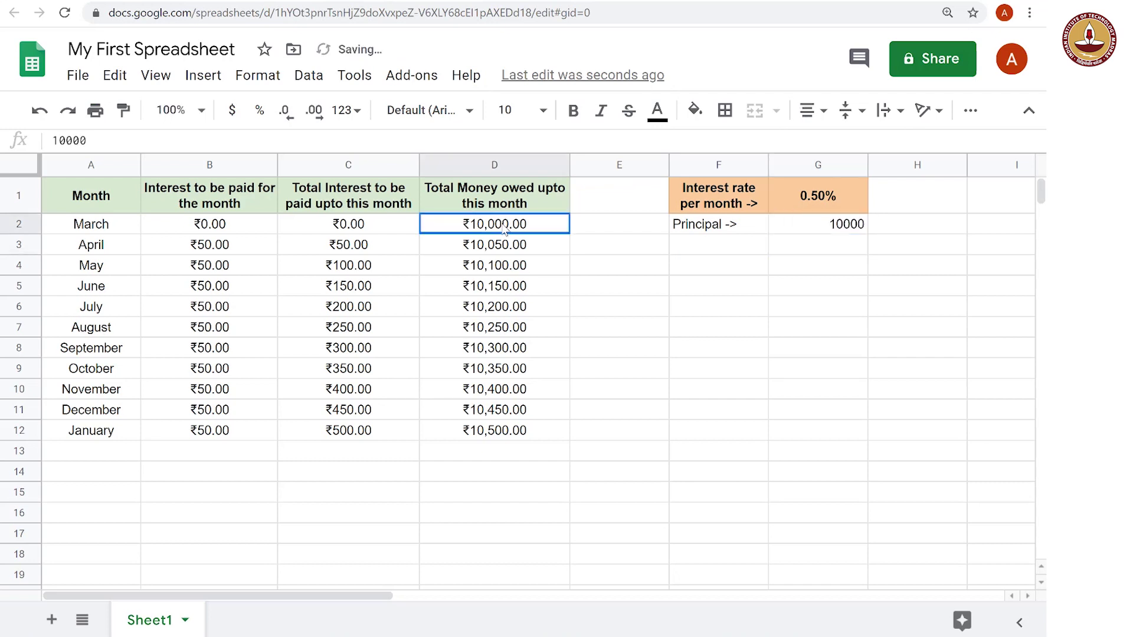
pyautogui.hotkey('ctrl', 'c')
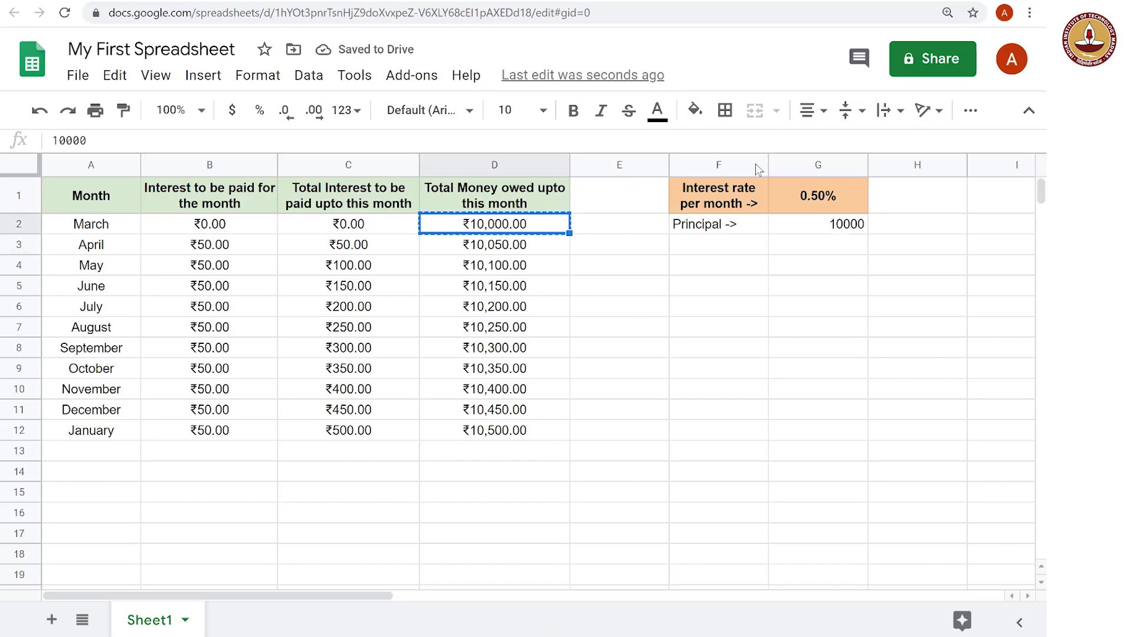
pyautogui.click(815, 225)
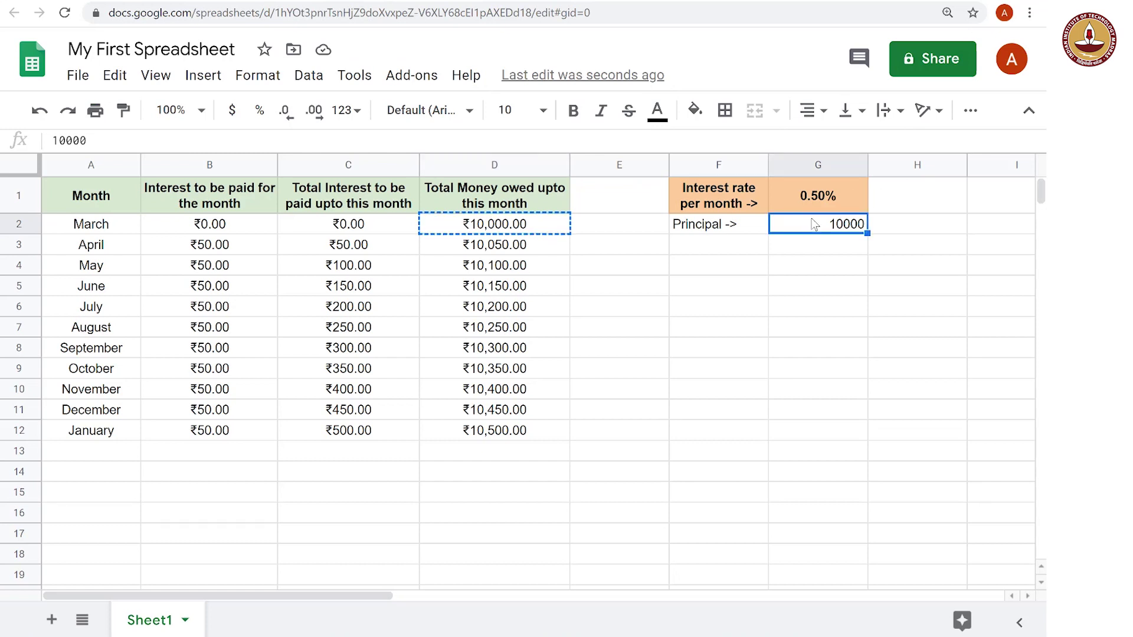
# Paste D2's rupee formatting into G2, then copy the styled F1 label.
pyautogui.hotkey('ctrl', 'alt', 'v')
pyautogui.click(752, 228)
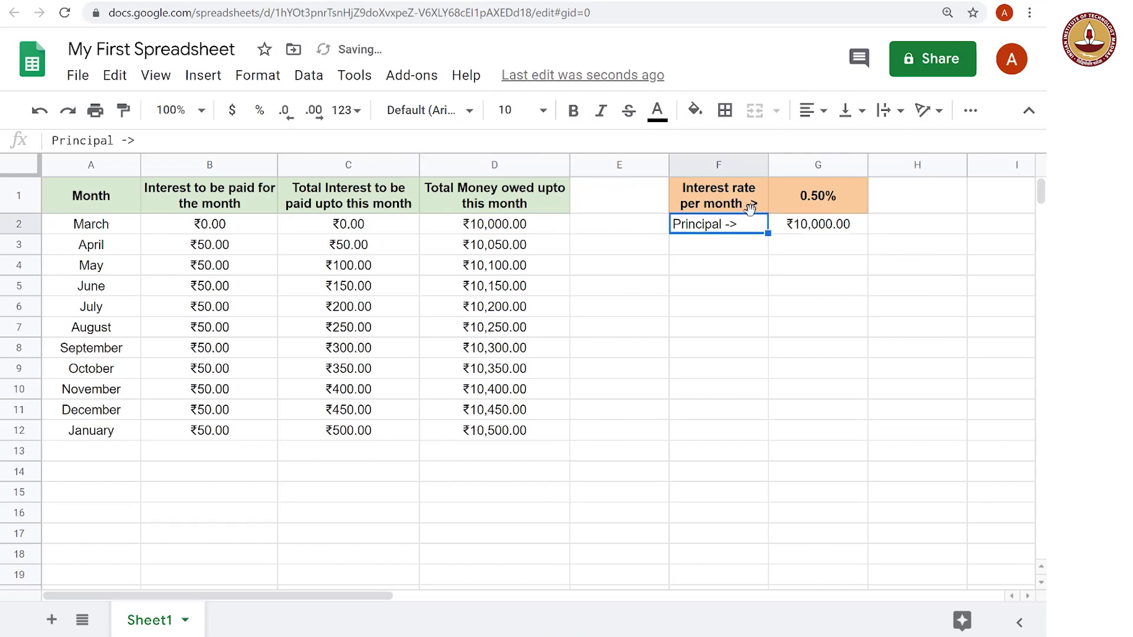
pyautogui.click(754, 206)
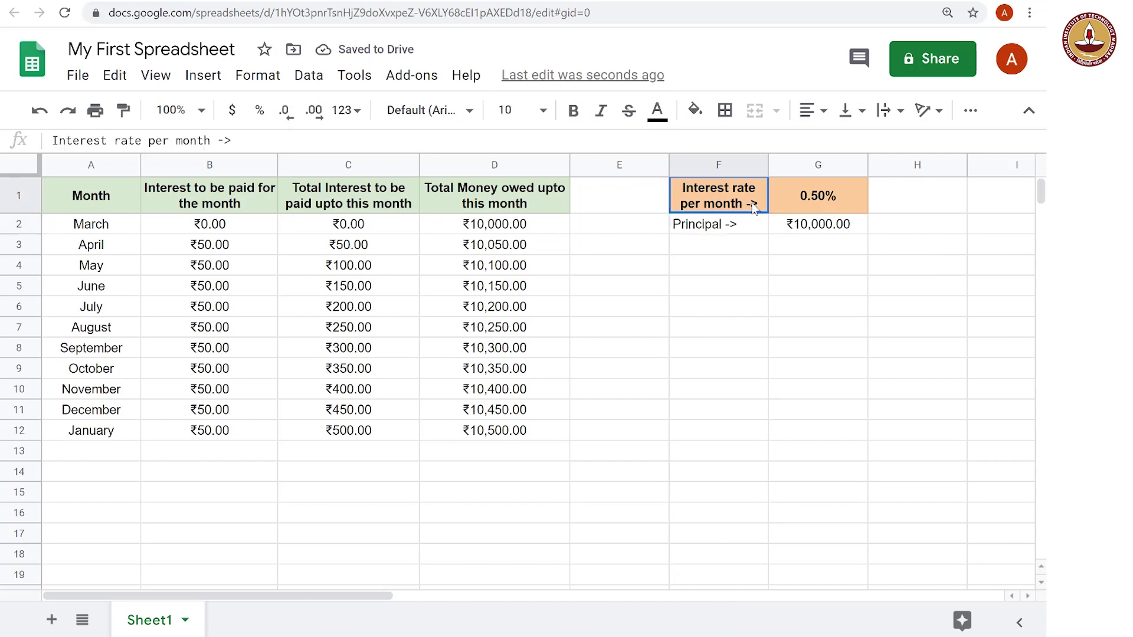
pyautogui.hotkey('ctrl', 'c')
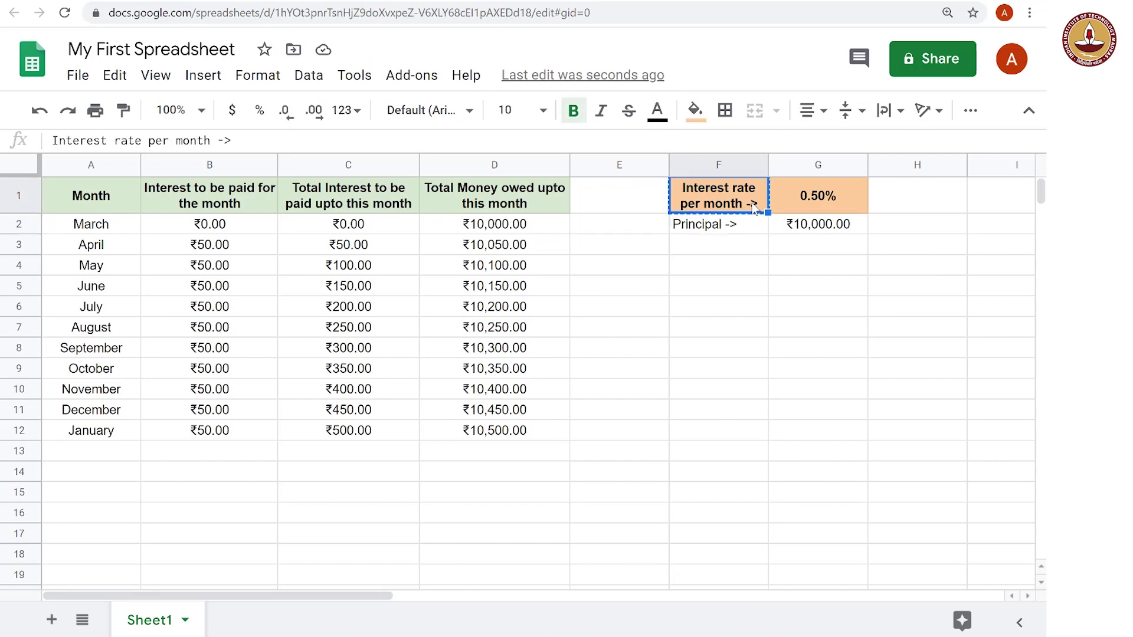
# Paste only F1's formatting onto F2:G2 with Paste special.
pyautogui.click(757, 225)
pyautogui.keyDown('shift'); pyautogui.click(817, 224); pyautogui.keyUp('shift')
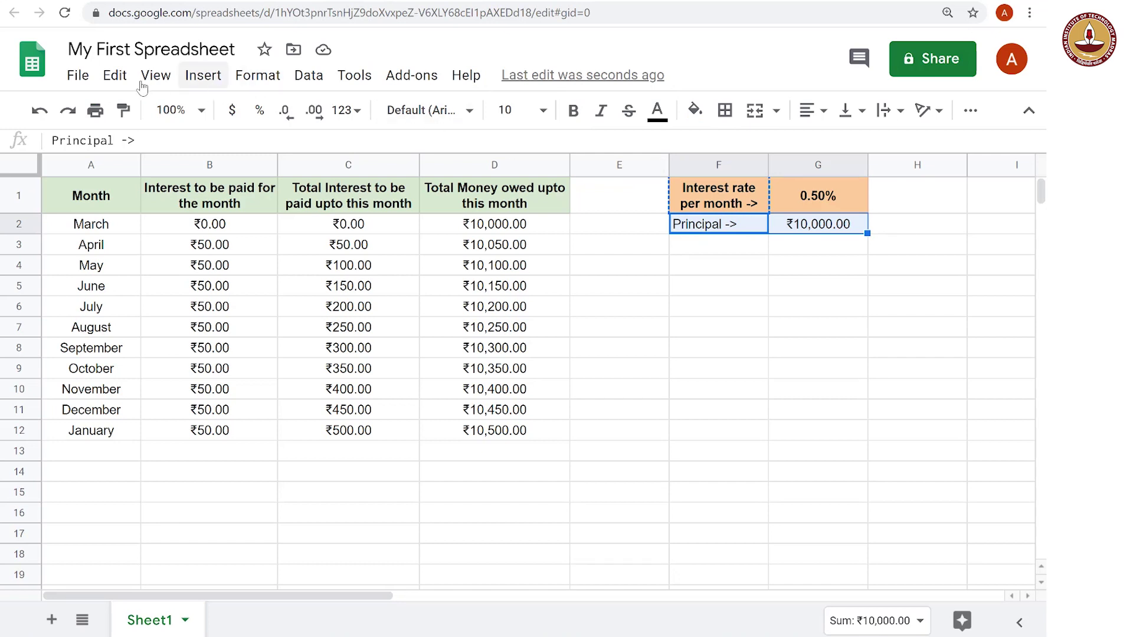
pyautogui.click(116, 75)
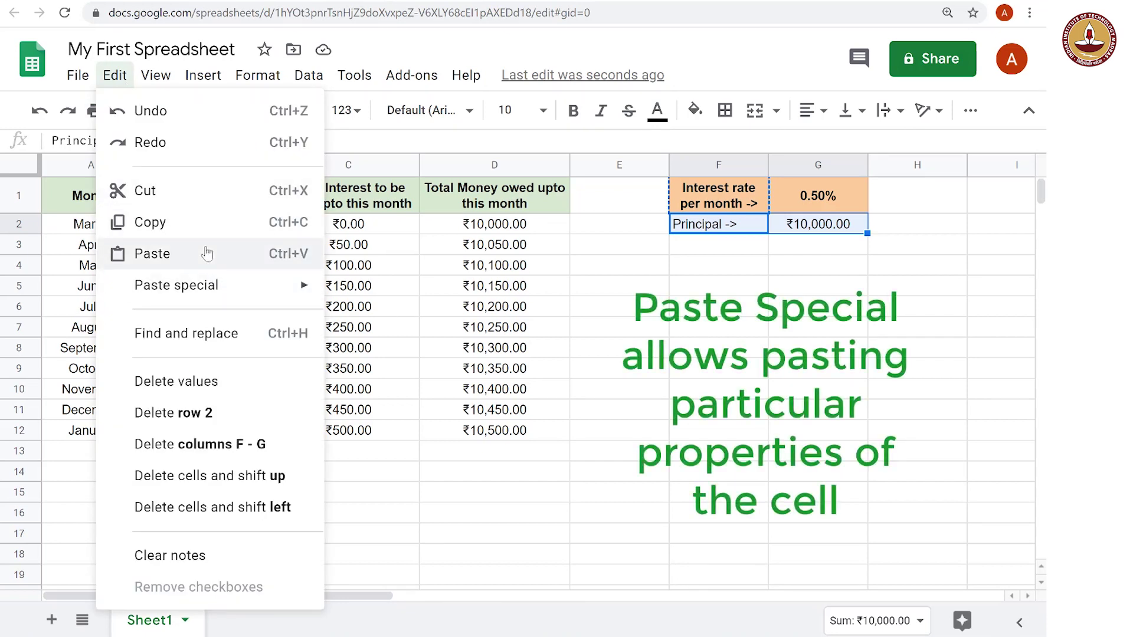
pyautogui.moveTo(204, 286)
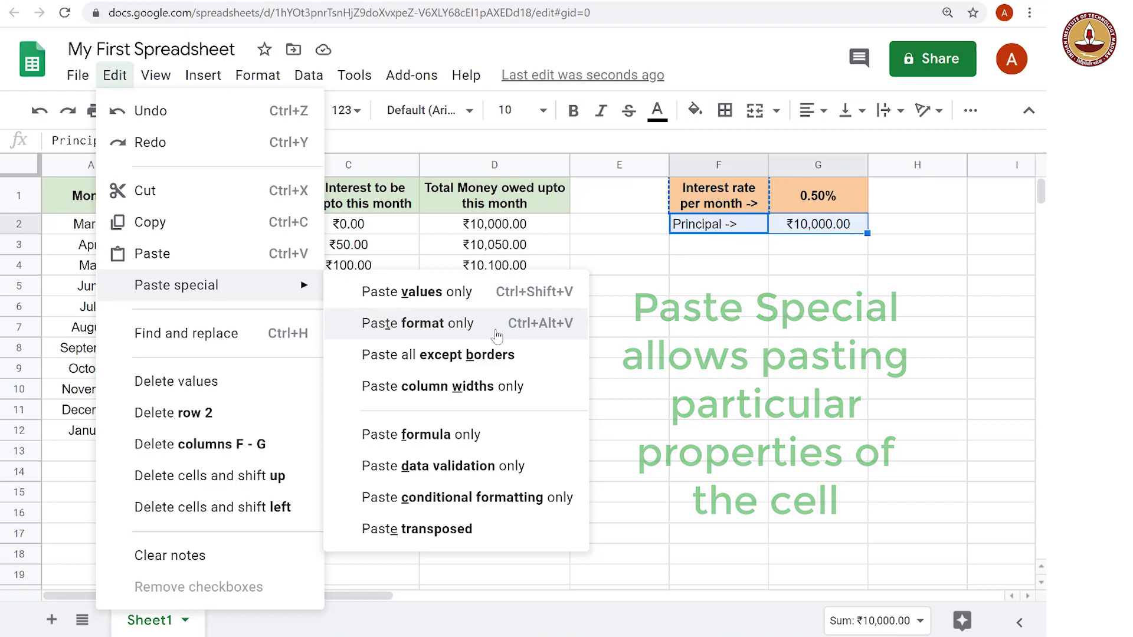
pyautogui.click(497, 328)
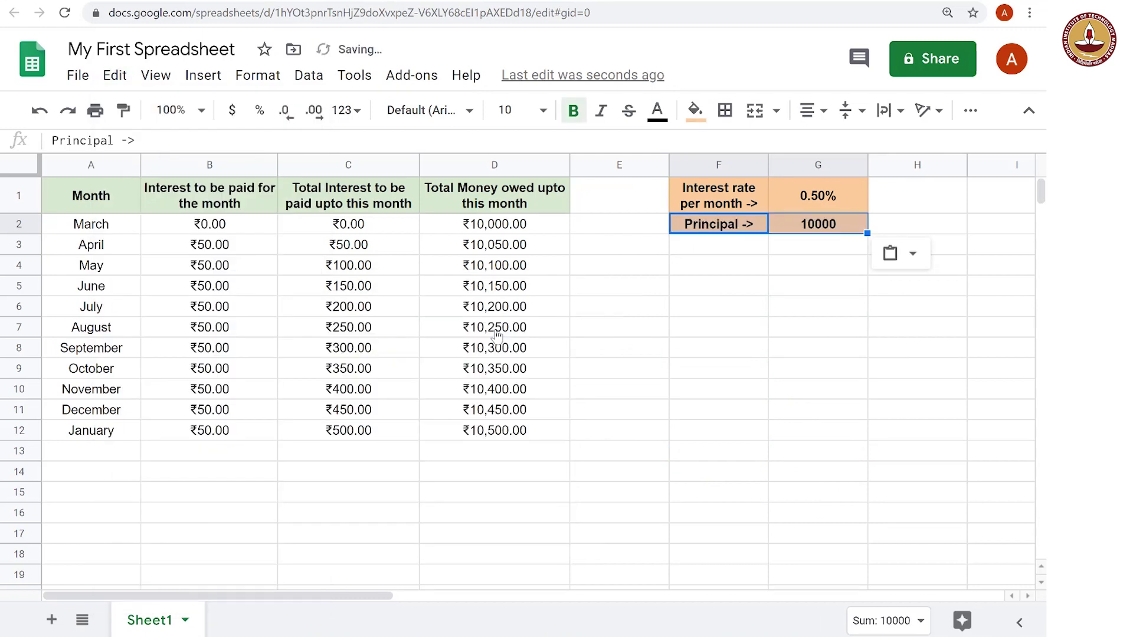
pyautogui.click(824, 266)
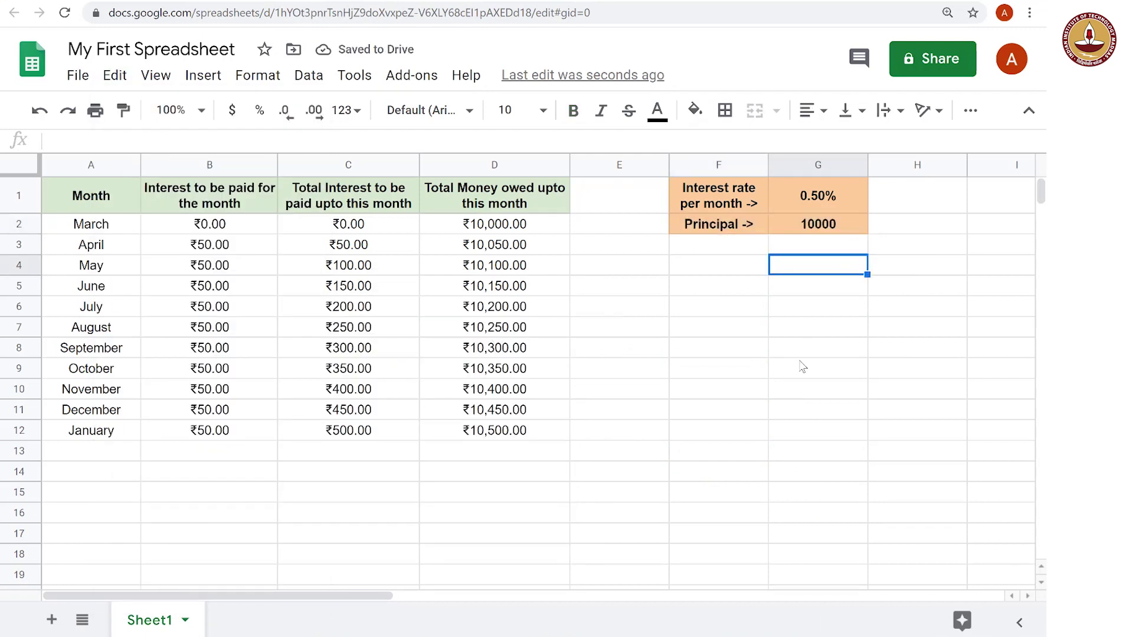
# Format the principal in G2 as Indian Rupee so it reads ₹10,000.00.
pyautogui.click(819, 228)
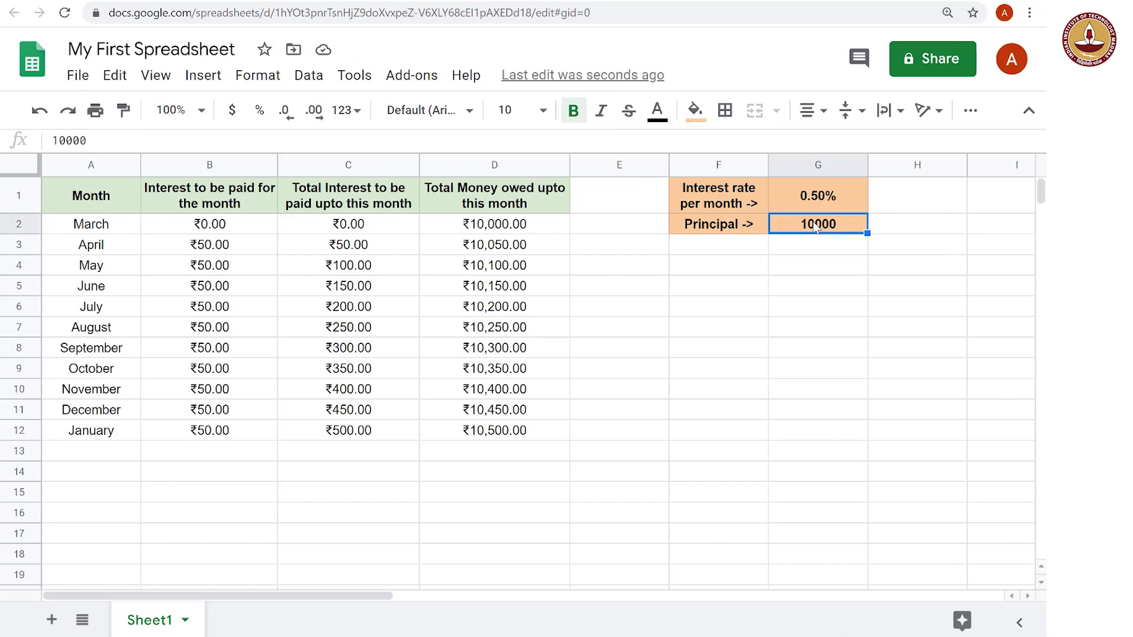
pyautogui.click(258, 75)
pyautogui.moveTo(345, 158)
pyautogui.moveTo(292, 158)
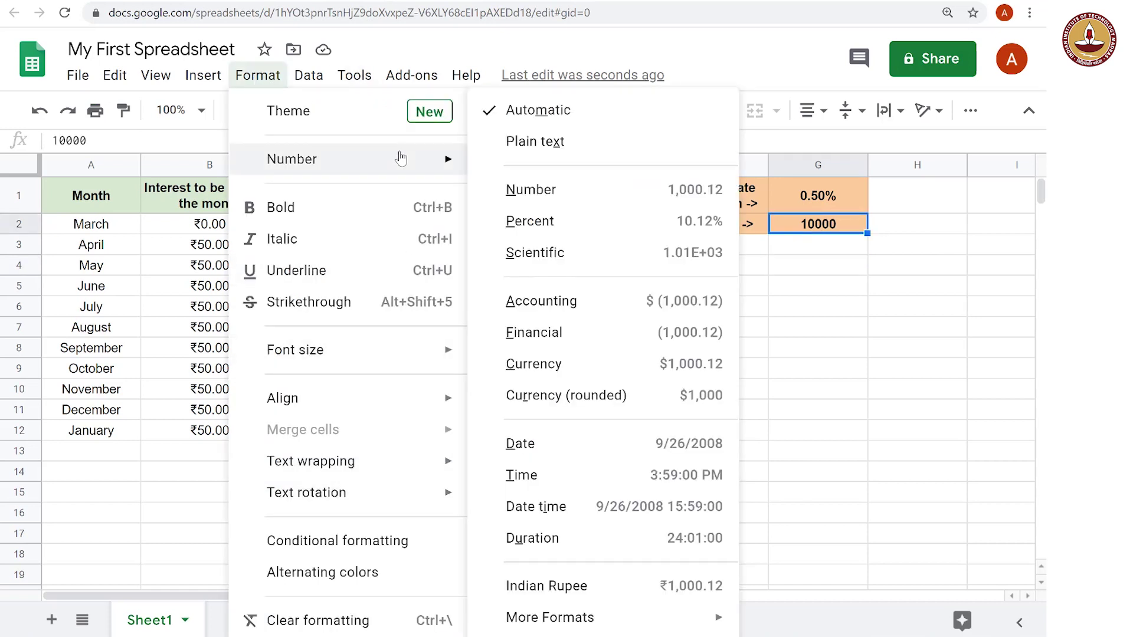
pyautogui.click(641, 585)
pyautogui.click(783, 436)
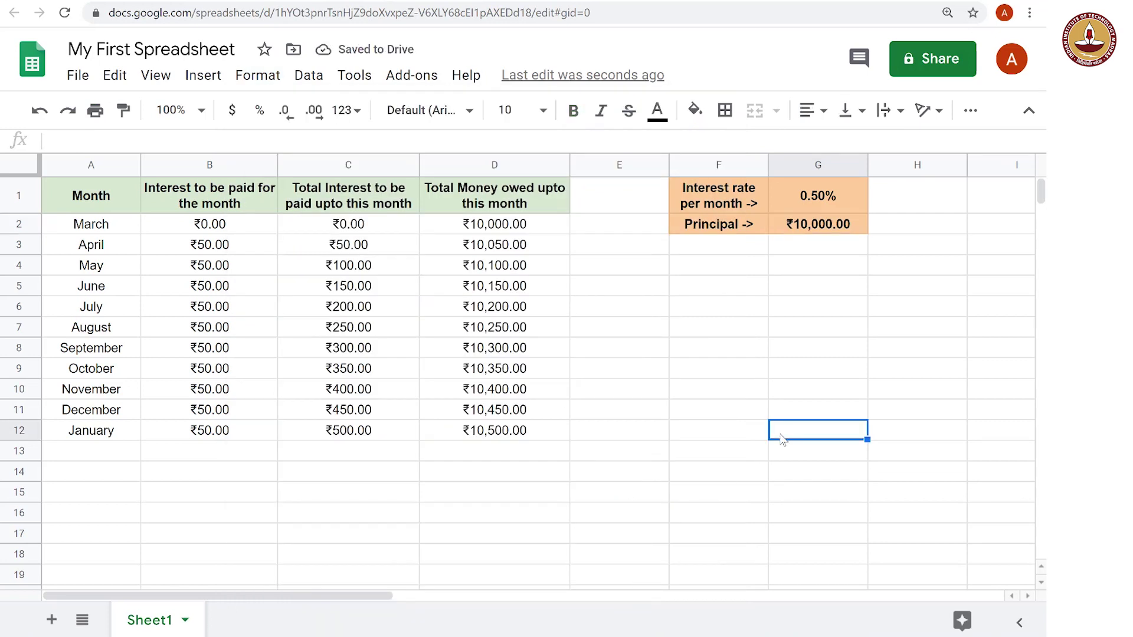
pyautogui.click(506, 228)
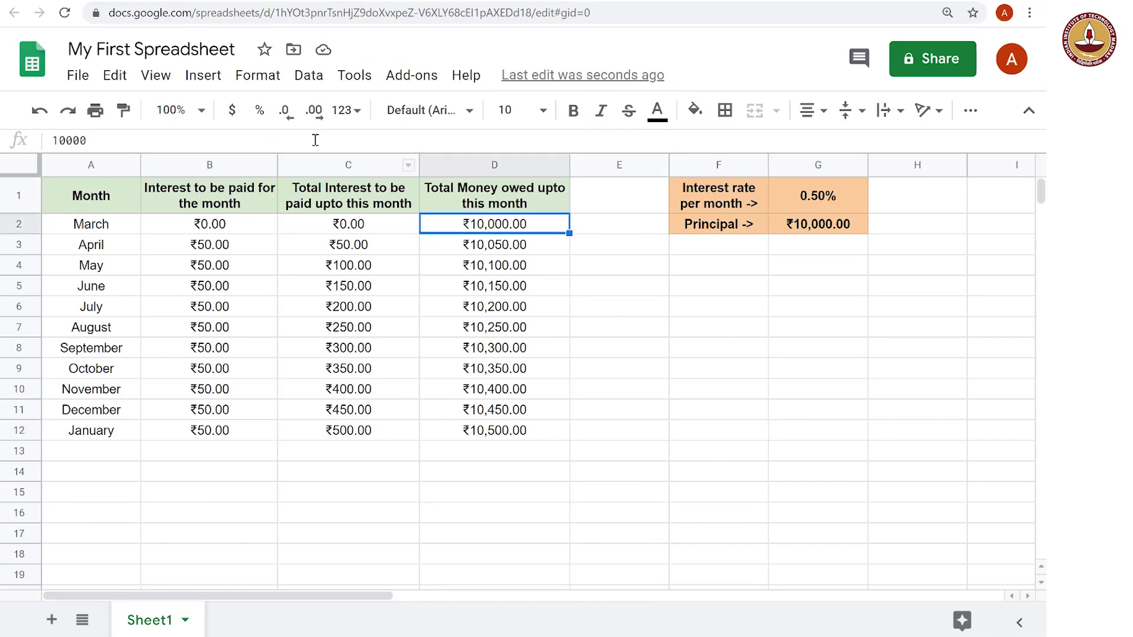
# Replace the hard-coded 10000 in the March total with a link to the principal.
pyautogui.click(315, 140)
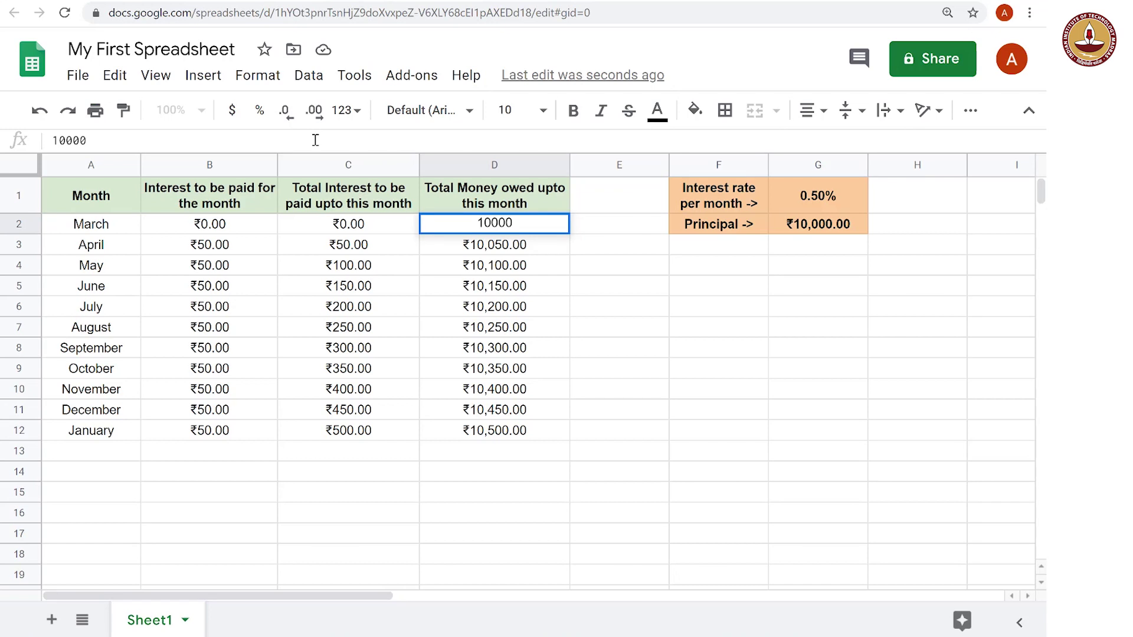
pyautogui.press('BackSpace')
pyautogui.press('BackSpace')
pyautogui.press('BackSpace')
pyautogui.write('=')
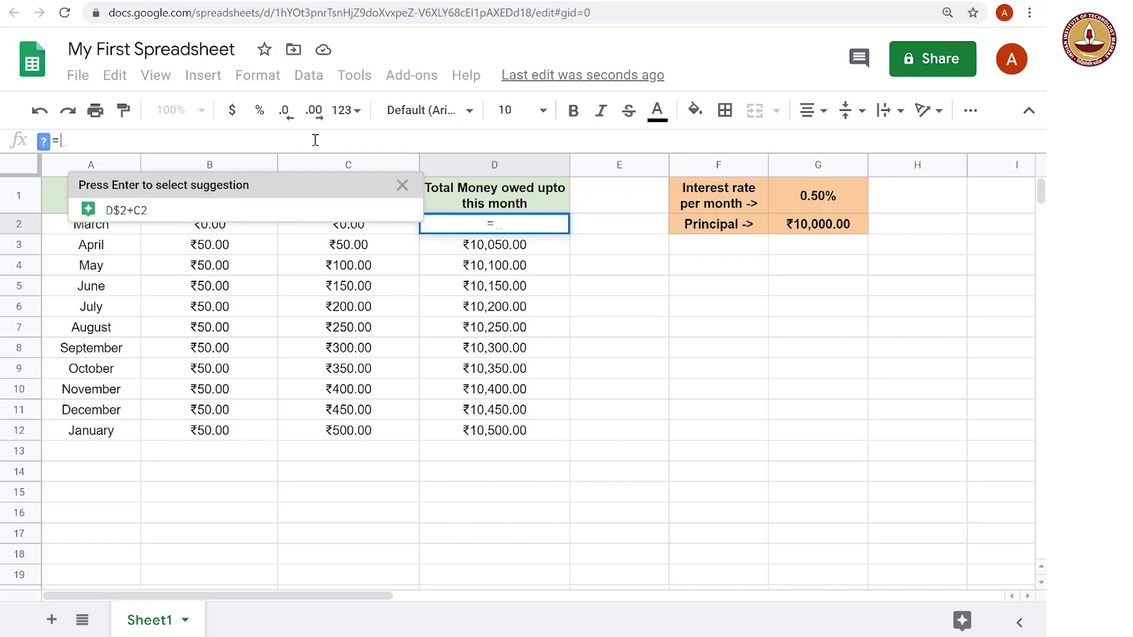
pyautogui.write('$')
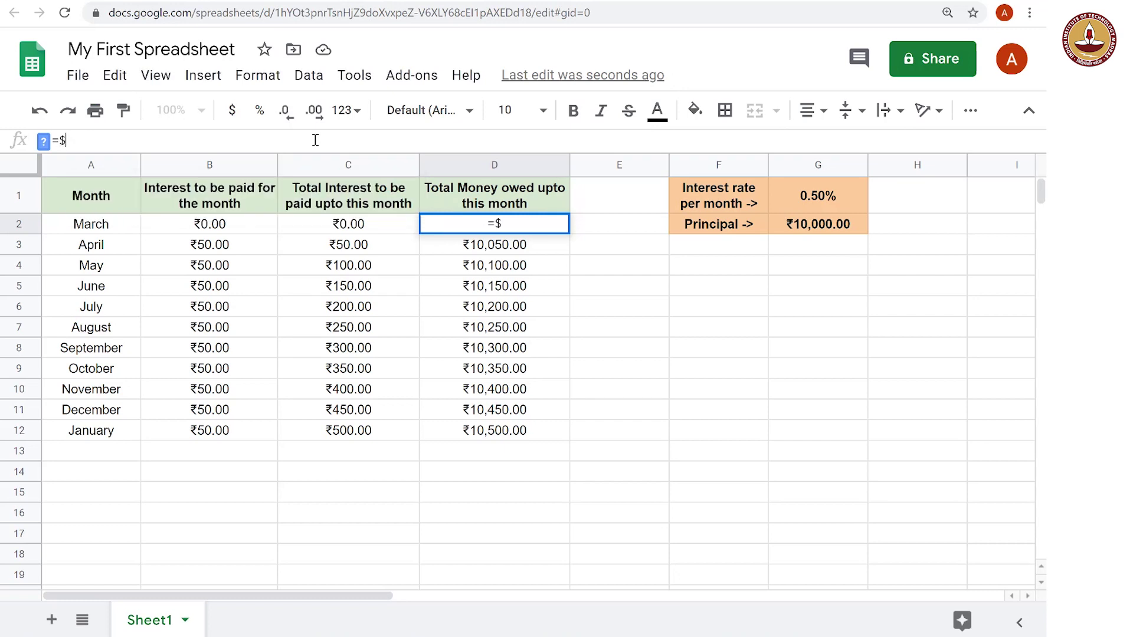
pyautogui.write('G')
pyautogui.write('$2')
pyautogui.press('Return')
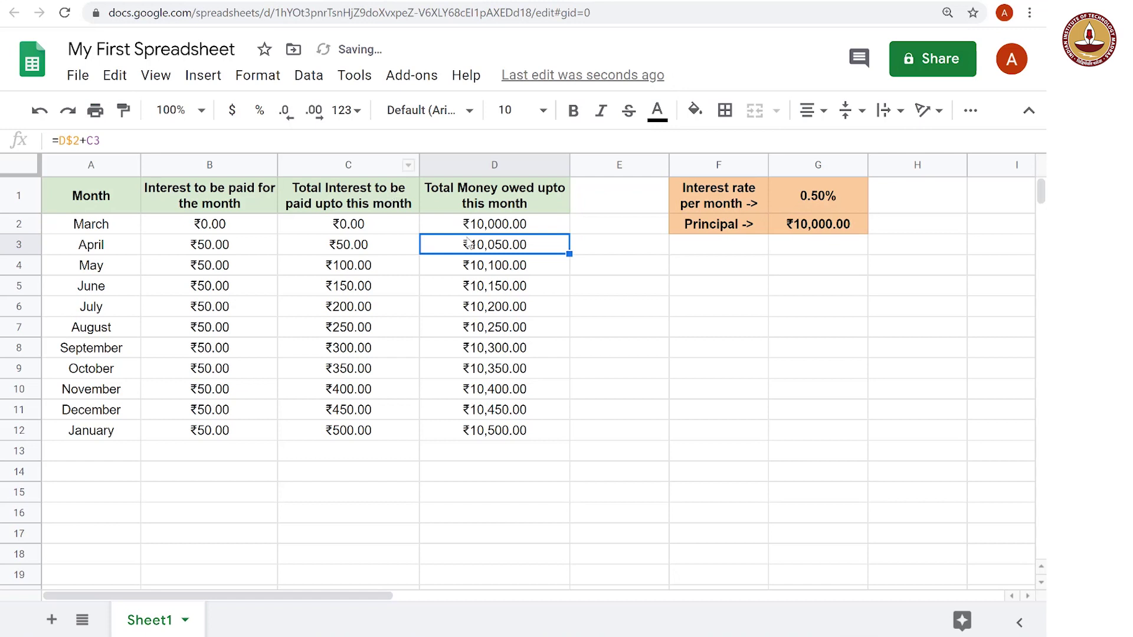
# Change April's total owed to =$G$2+C3 and fill it down through January.
pyautogui.click(78, 141)
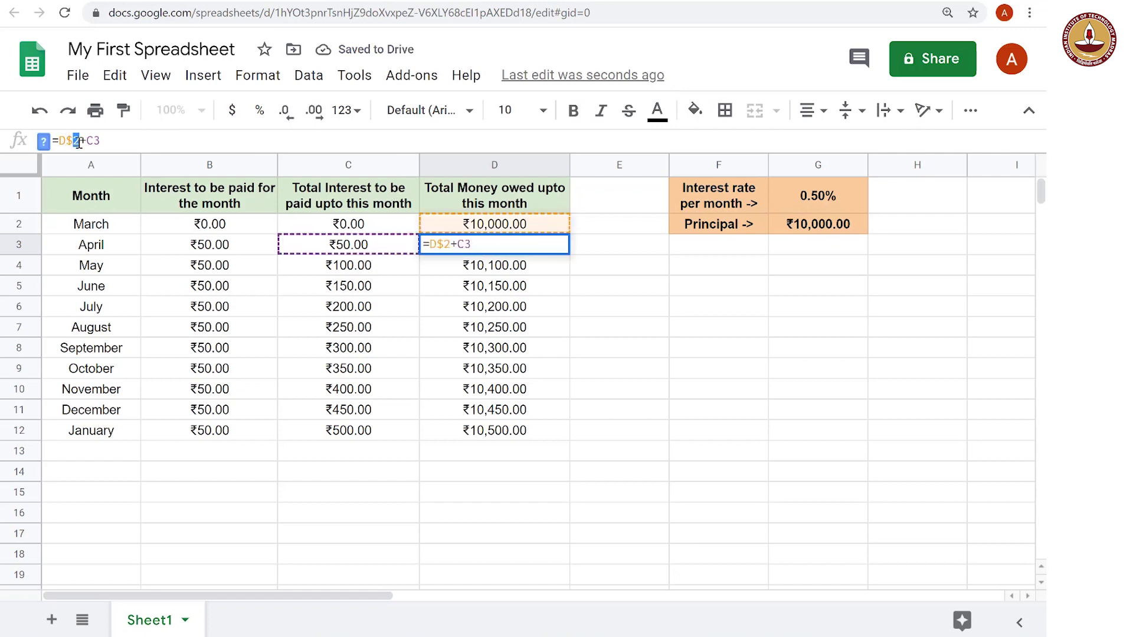
pyautogui.moveTo(79, 141); pyautogui.dragTo(59, 141)
pyautogui.write('$')
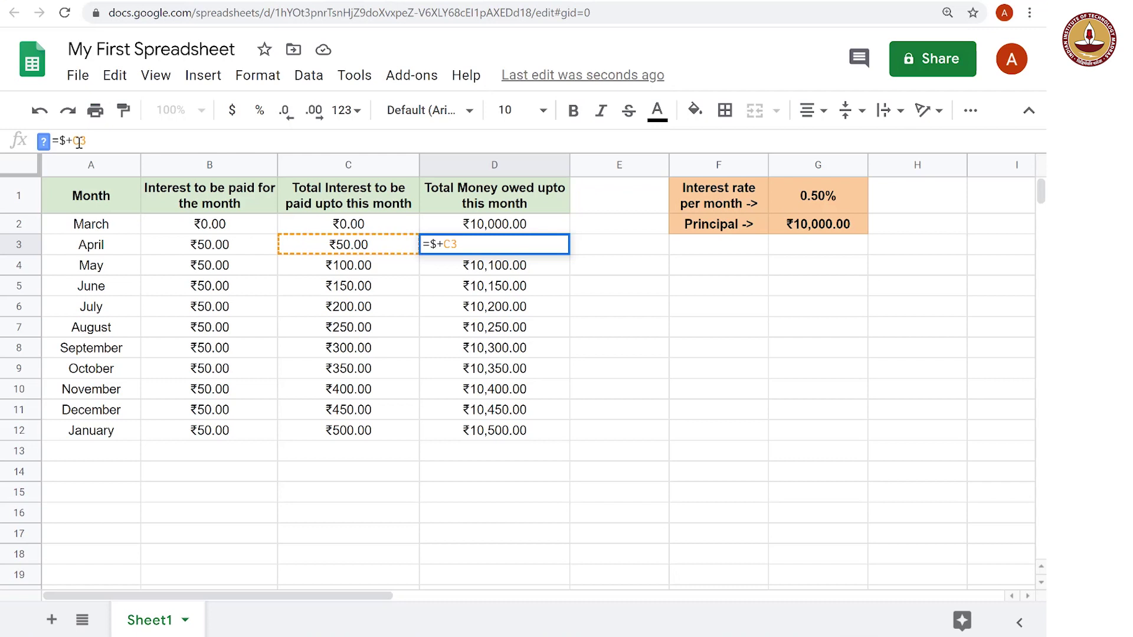
pyautogui.write('G')
pyautogui.write('$2')
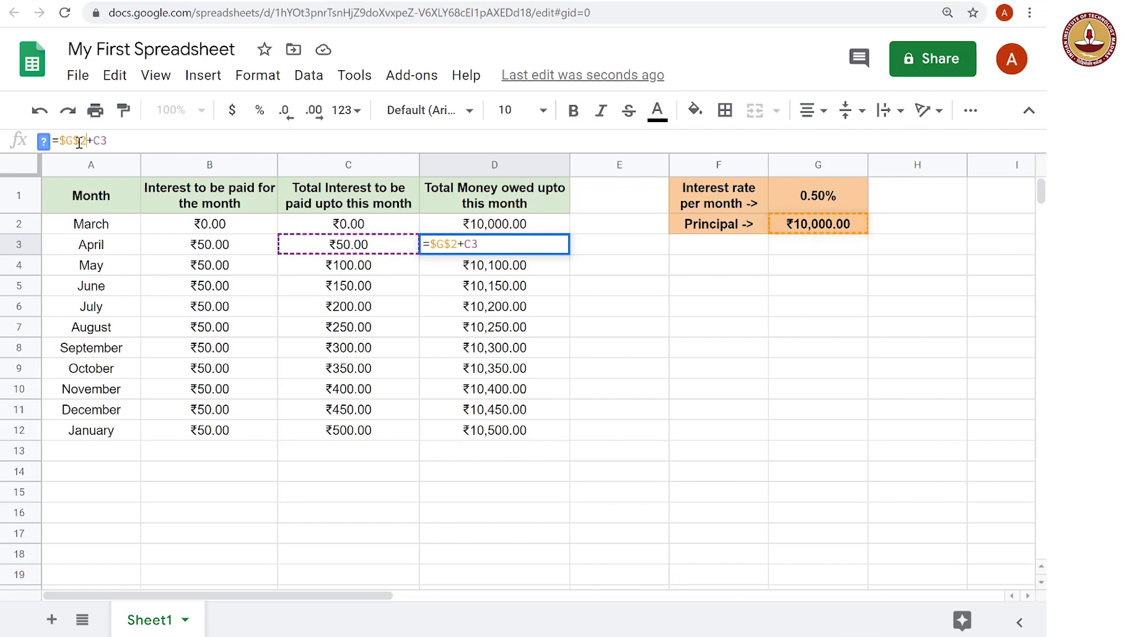
pyautogui.press('Return')
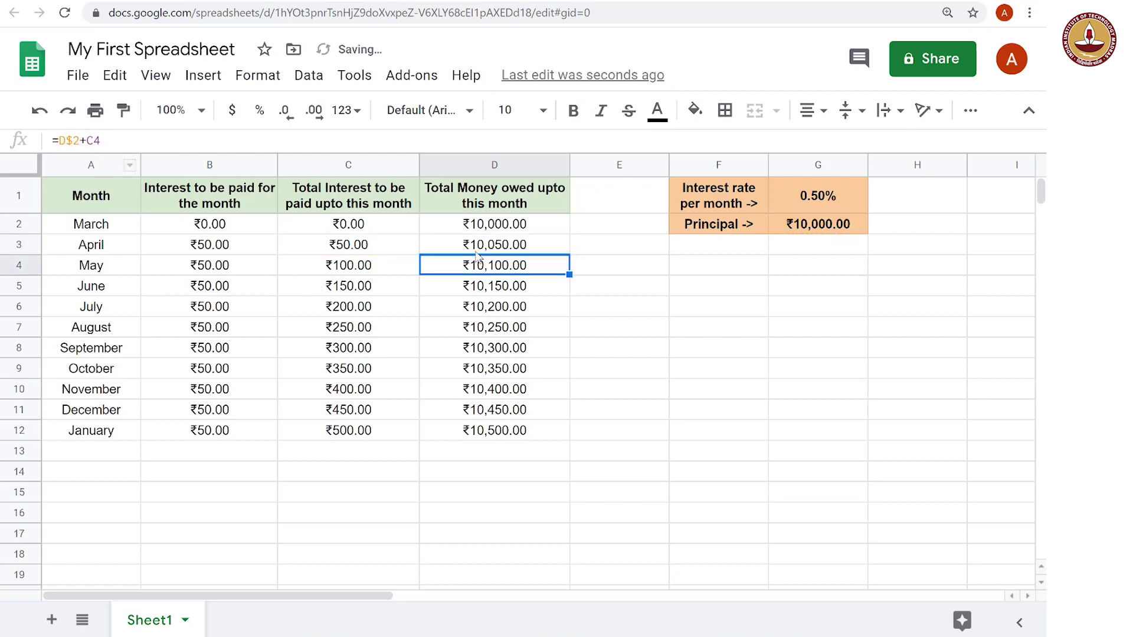
pyautogui.click(551, 245)
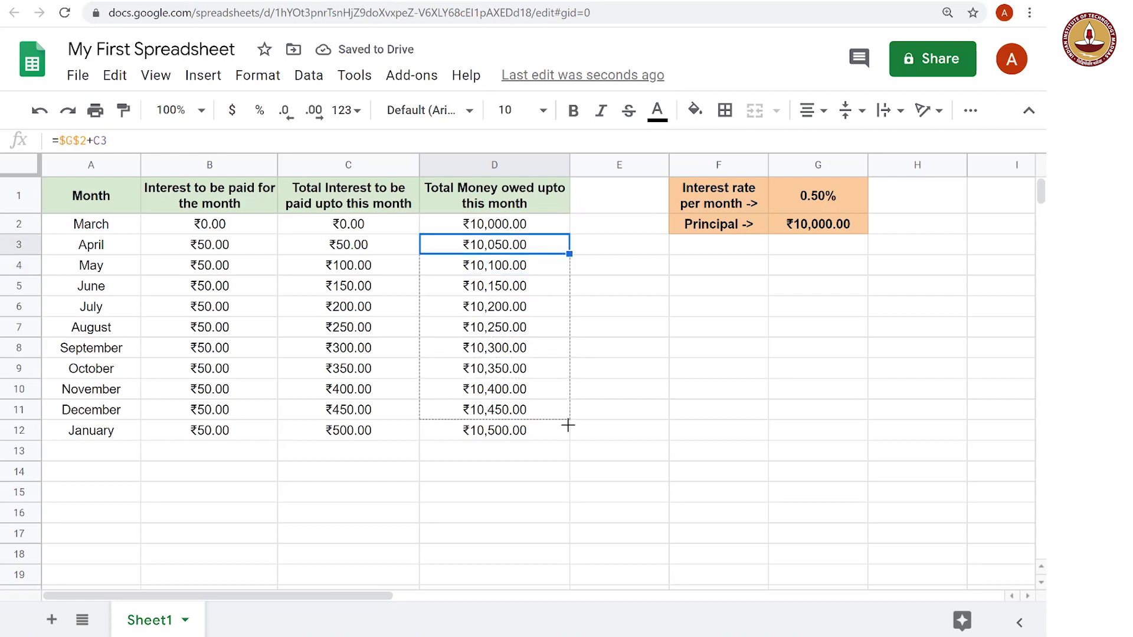
pyautogui.moveTo(568, 254); pyautogui.dragTo(567, 434)
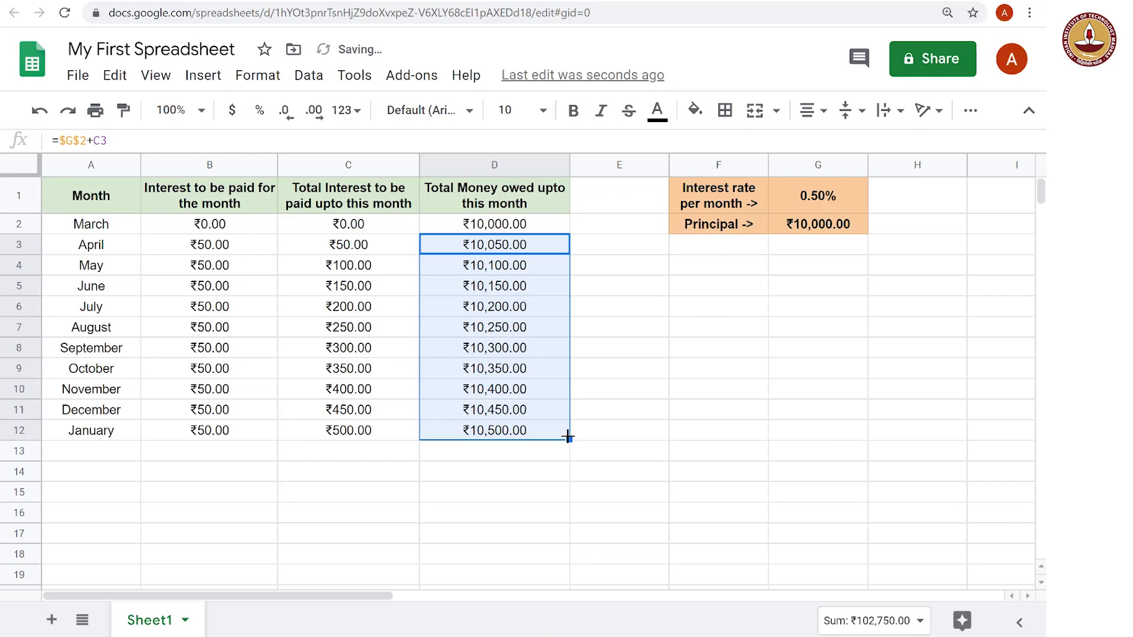
# Change April's interest in B3 to =$G$2*$G$1 and fill it down to B12.
pyautogui.click(229, 253)
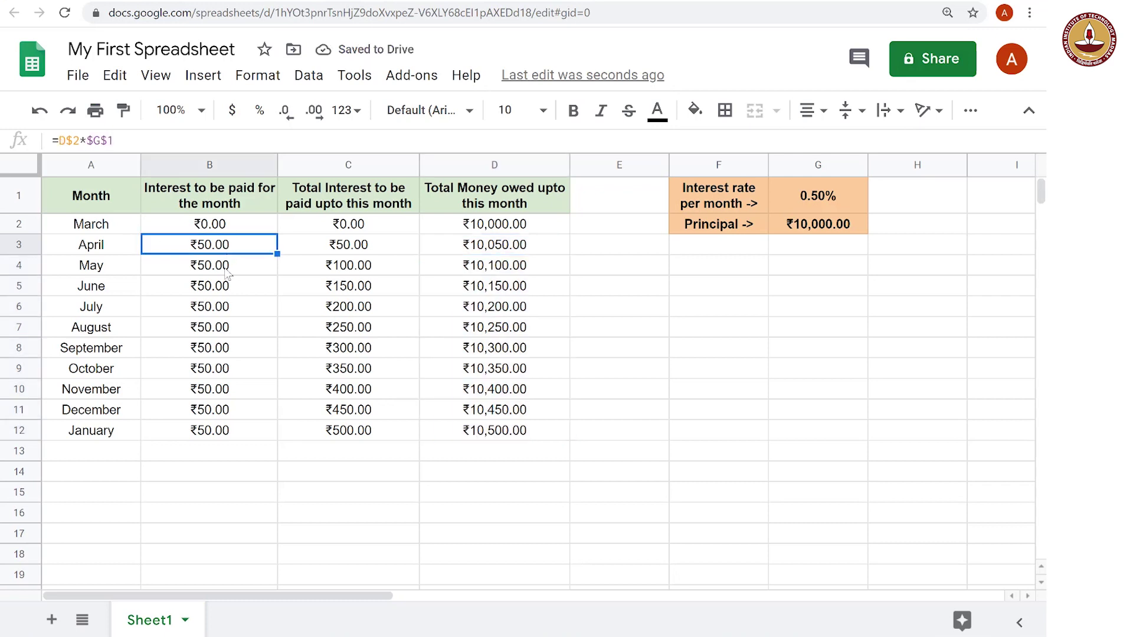
pyautogui.click(228, 270)
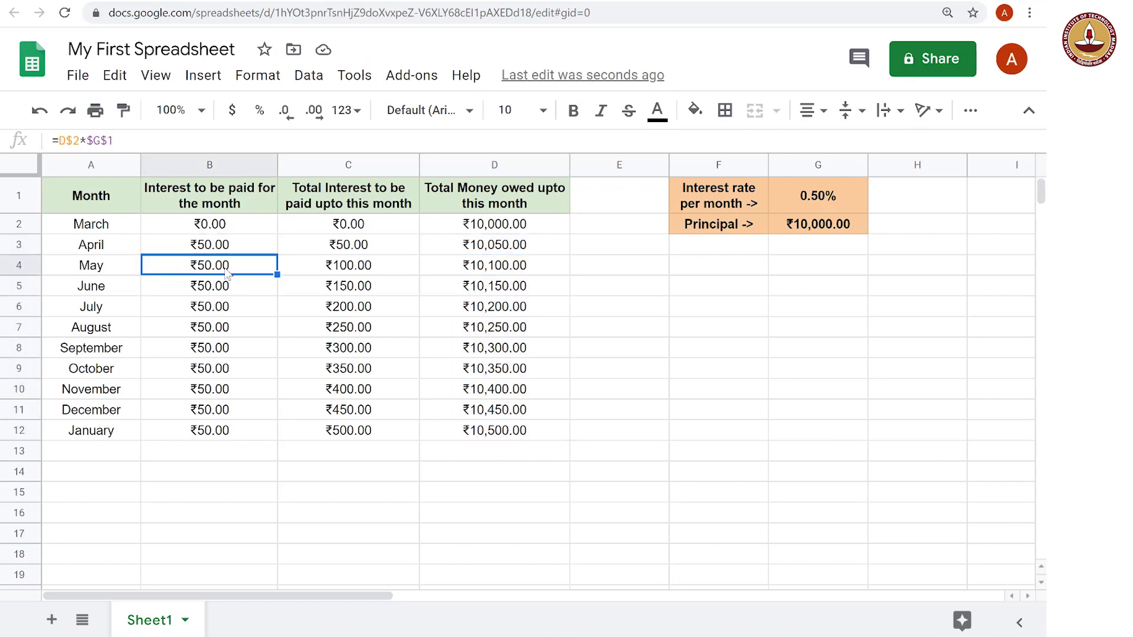
pyautogui.click(208, 245)
pyautogui.click(65, 141)
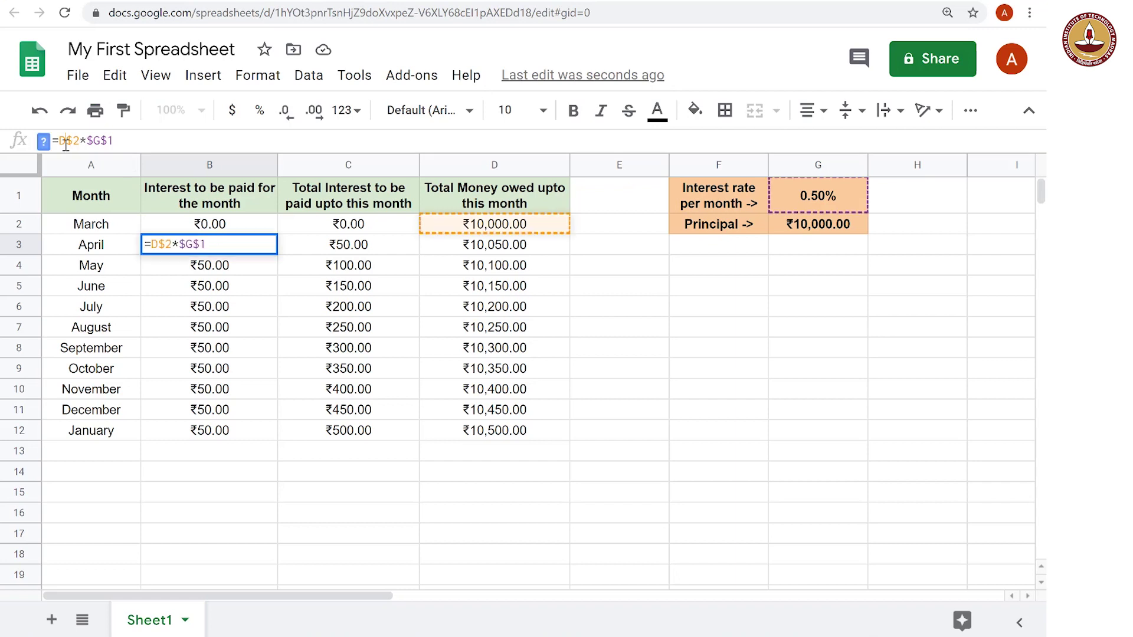
pyautogui.press('BackSpace')
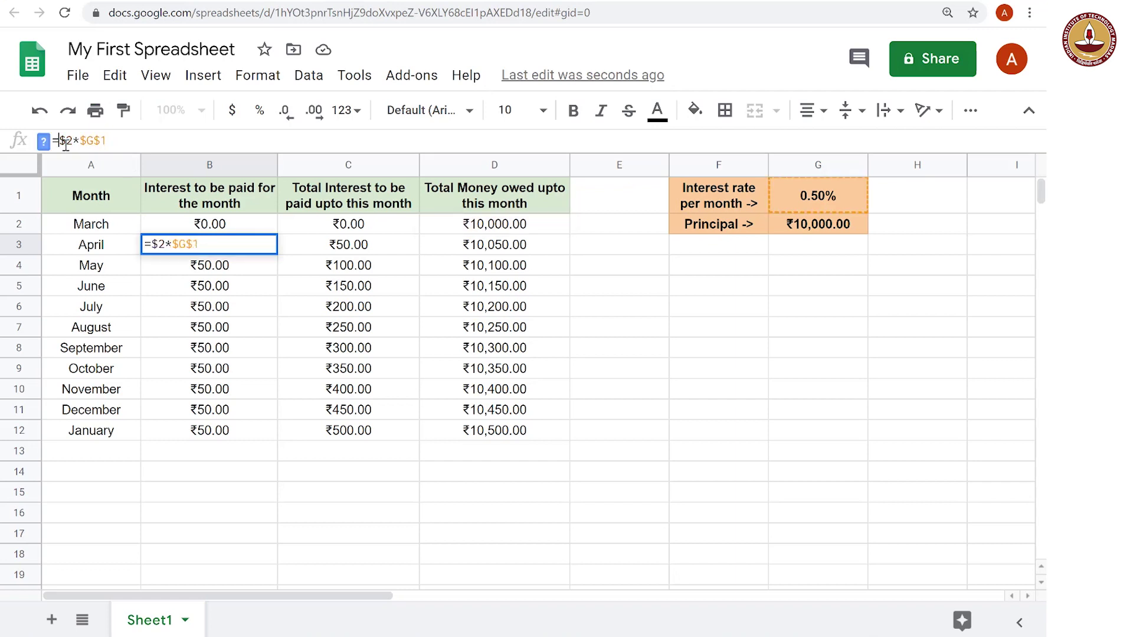
pyautogui.write('$G')
pyautogui.press('Return')
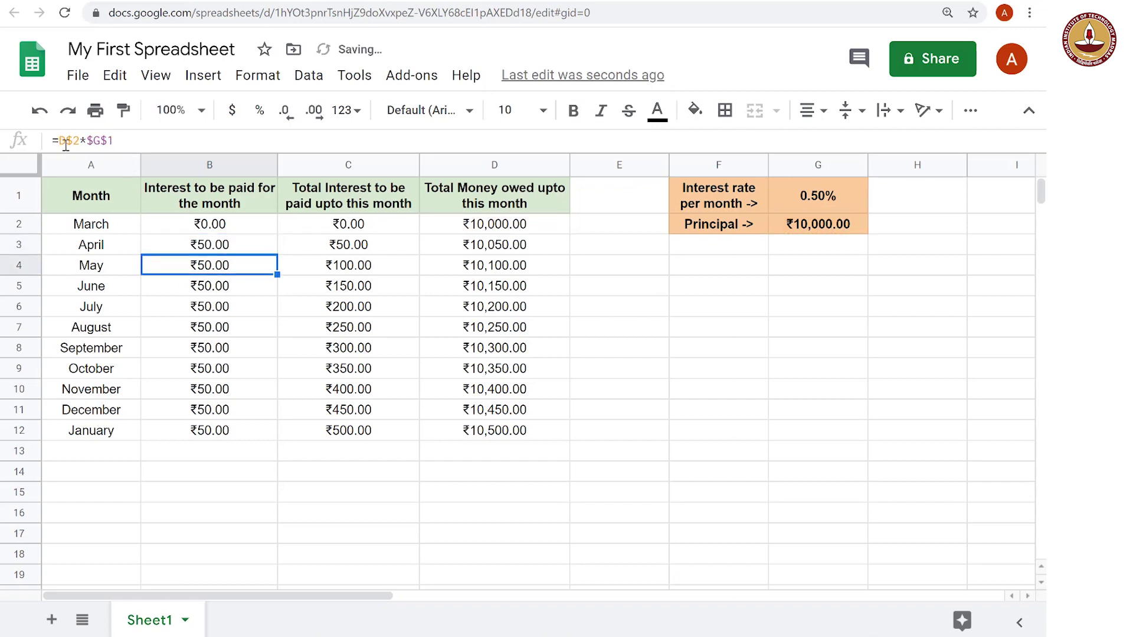
pyautogui.click(271, 249)
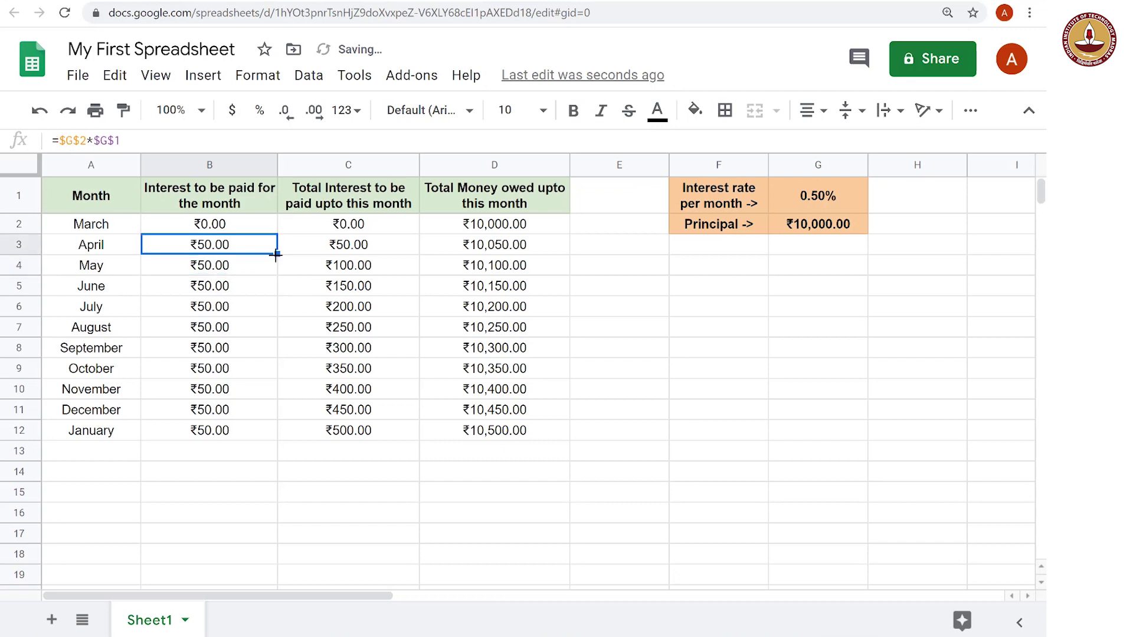
pyautogui.moveTo(276, 254); pyautogui.dragTo(270, 434)
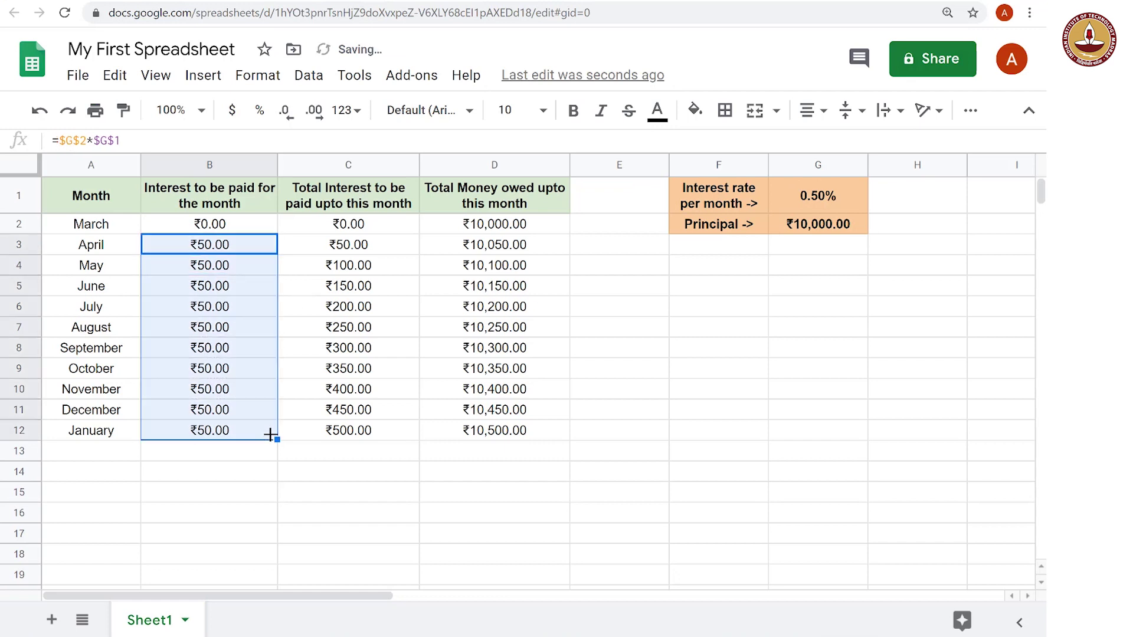
pyautogui.click(411, 473)
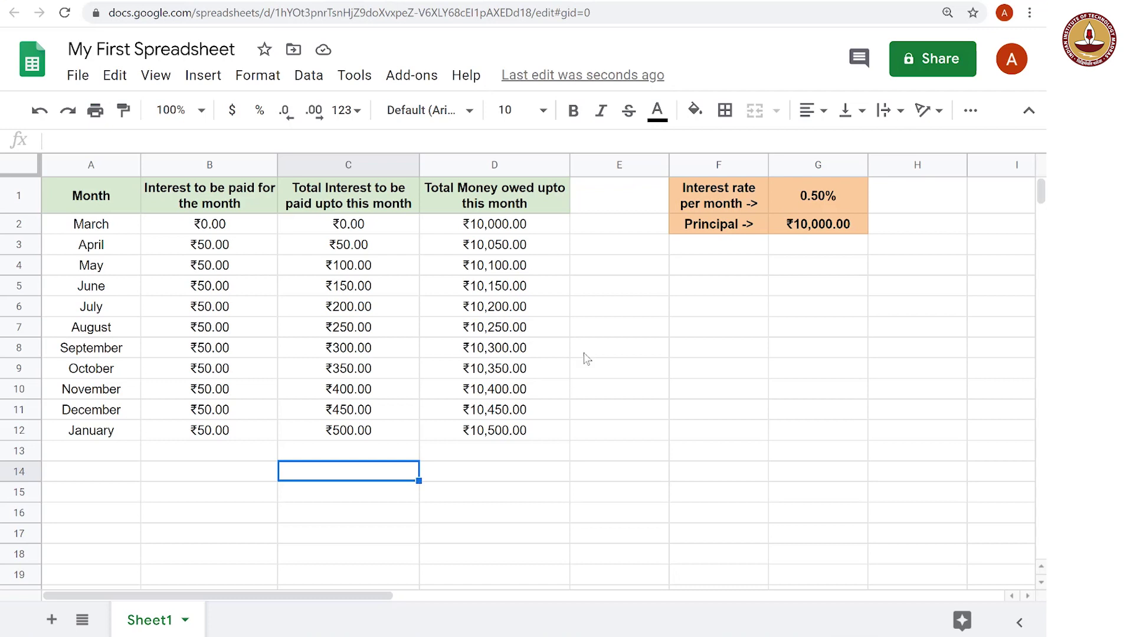
# Enter a 15000 principal in G2 and a 1% rate in G1.
pyautogui.click(813, 223)
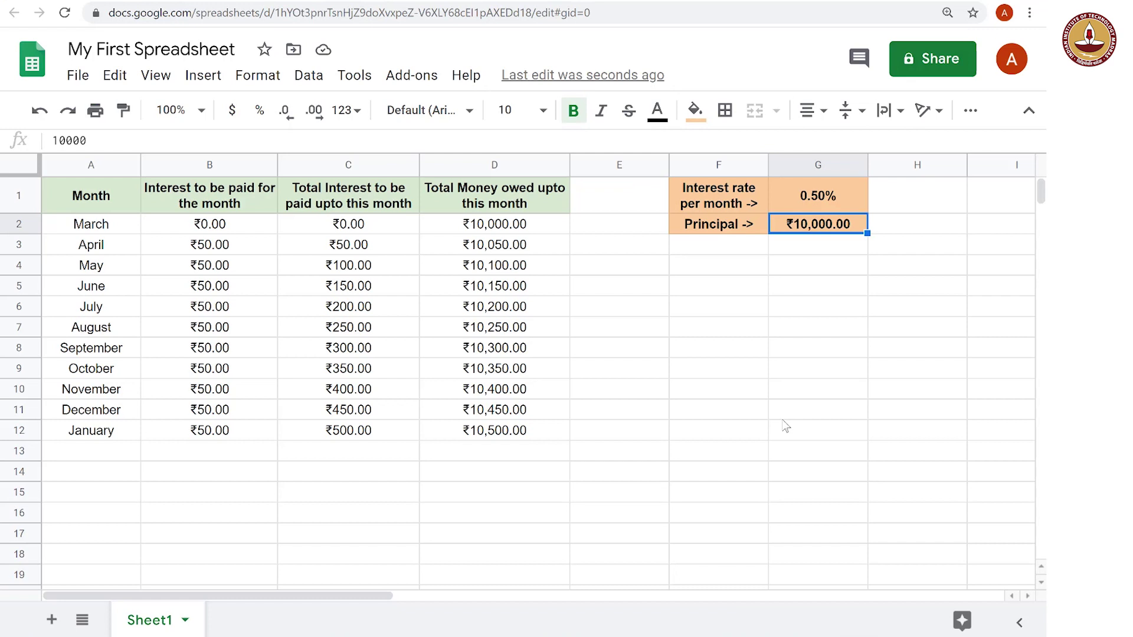
pyautogui.write('15000')
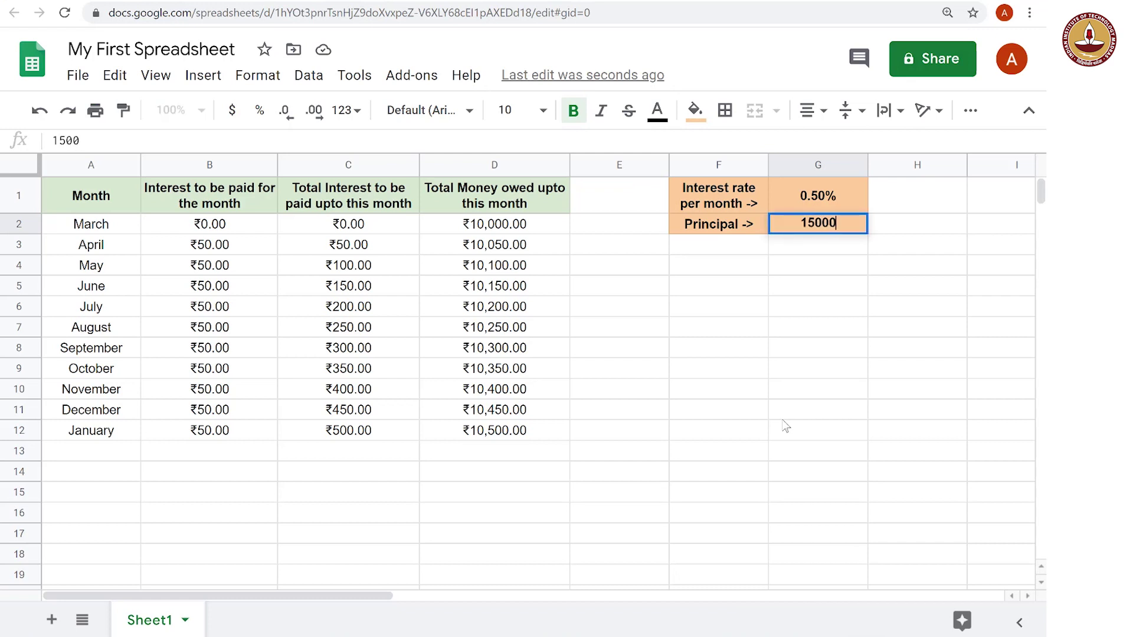
pyautogui.press('Return')
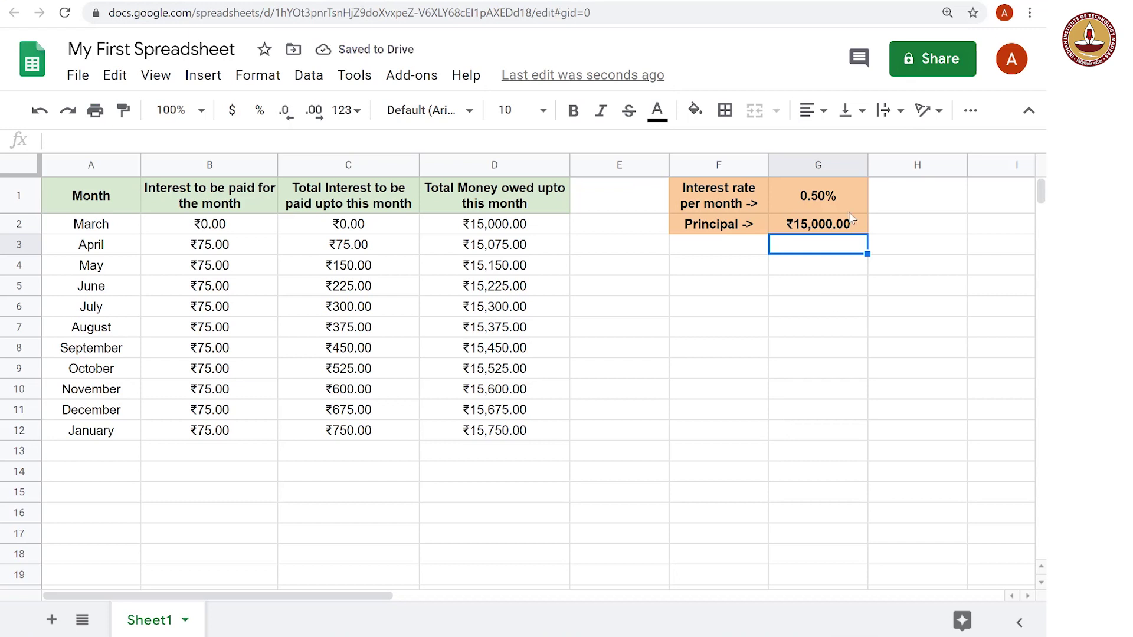
pyautogui.click(834, 195)
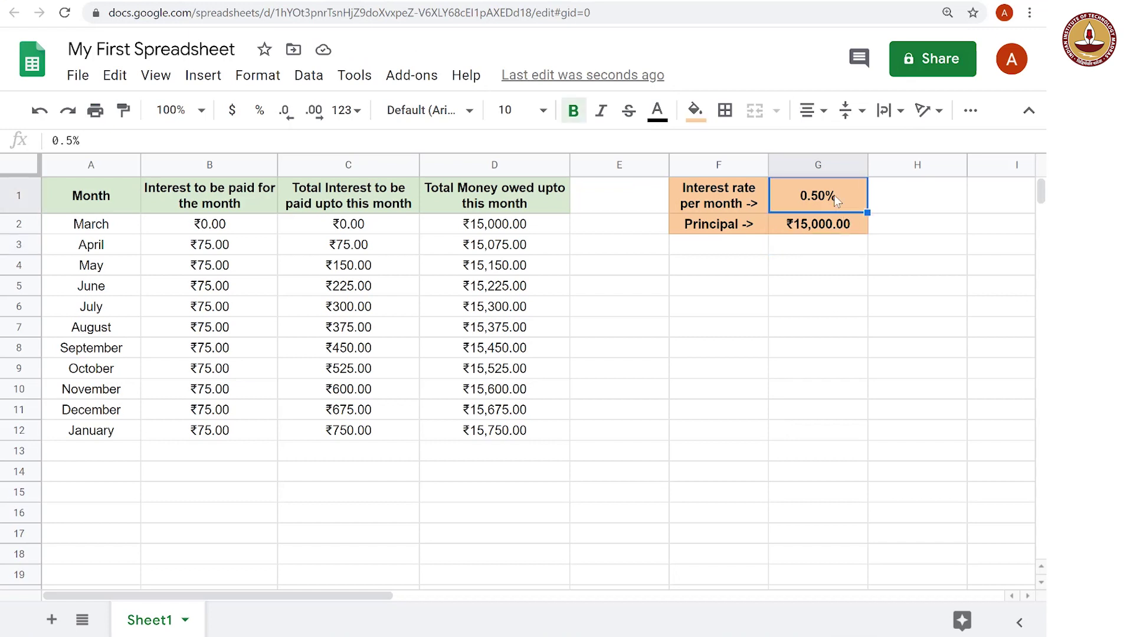
pyautogui.write('1')
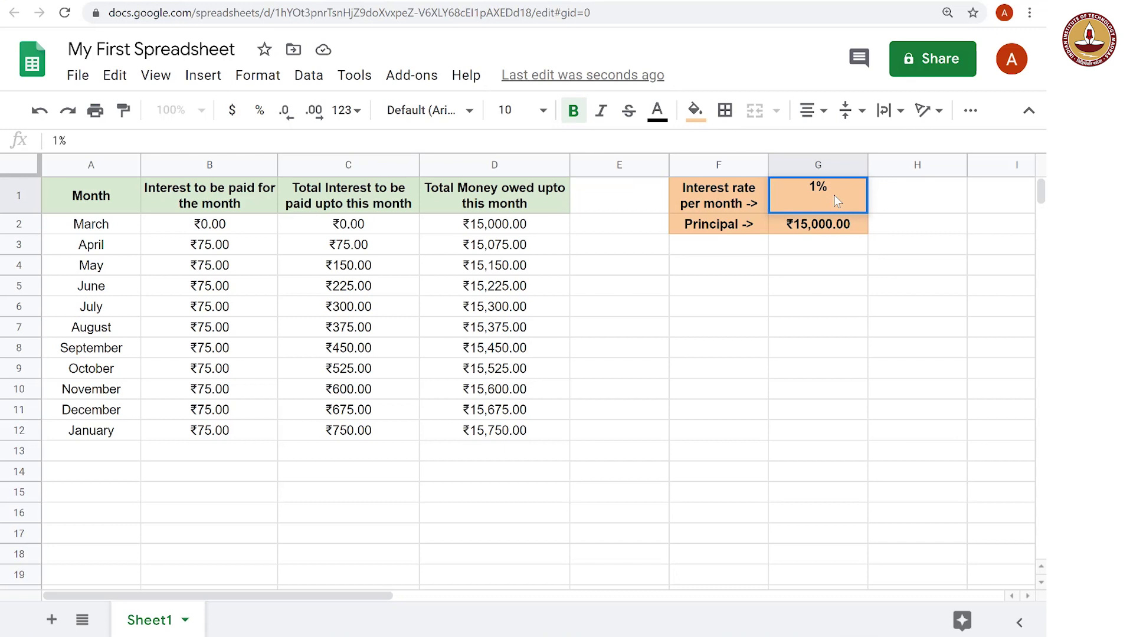
pyautogui.write('%')
pyautogui.press('BackSpace')
pyautogui.press('Return')
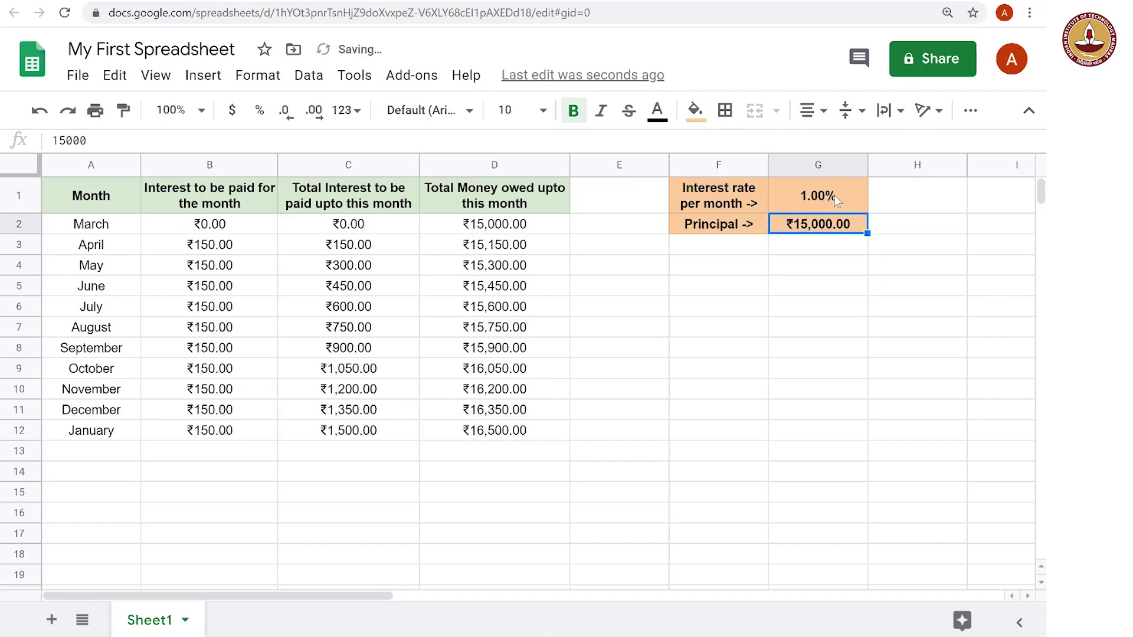
# Change the G1 rate to 0.3%, making monthly interest ₹45.00.
pyautogui.click(833, 194)
pyautogui.write('1')
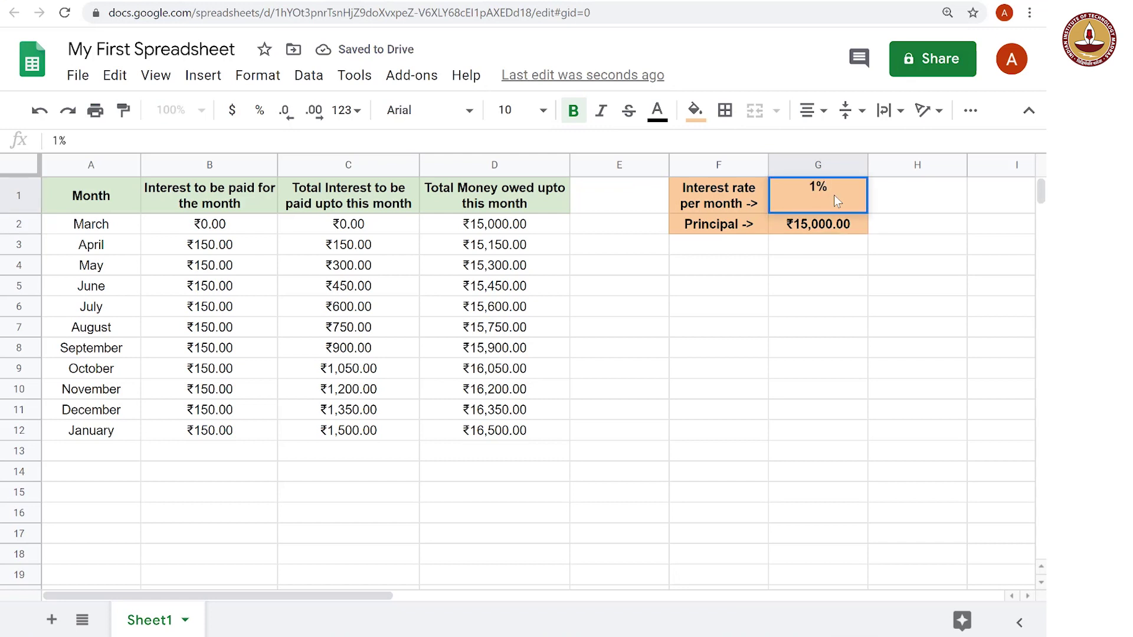
pyautogui.write('0.')
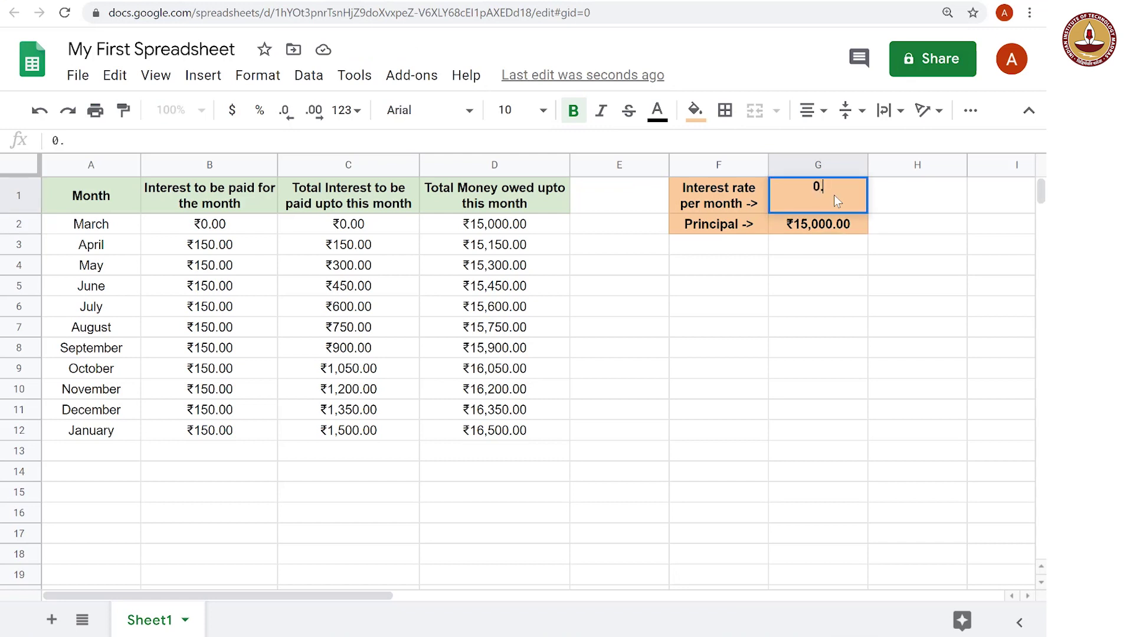
pyautogui.write('3%')
pyautogui.press('Return')
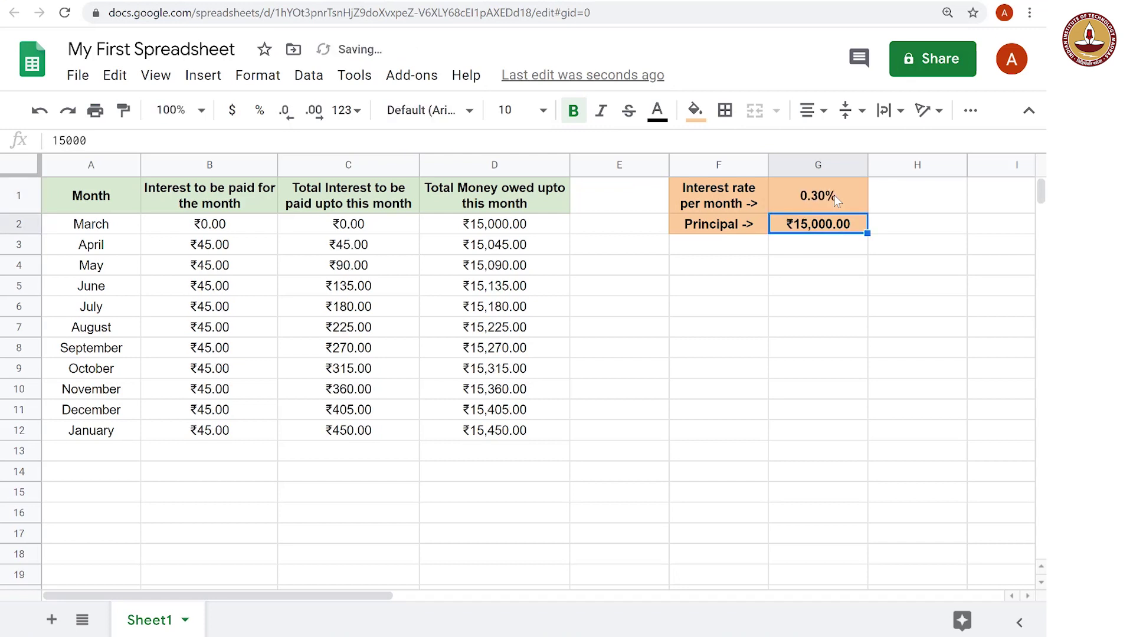
pyautogui.click(712, 350)
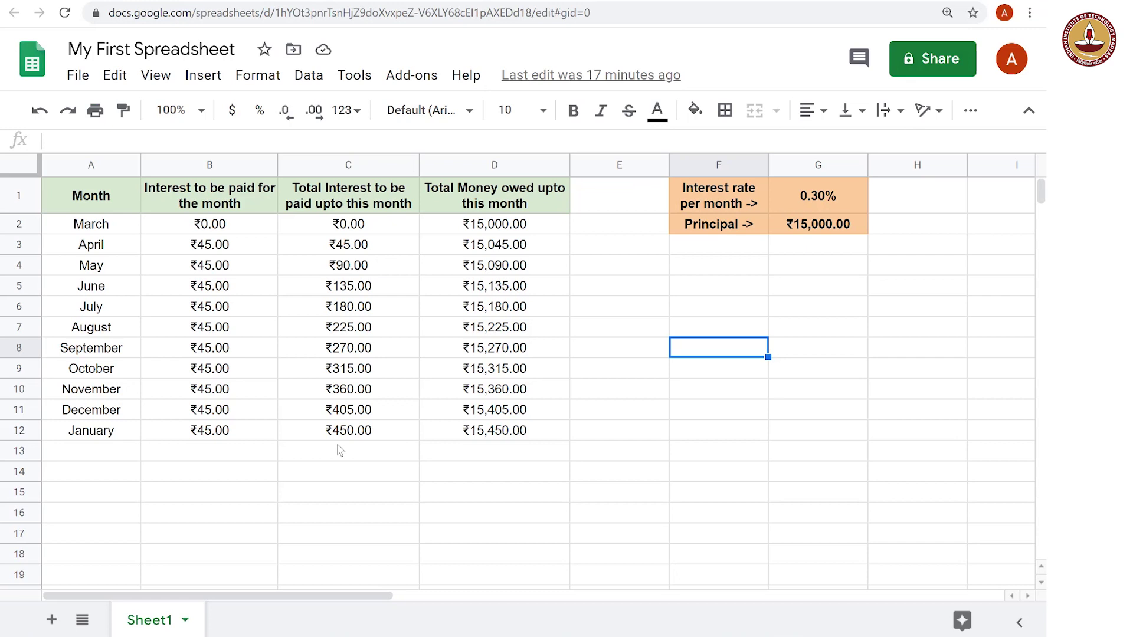
pyautogui.click(810, 204)
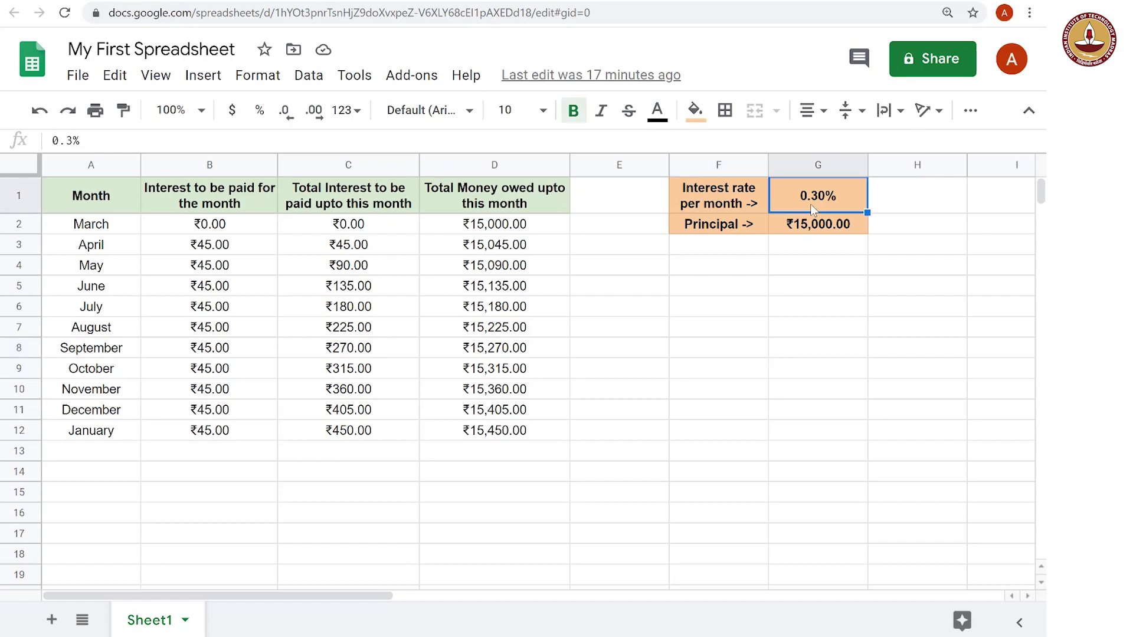
pyautogui.press('Down')
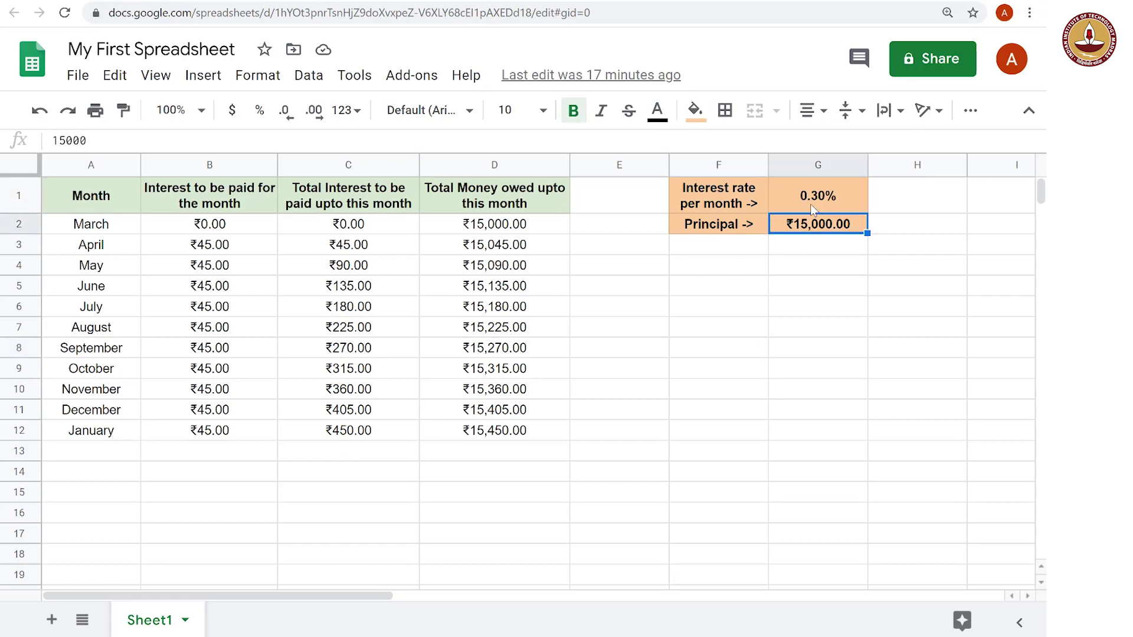
pyautogui.press('Up')
pyautogui.press('Down')
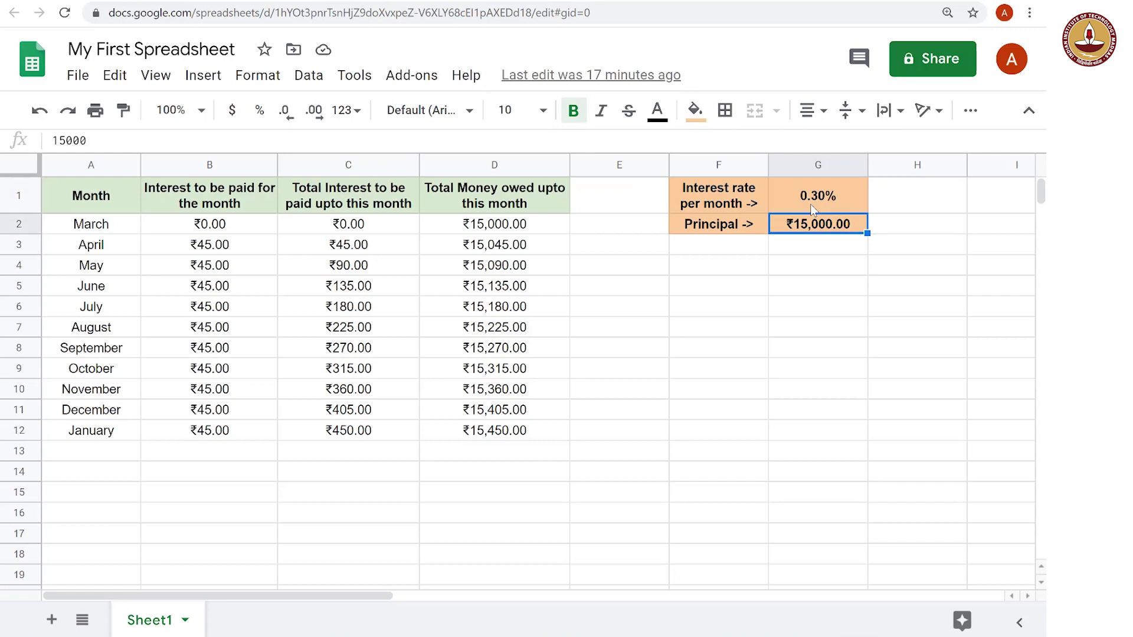